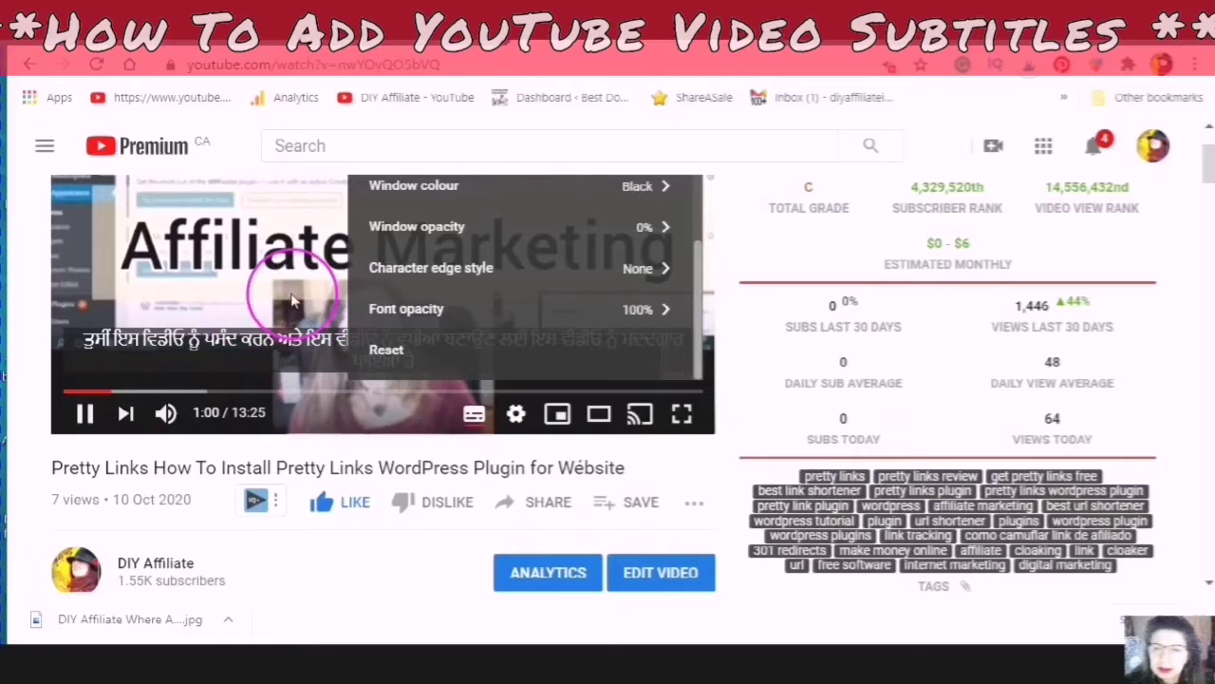
left_click(377, 355)
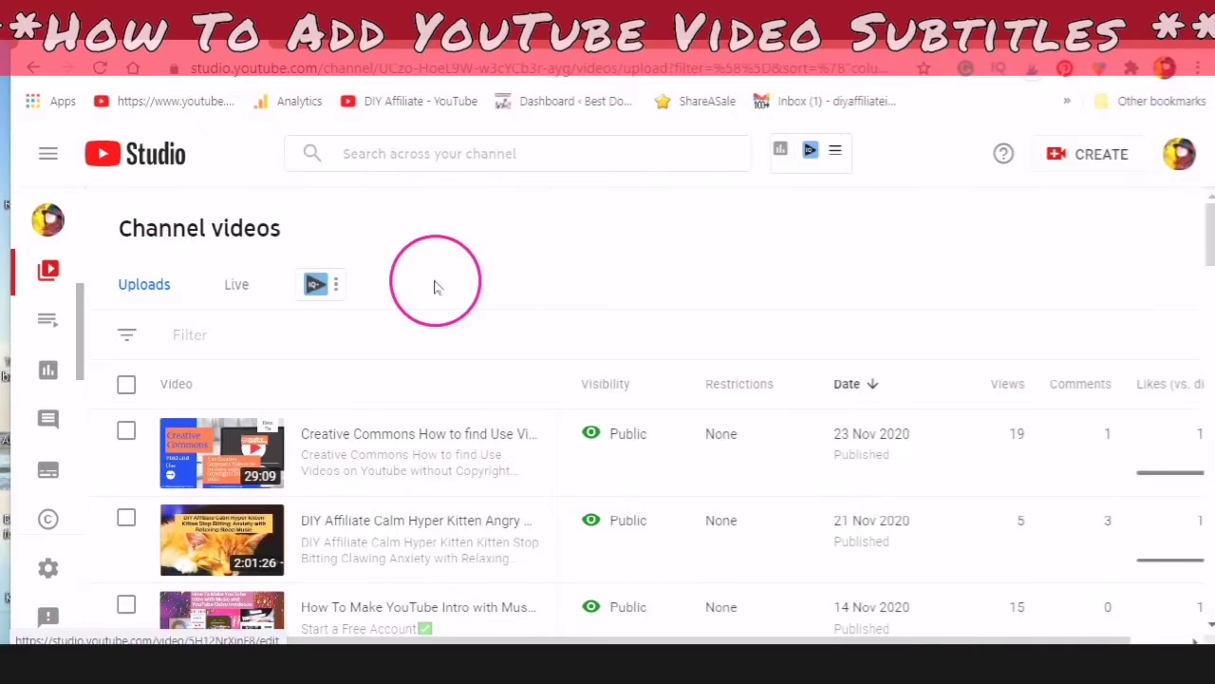
Open the details of the Creative Commons video dated 23 Nov 2020 from the channel's uploads.
scroll(487, 292, "down", 1)
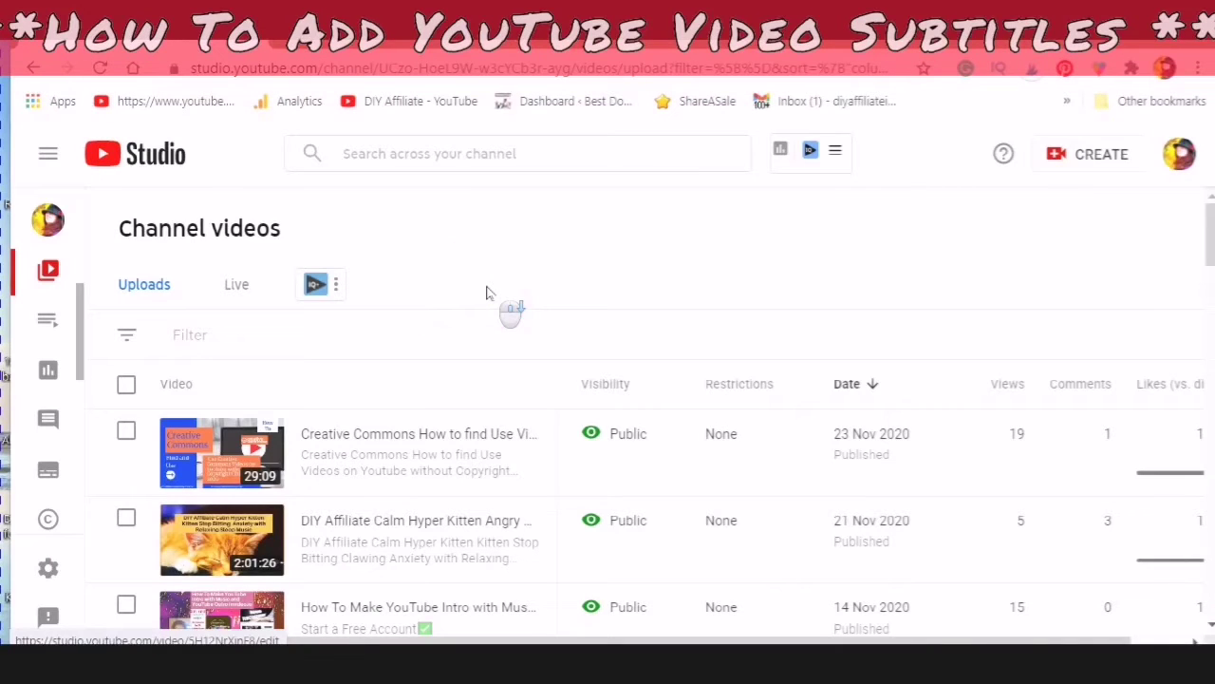
scroll(450, 298, "down", 2)
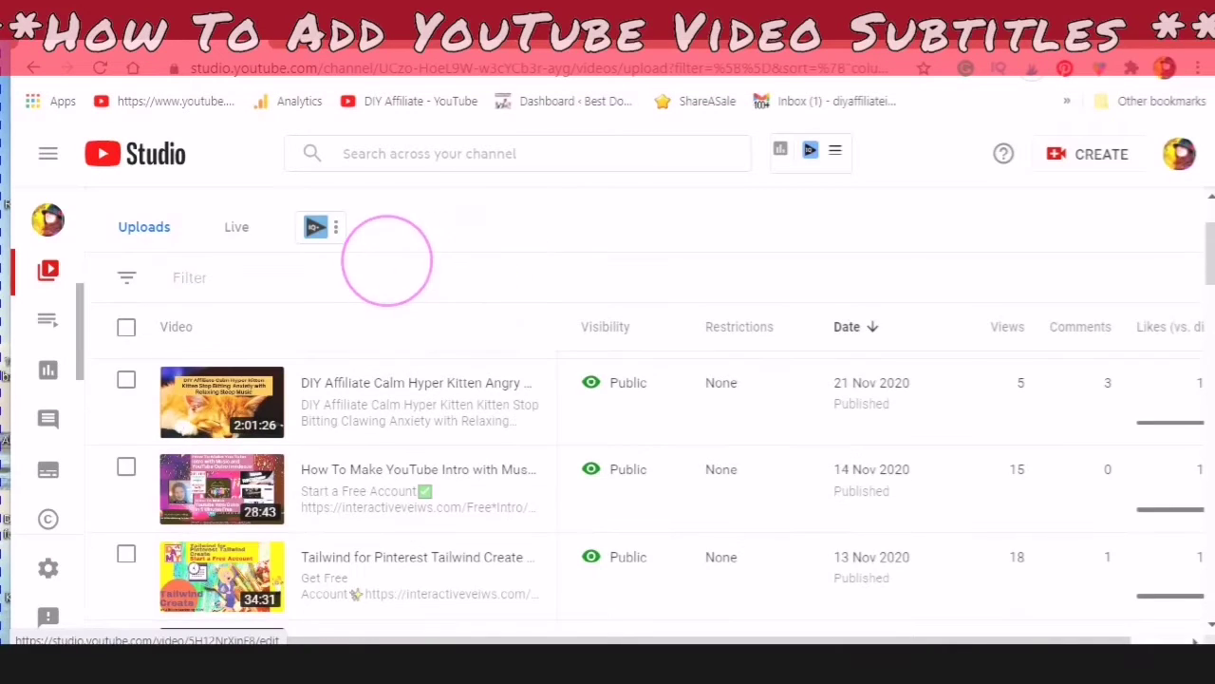
scroll(359, 465, "up", 1)
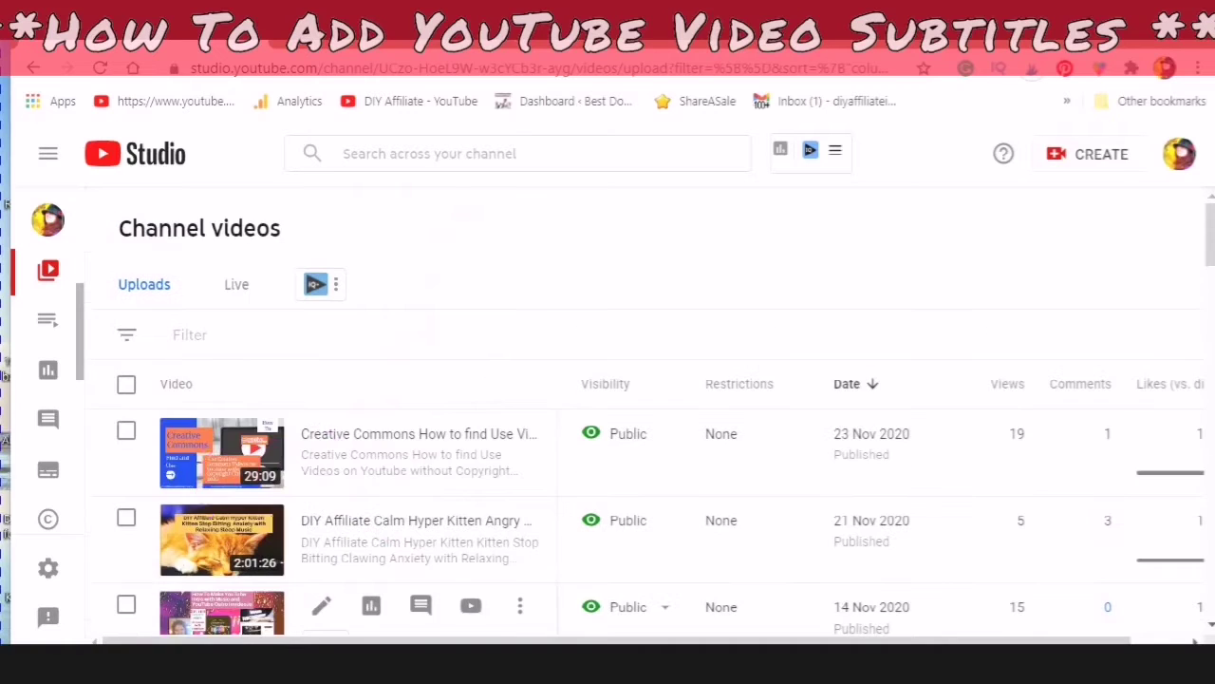
mouse_move(320, 435)
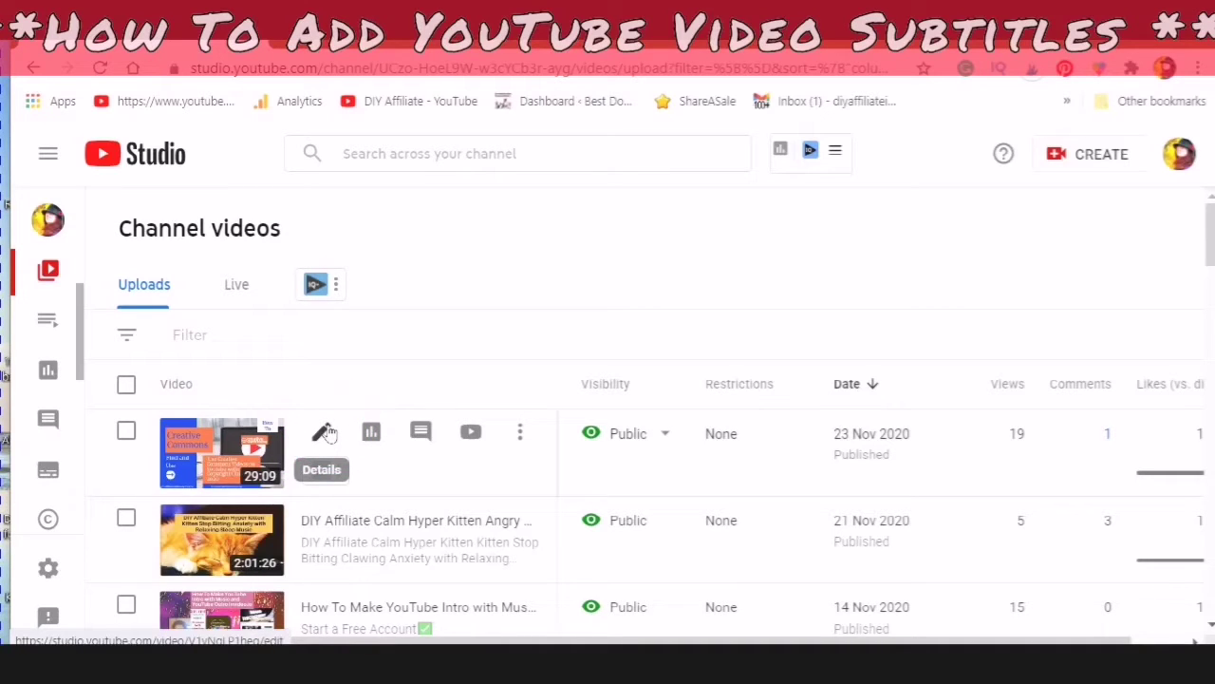
left_click(323, 433)
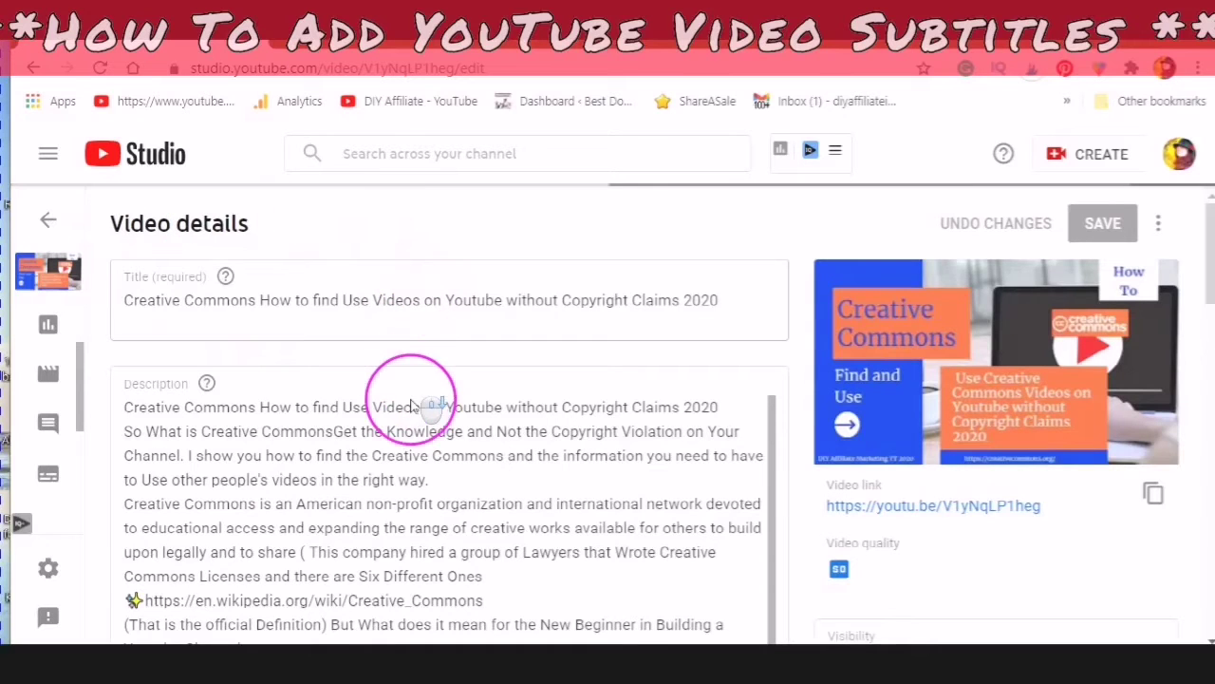
Expand the additional video details and set the caption certification to "This content has never aired on television in the US".
scroll(436, 437, "down", 10)
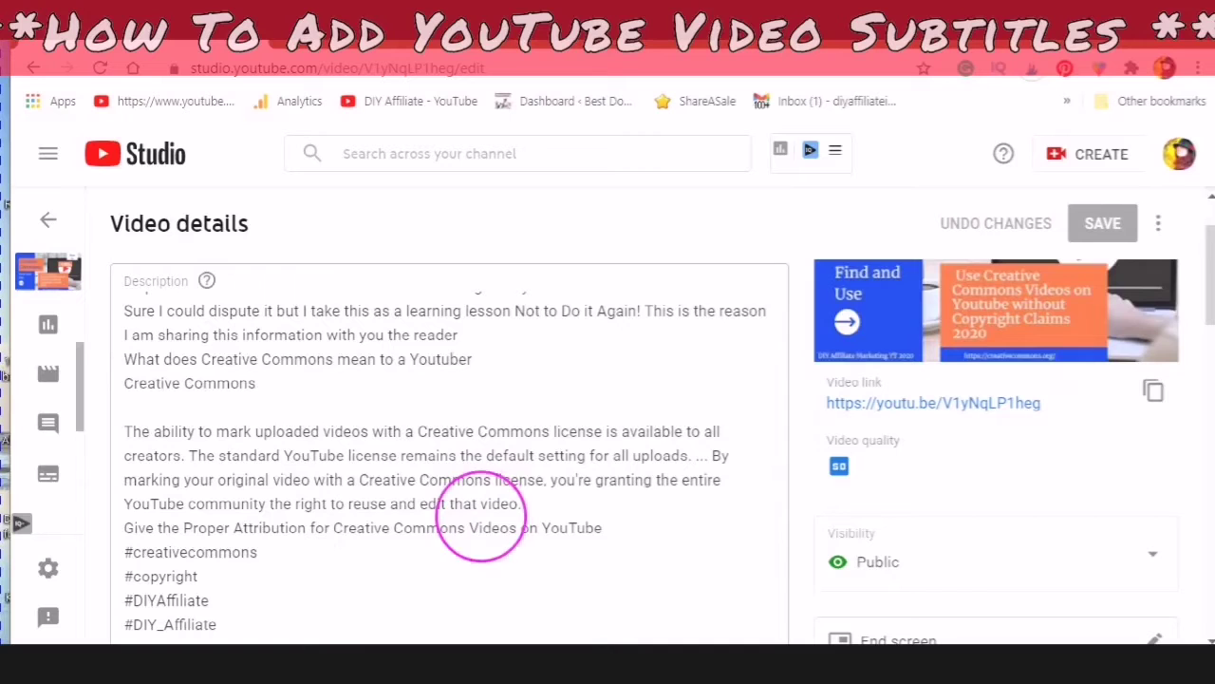
scroll(480, 518, "down", 15)
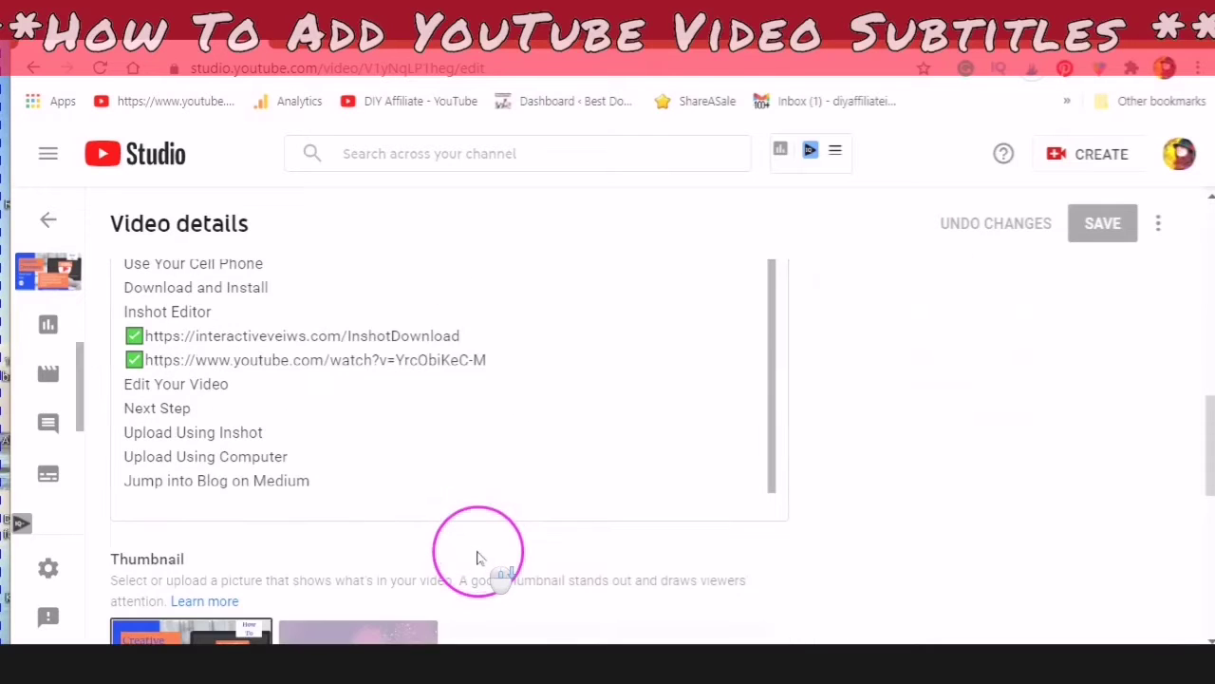
scroll(479, 557, "down", 15)
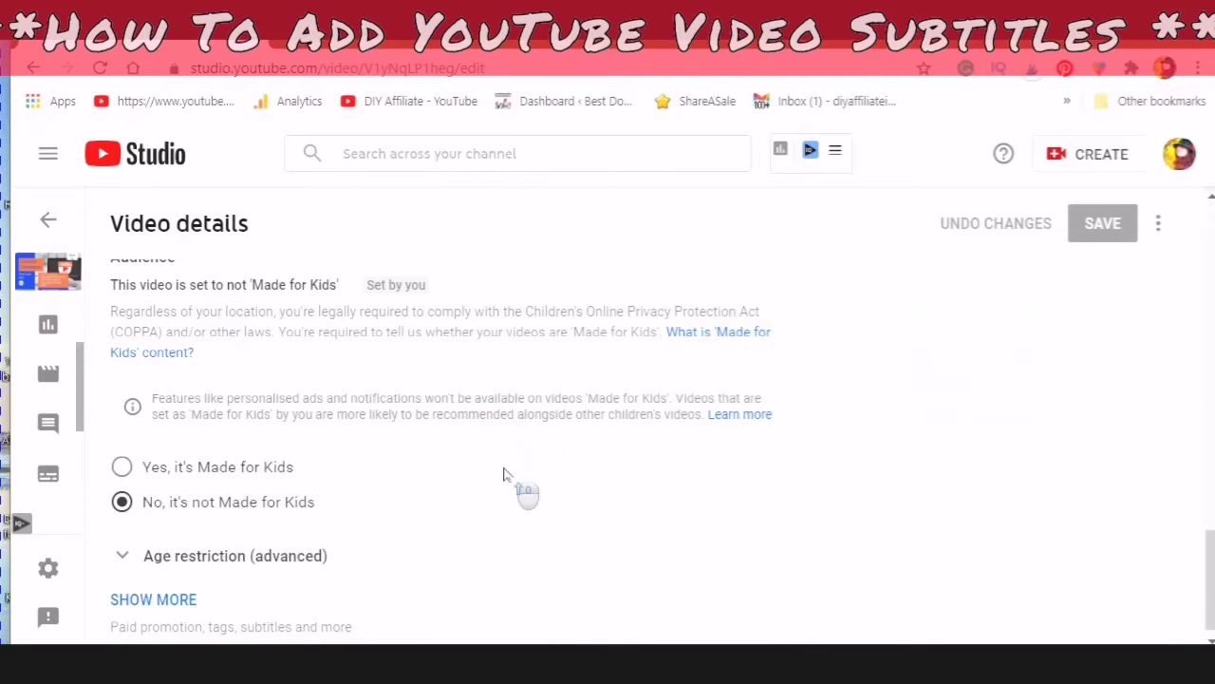
left_click(153, 599)
scroll(177, 380, "down", 5)
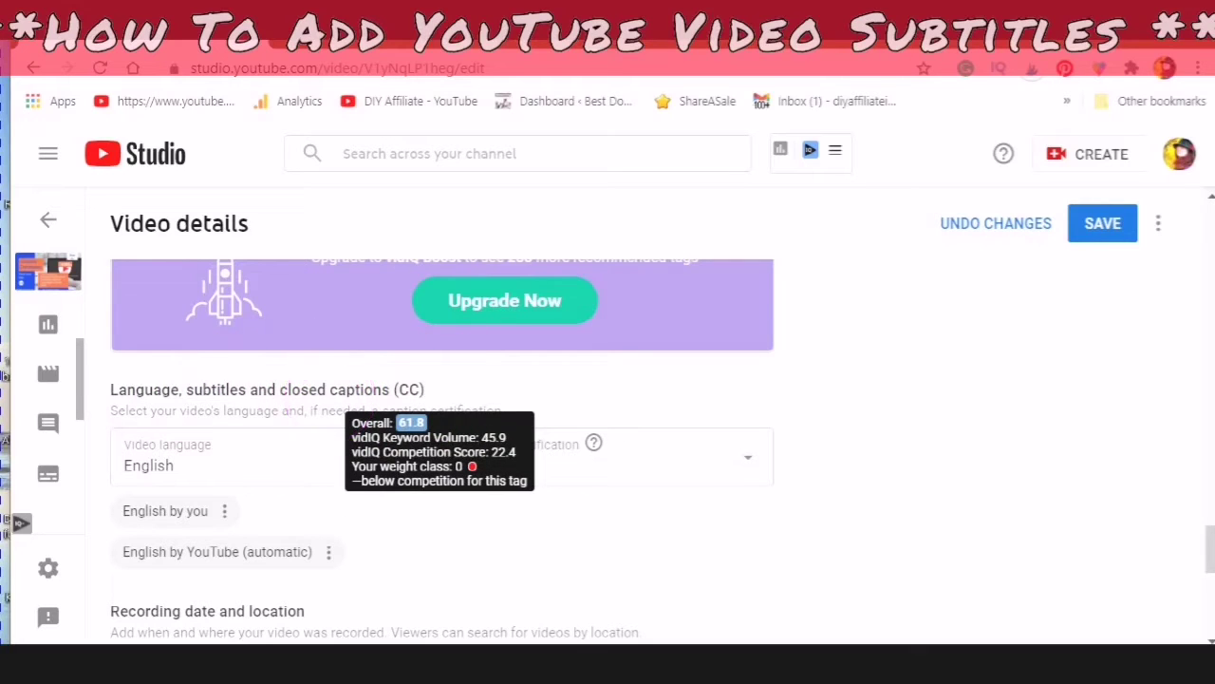
scroll(325, 421, "down", 2)
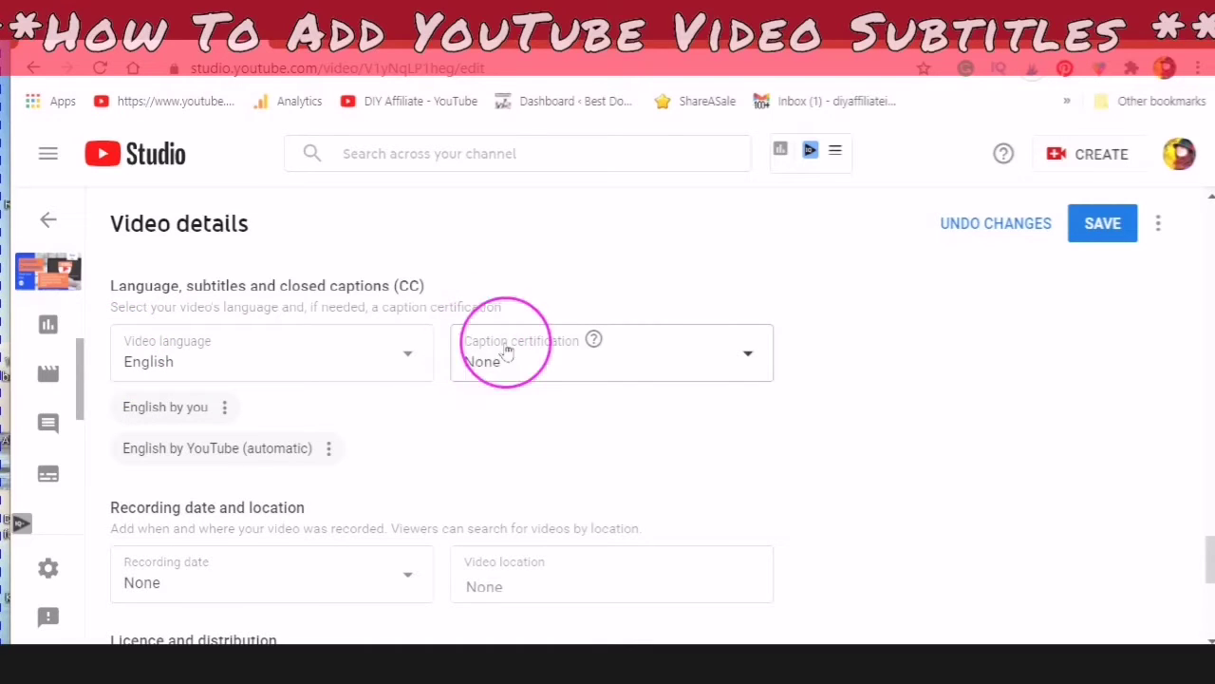
left_click(748, 359)
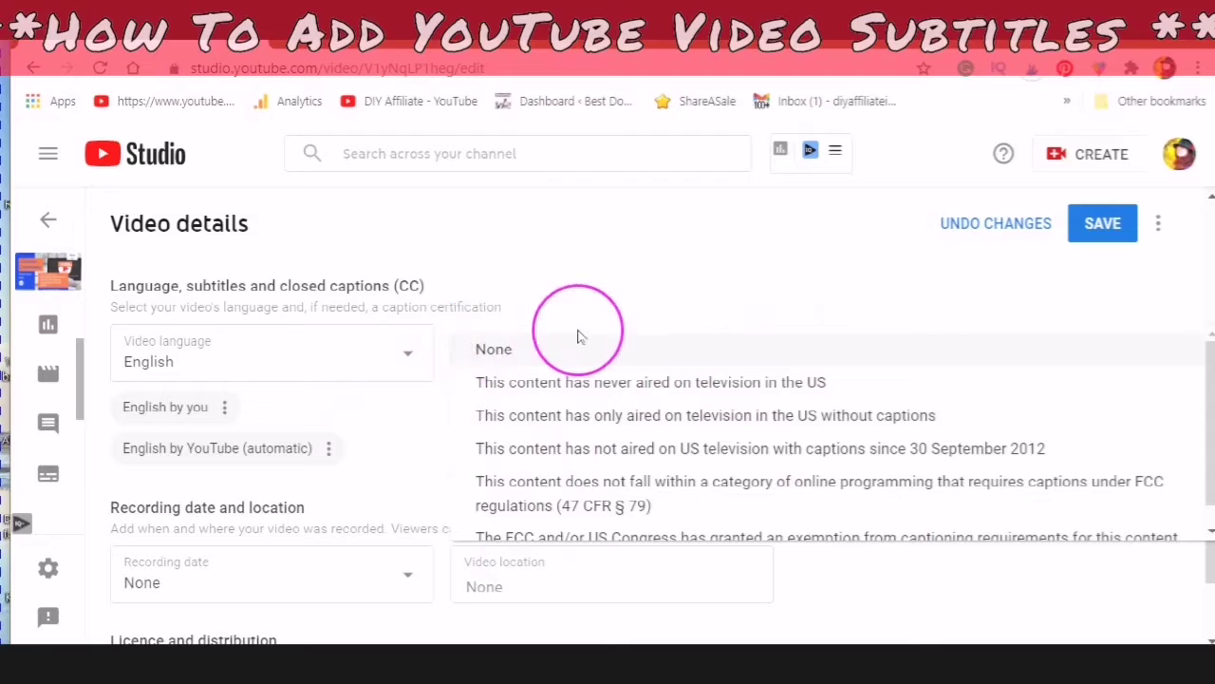
left_click(508, 384)
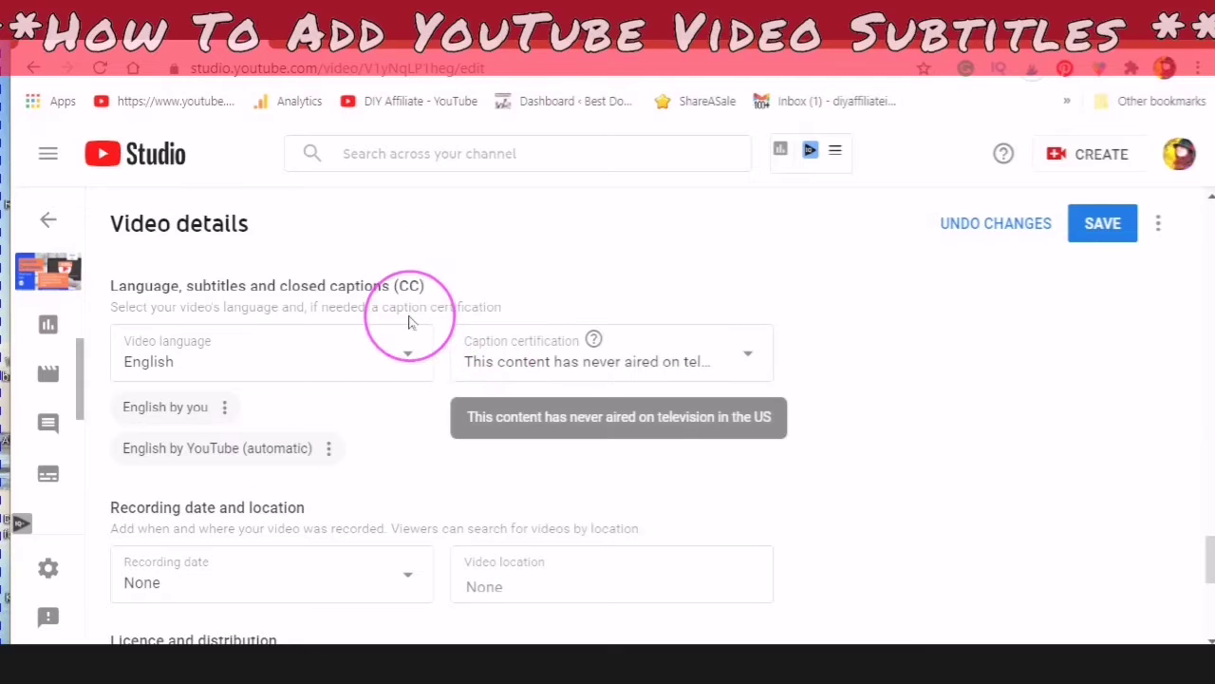
Examine the edit, download and delete options offered for the automatic English subtitle track.
scroll(410, 323, "down", 1)
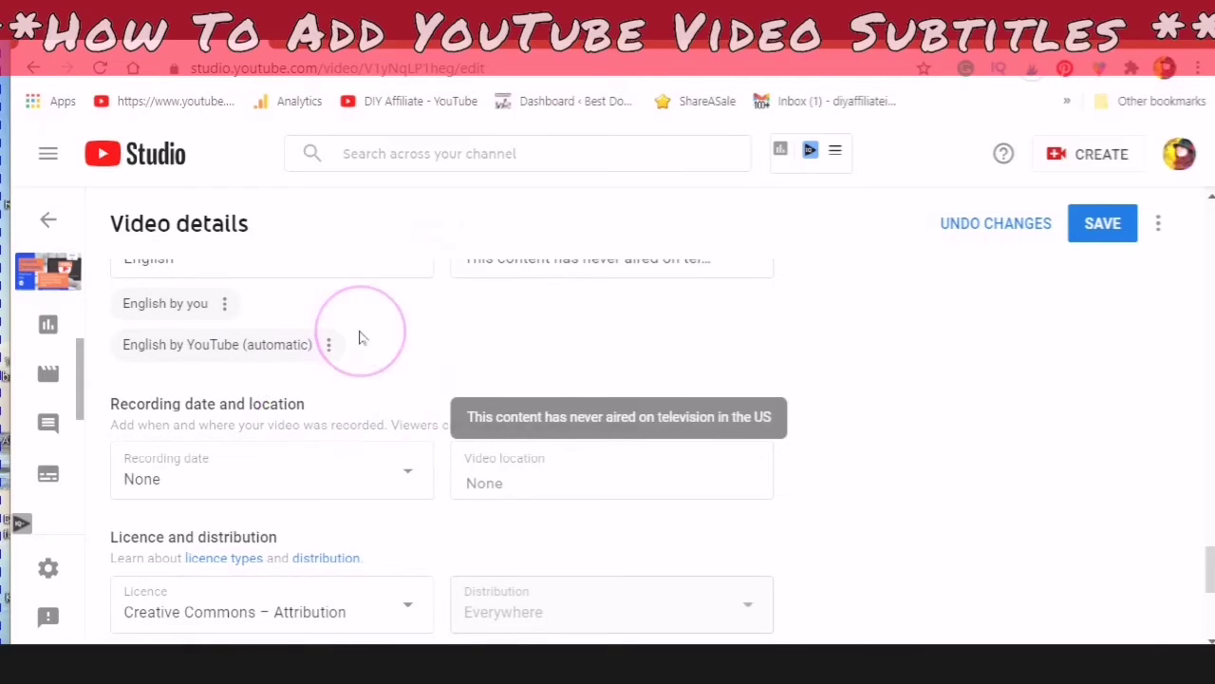
scroll(359, 337, "up", 1)
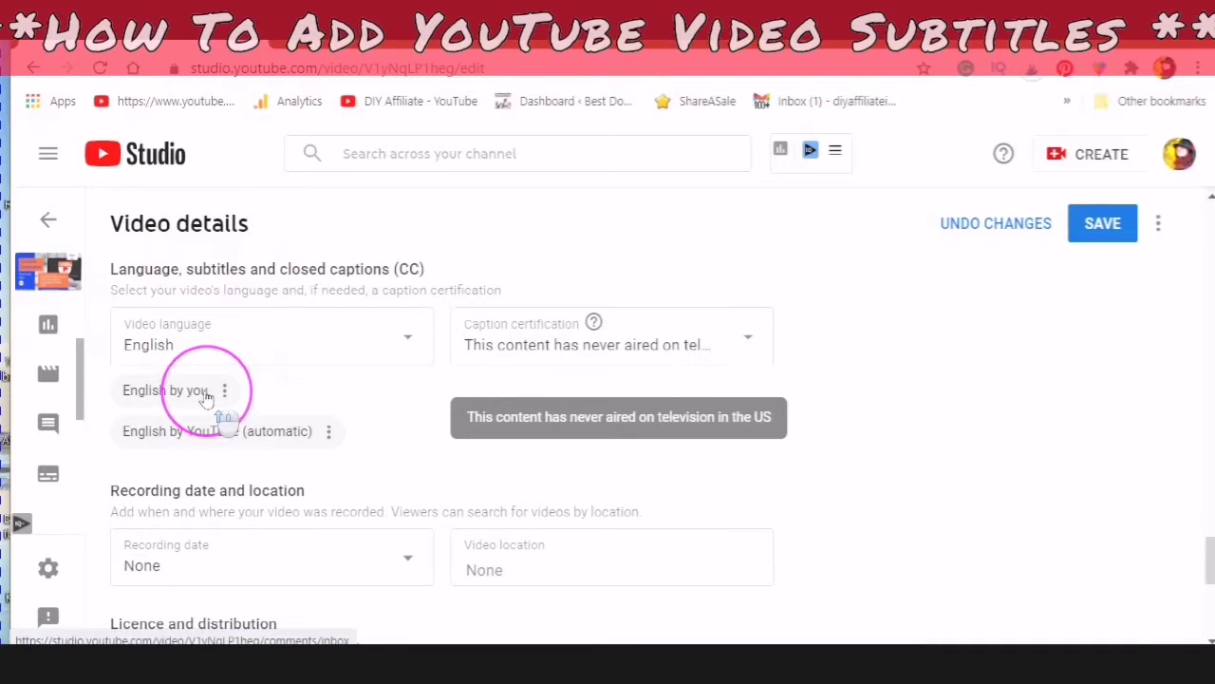
scroll(218, 418, "up", 1)
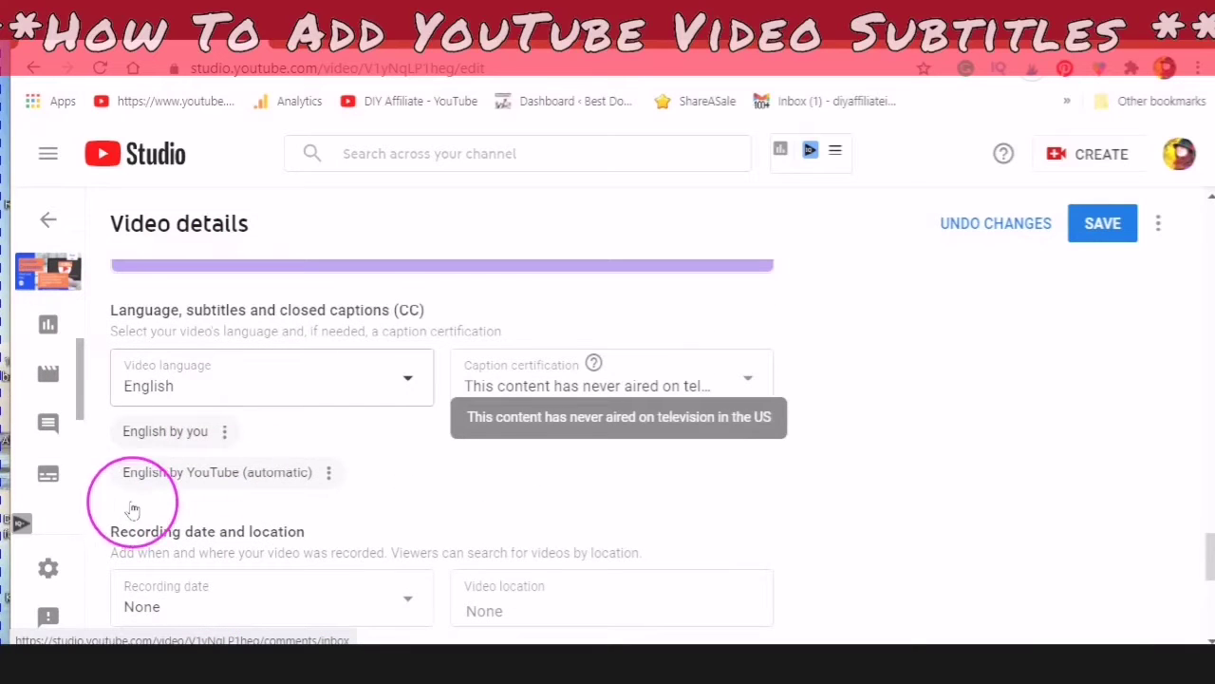
scroll(138, 484, "down", 1)
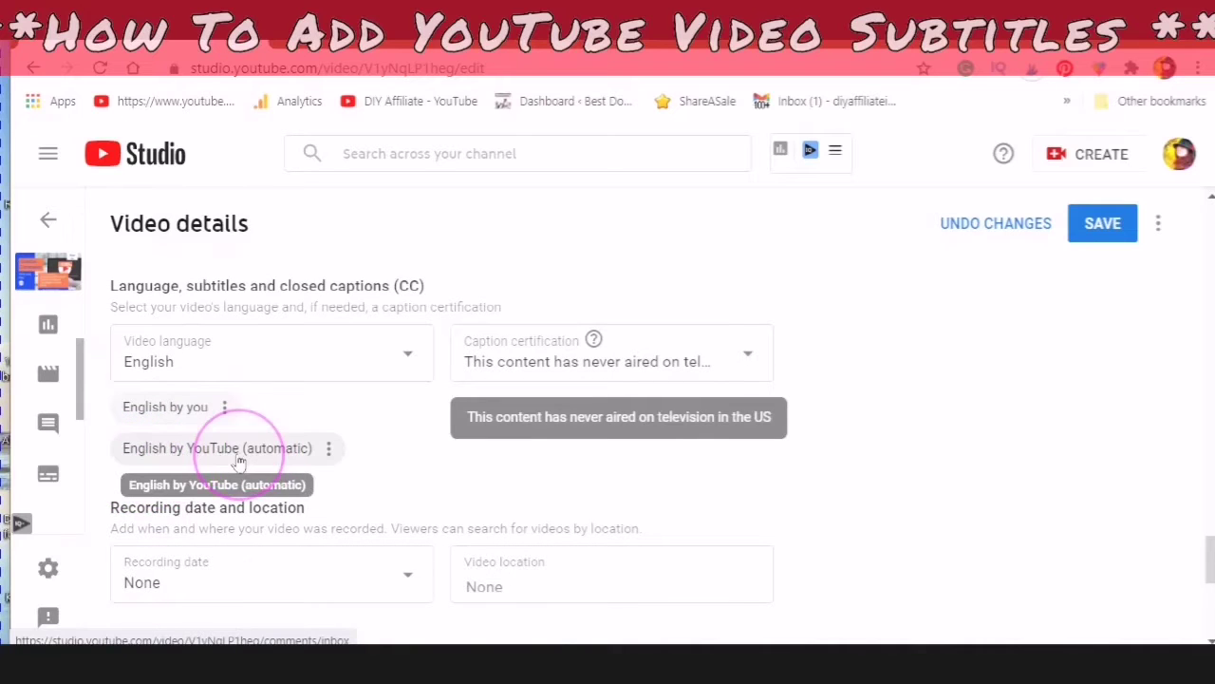
left_click(147, 456)
left_click(220, 452)
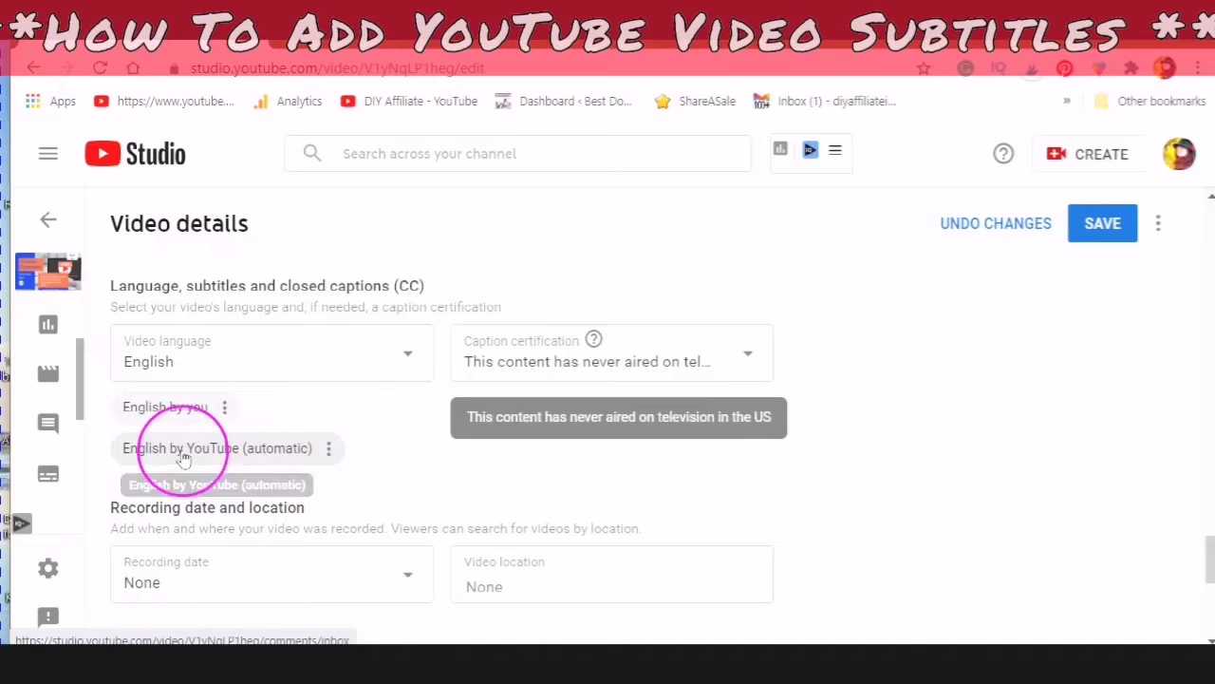
left_click(330, 454)
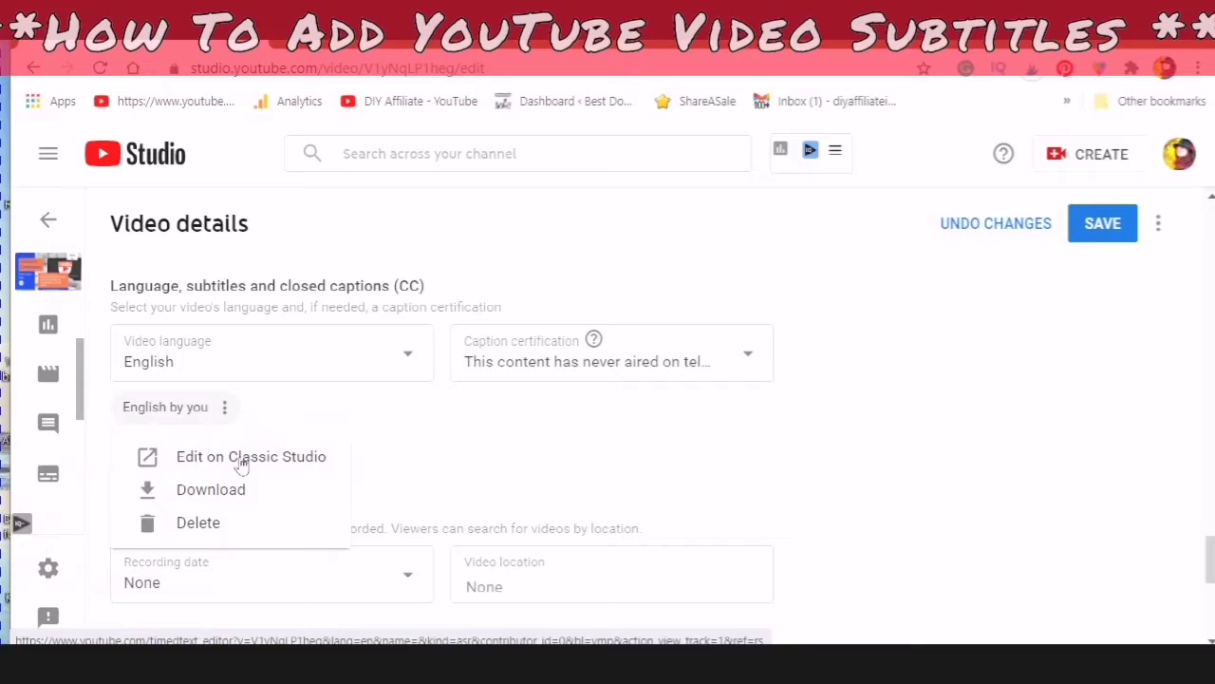
left_click(215, 496)
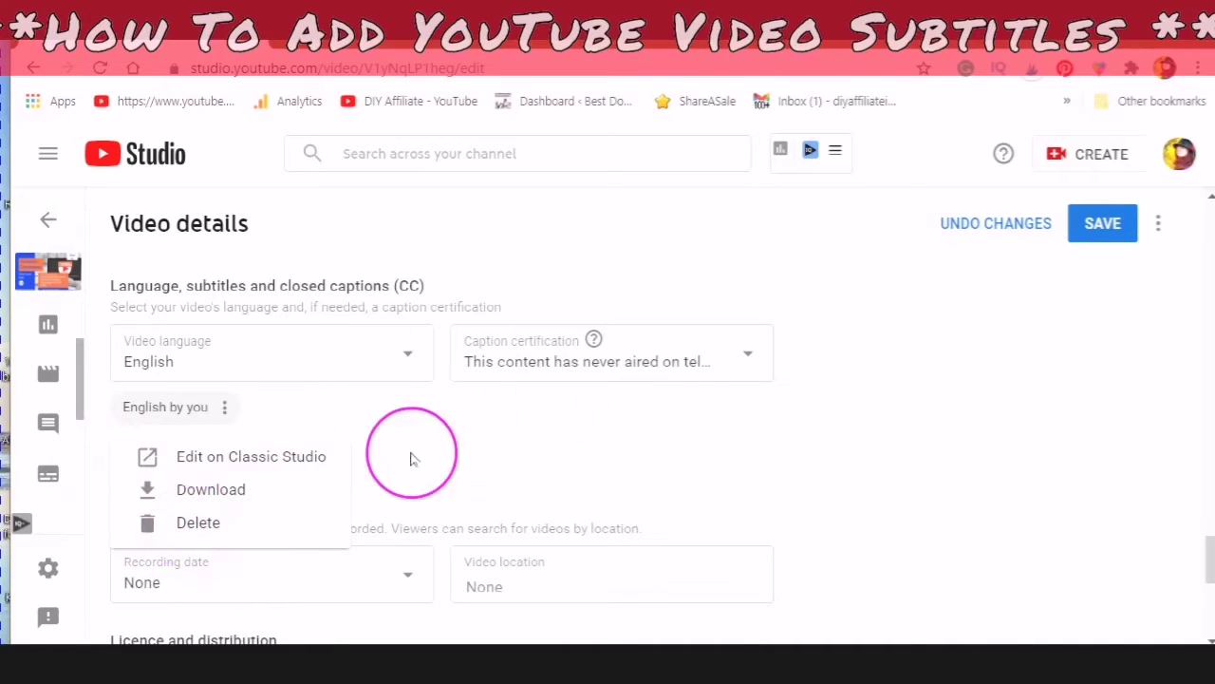
left_click(464, 424)
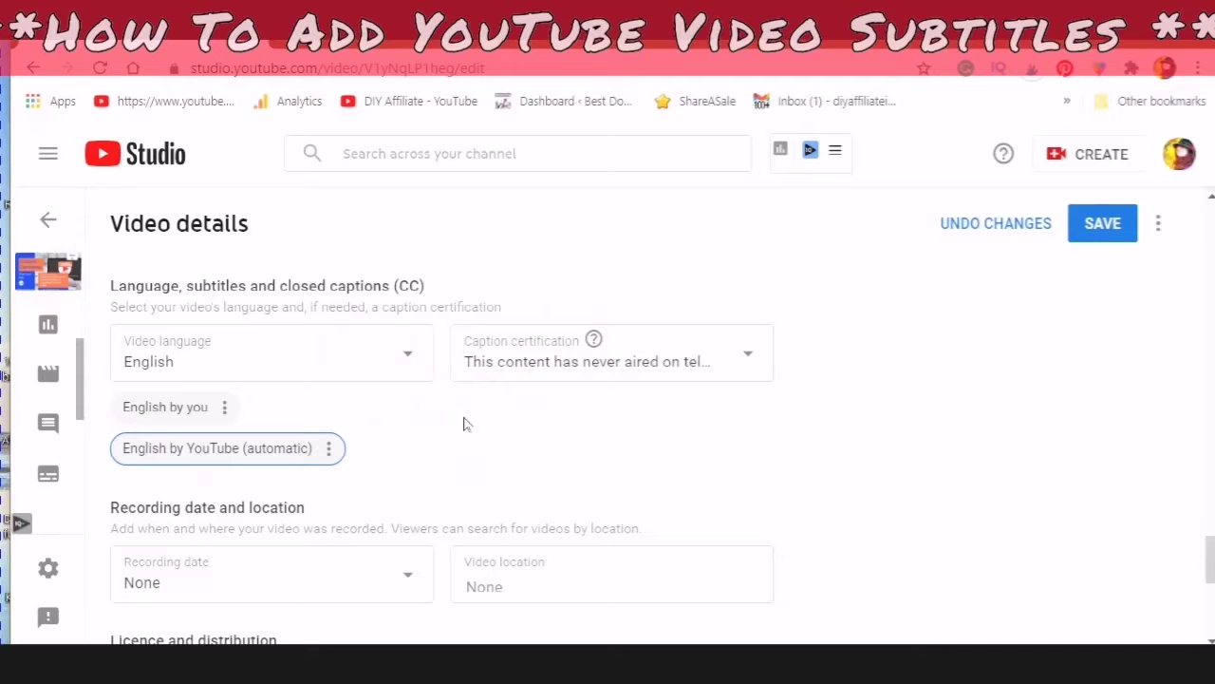
Save the changed video details before leaving for the video's subtitles.
scroll(387, 436, "down", 2)
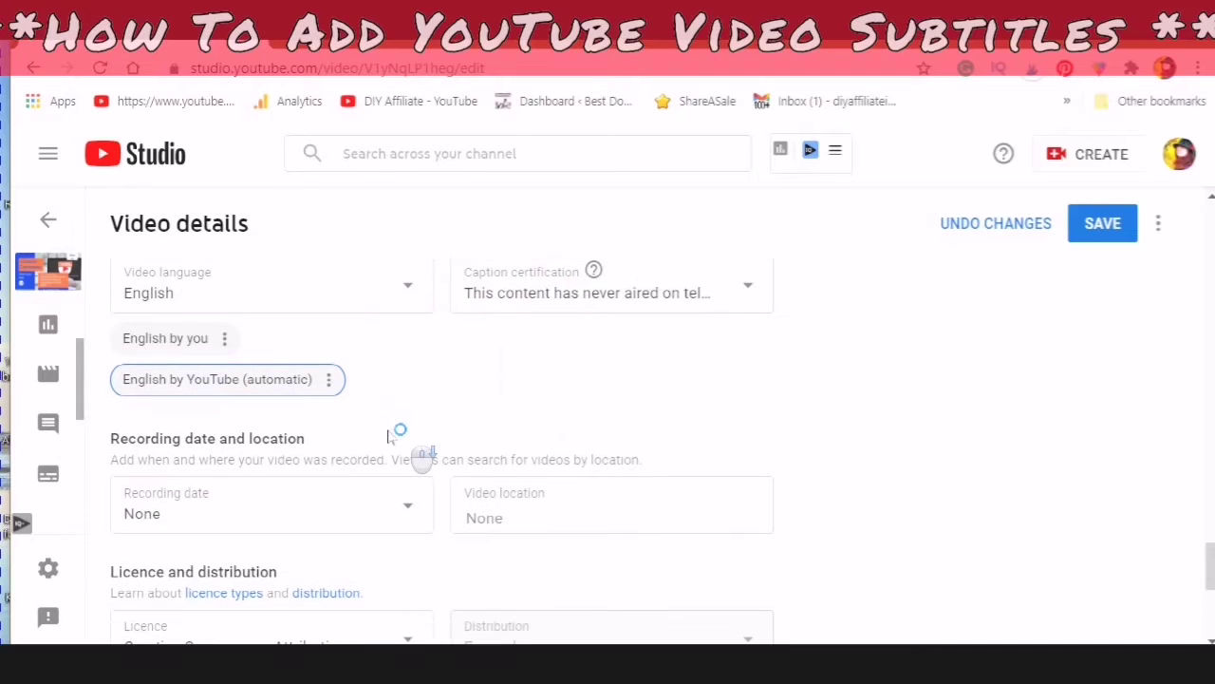
scroll(388, 436, "up", 5)
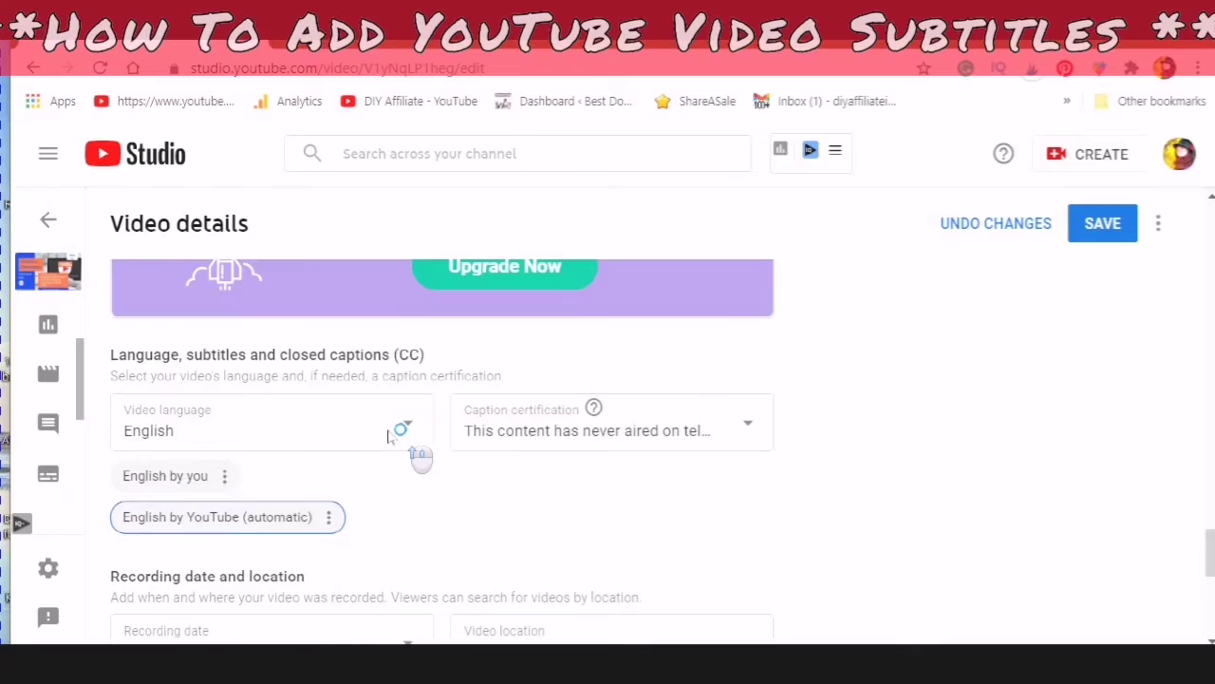
scroll(387, 435, "up", 1)
scroll(387, 436, "down", 2)
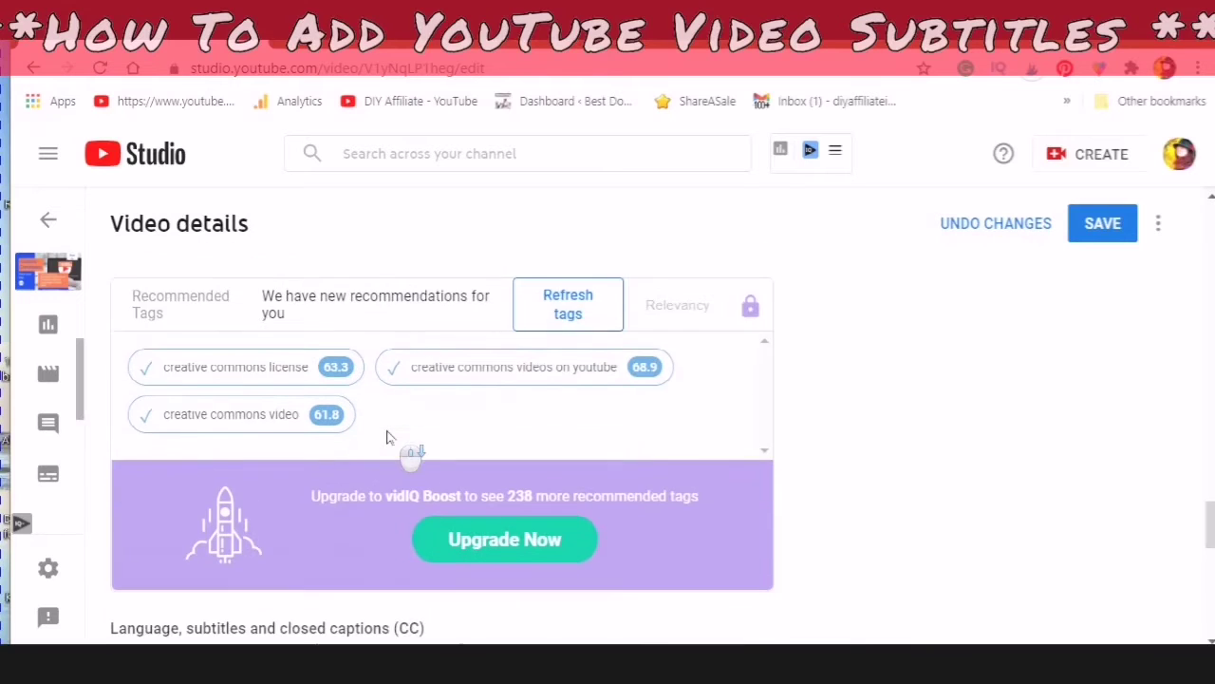
scroll(387, 432, "up", 1)
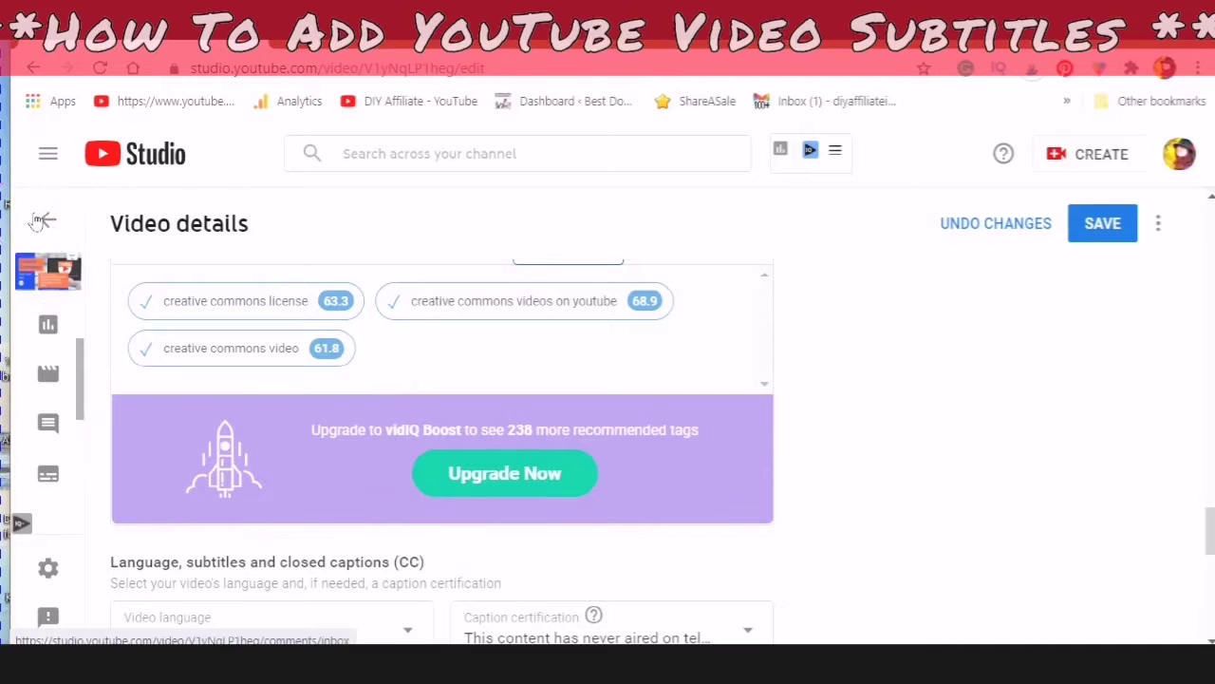
left_click(47, 484)
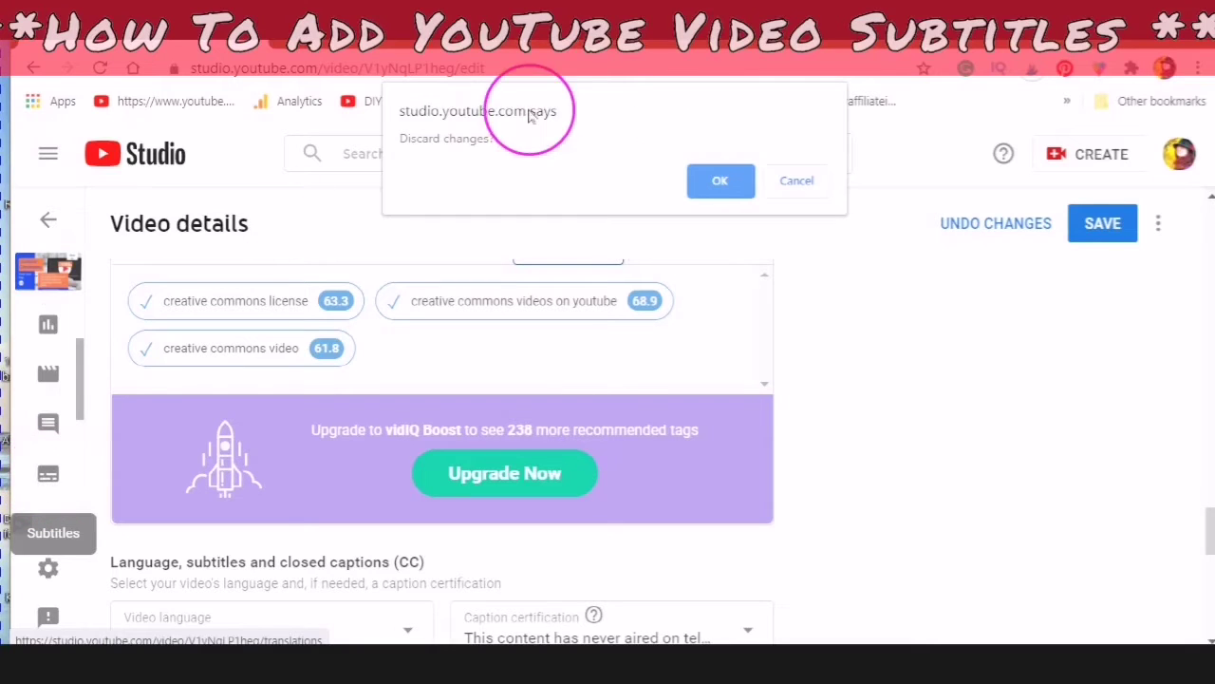
key("Return")
Open the video's subtitles page with its list of subtitle languages.
left_click(49, 481)
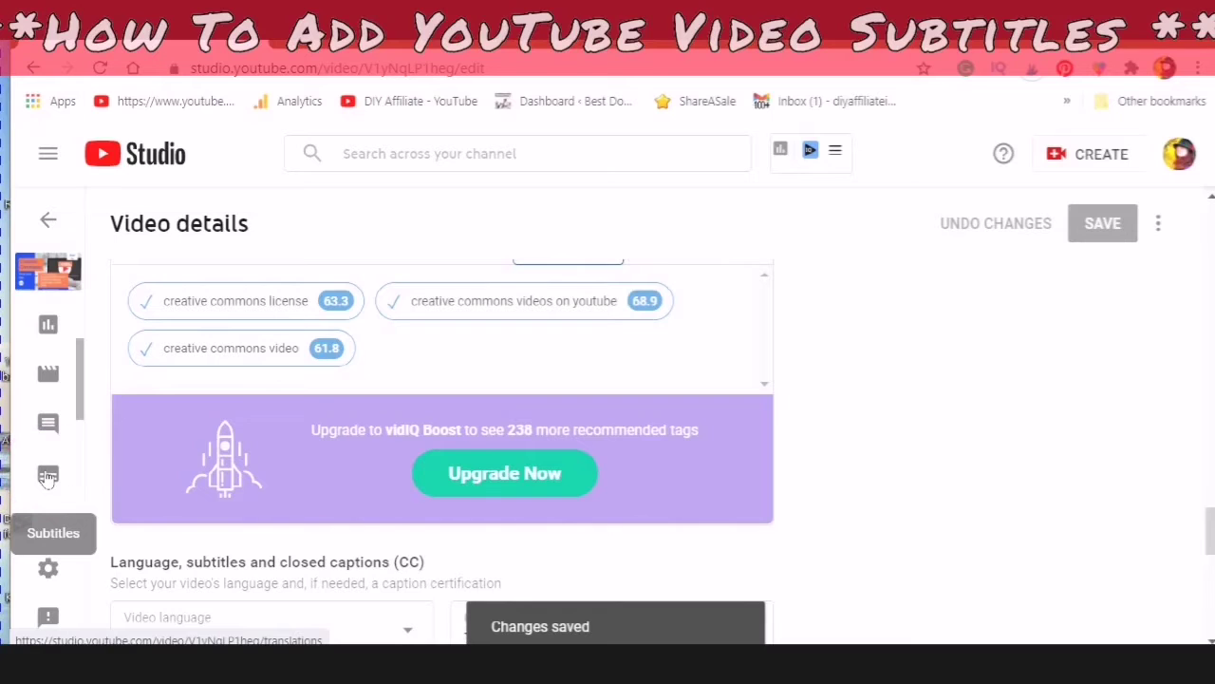
left_click(57, 435)
left_click(38, 482)
left_click(76, 479)
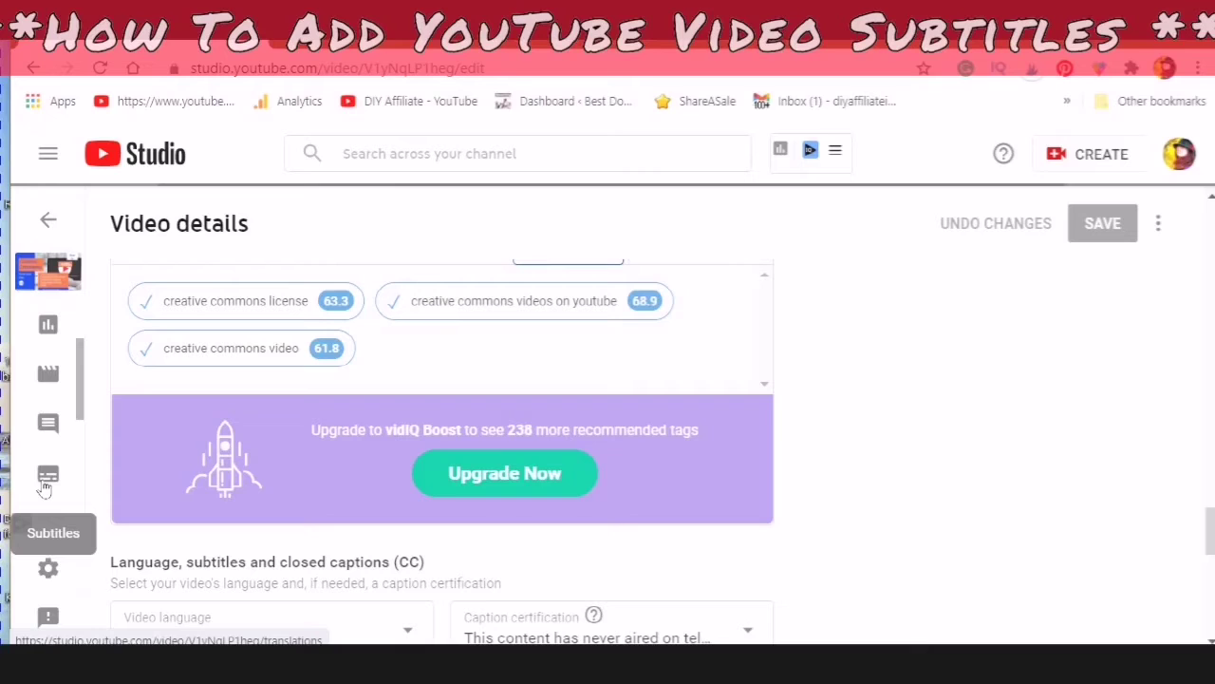
left_click(45, 482)
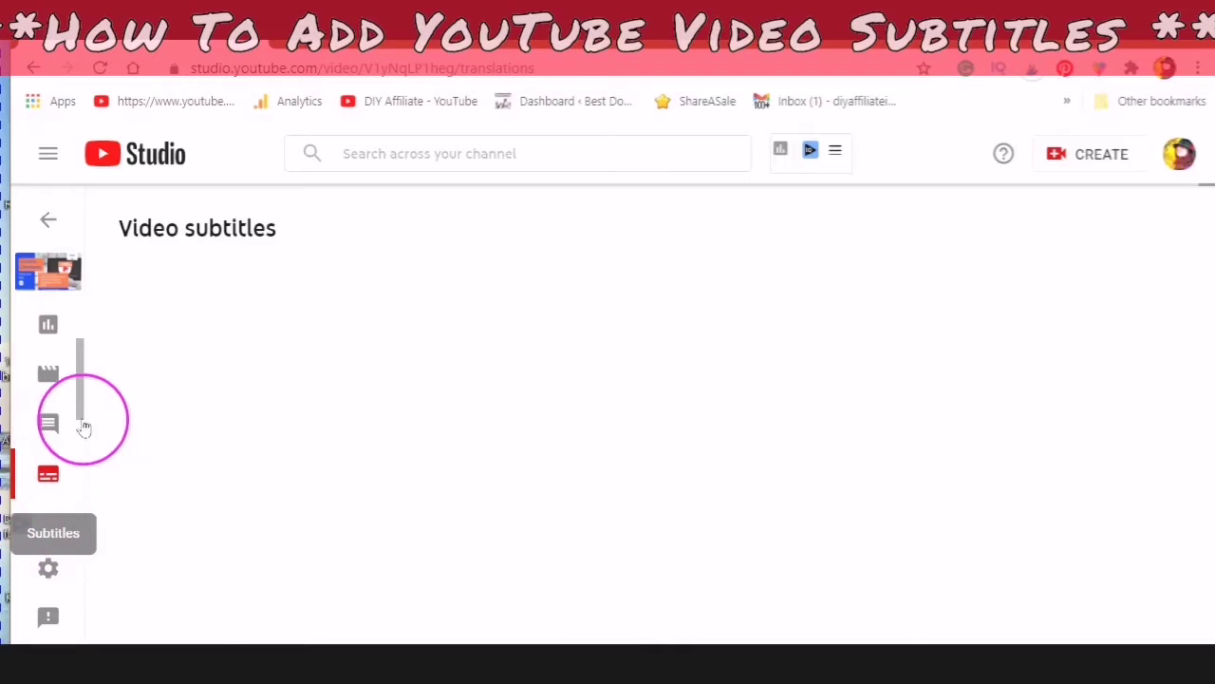
left_click(19, 475)
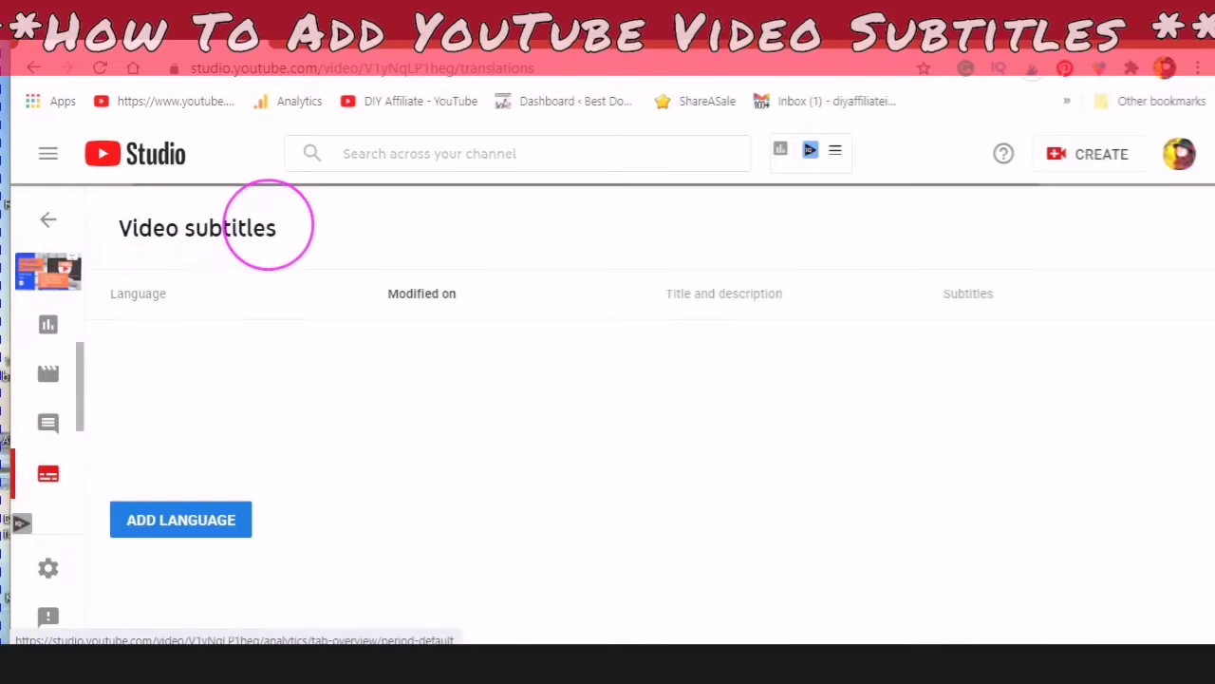
left_click(112, 500)
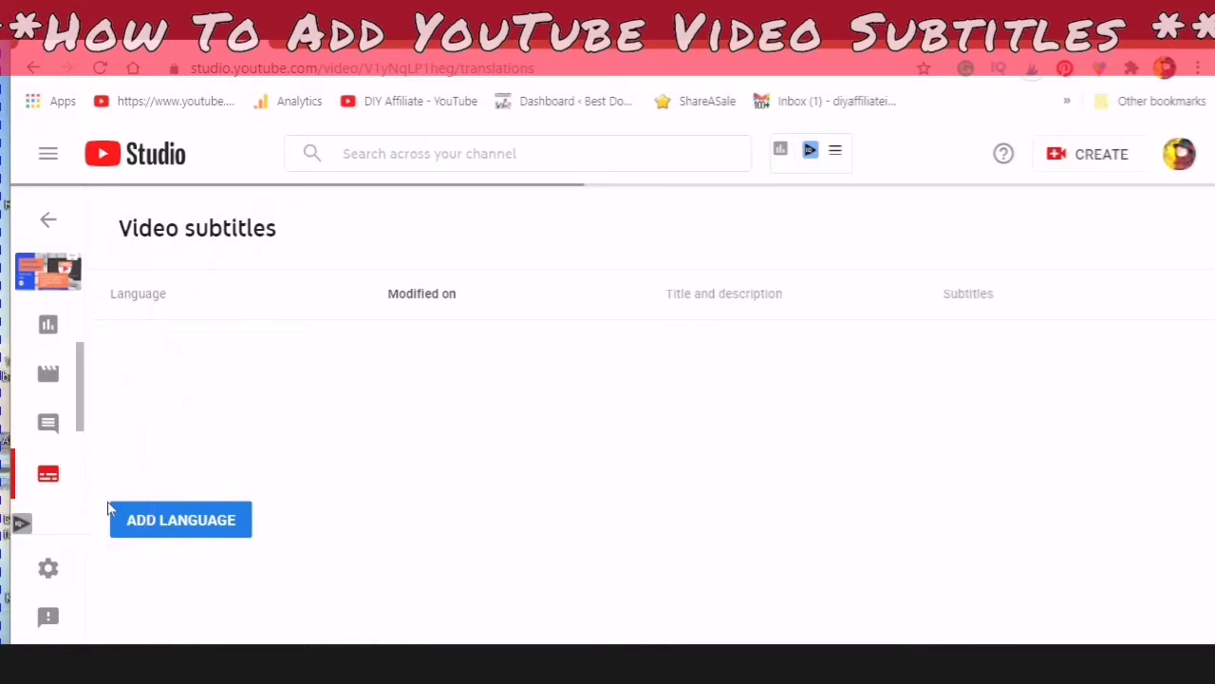
left_click(91, 505)
left_click(112, 363)
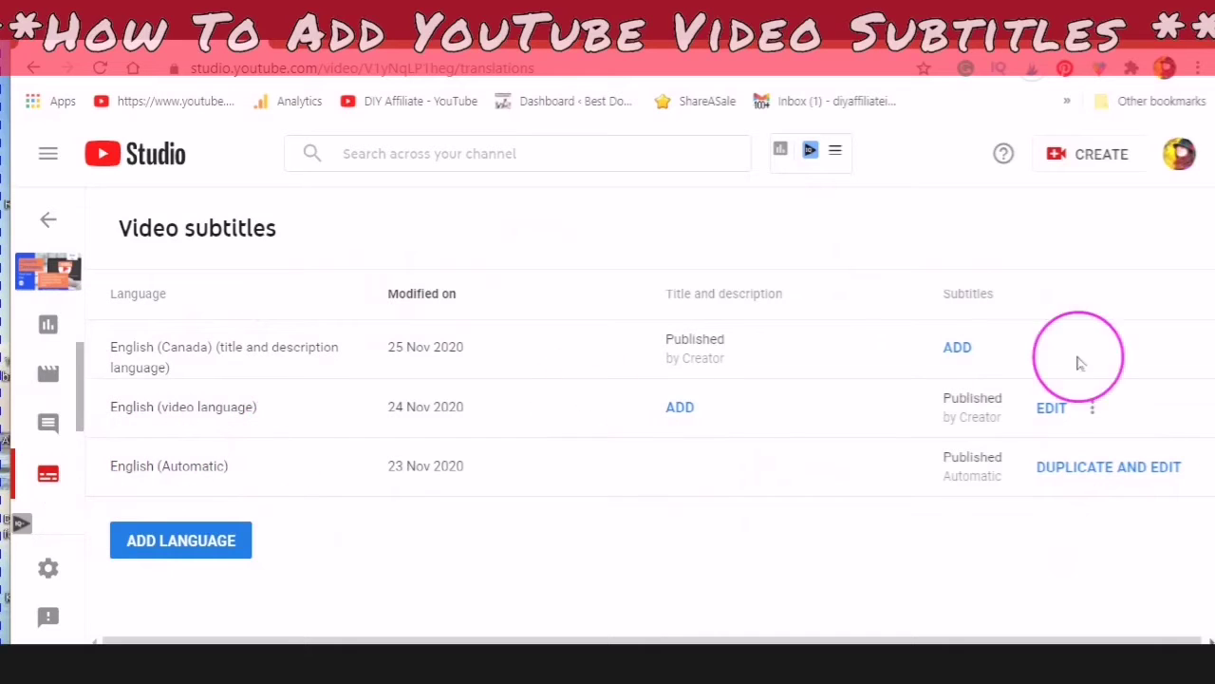
Duplicate the automatic English subtitles for editing, overwriting the existing English draft.
left_click(1098, 481)
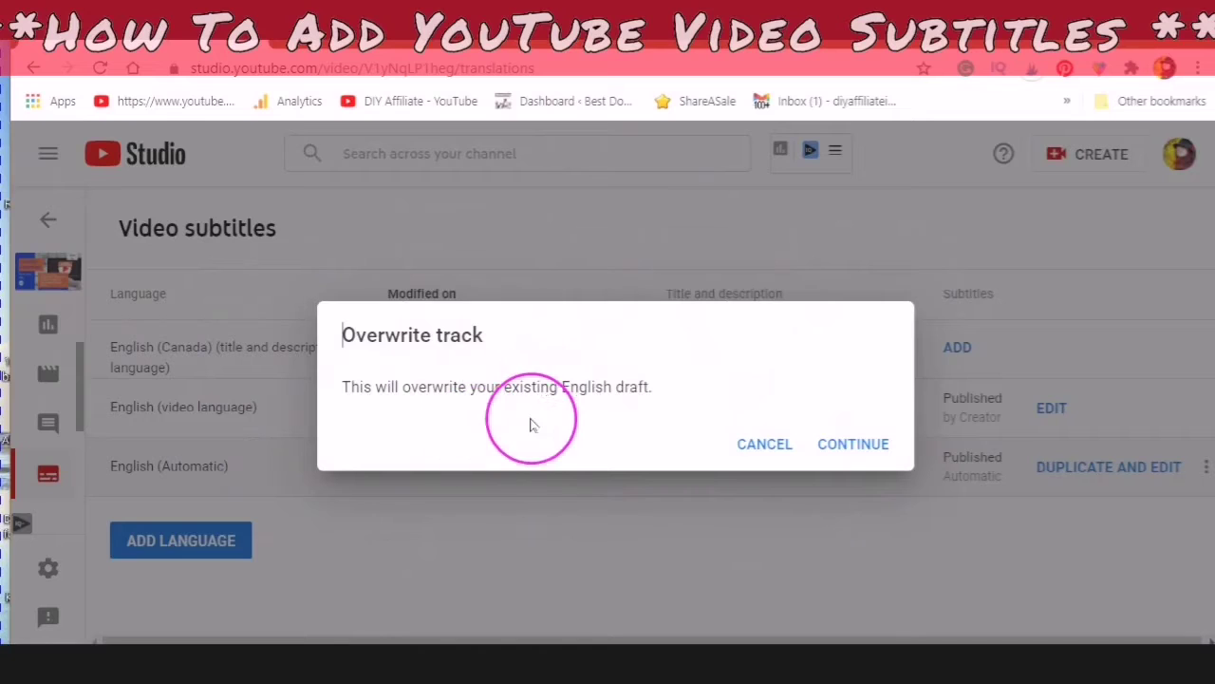
left_click(846, 454)
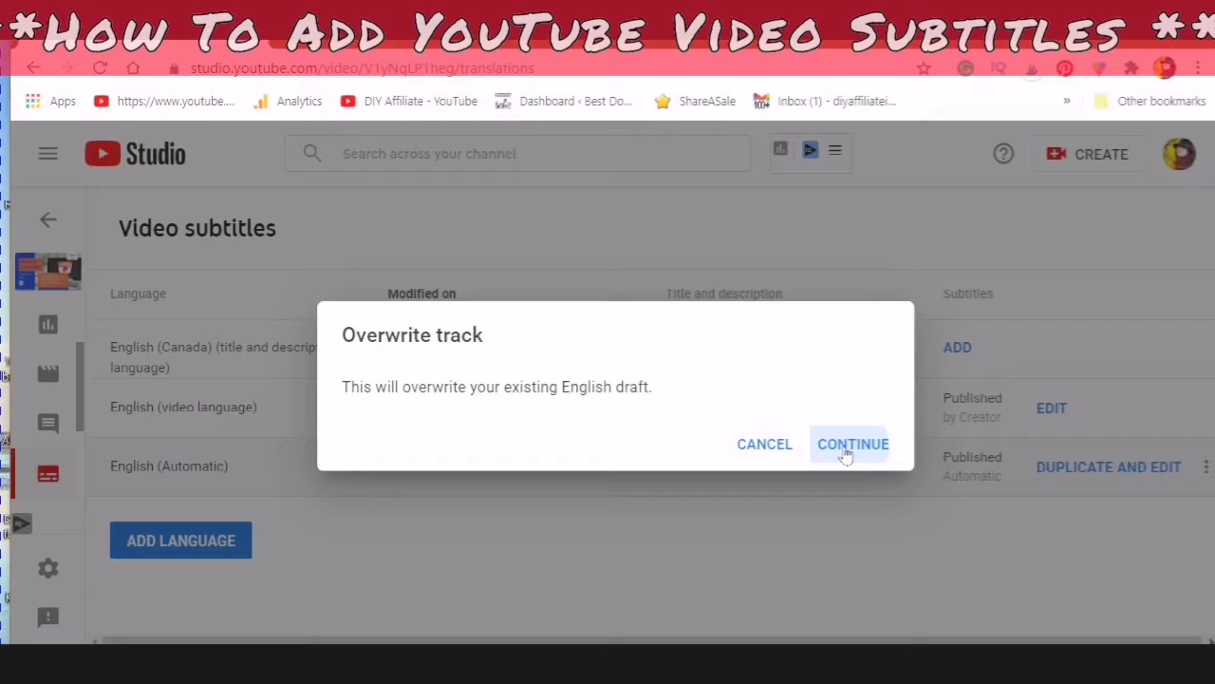
left_click(846, 454)
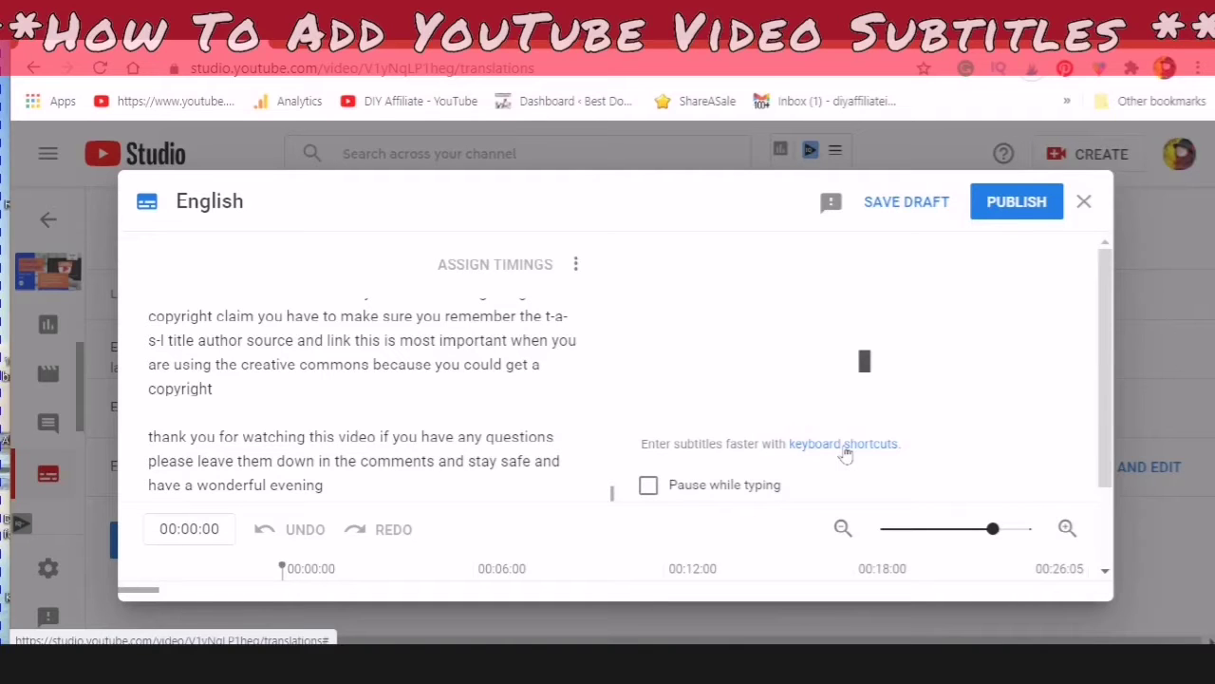
Look through the English subtitle text from its closing captions back to the opening greeting.
scroll(613, 491, "up", 8)
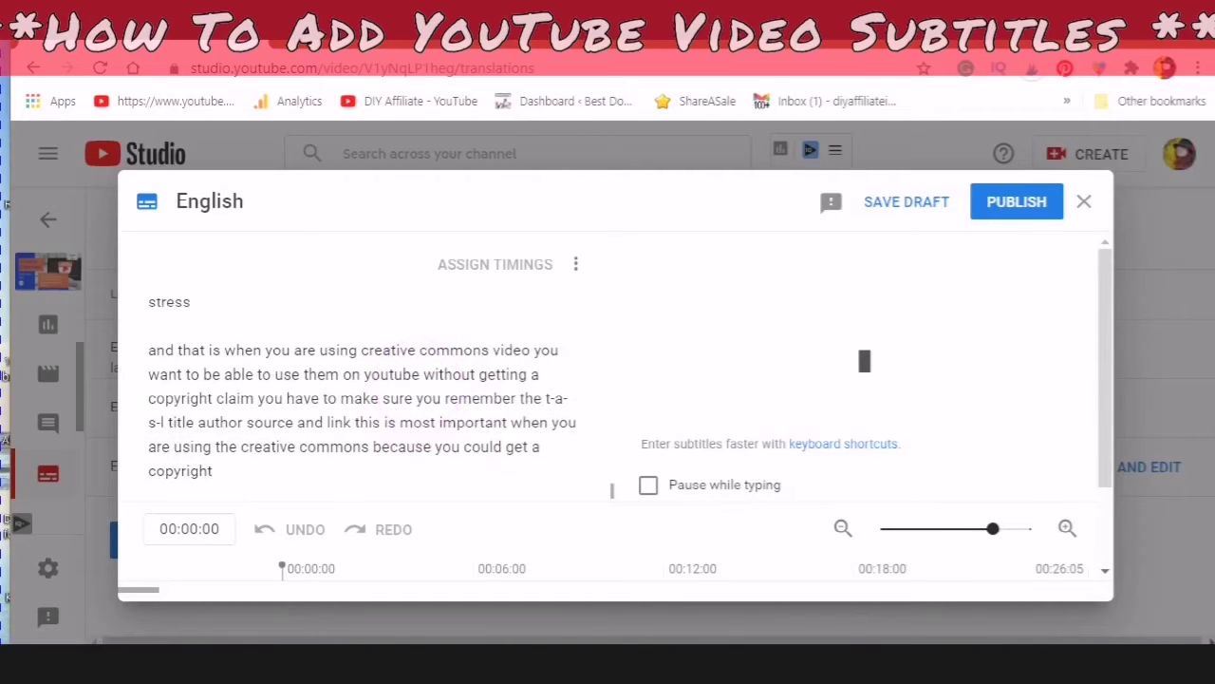
scroll(422, 361, "up", 10)
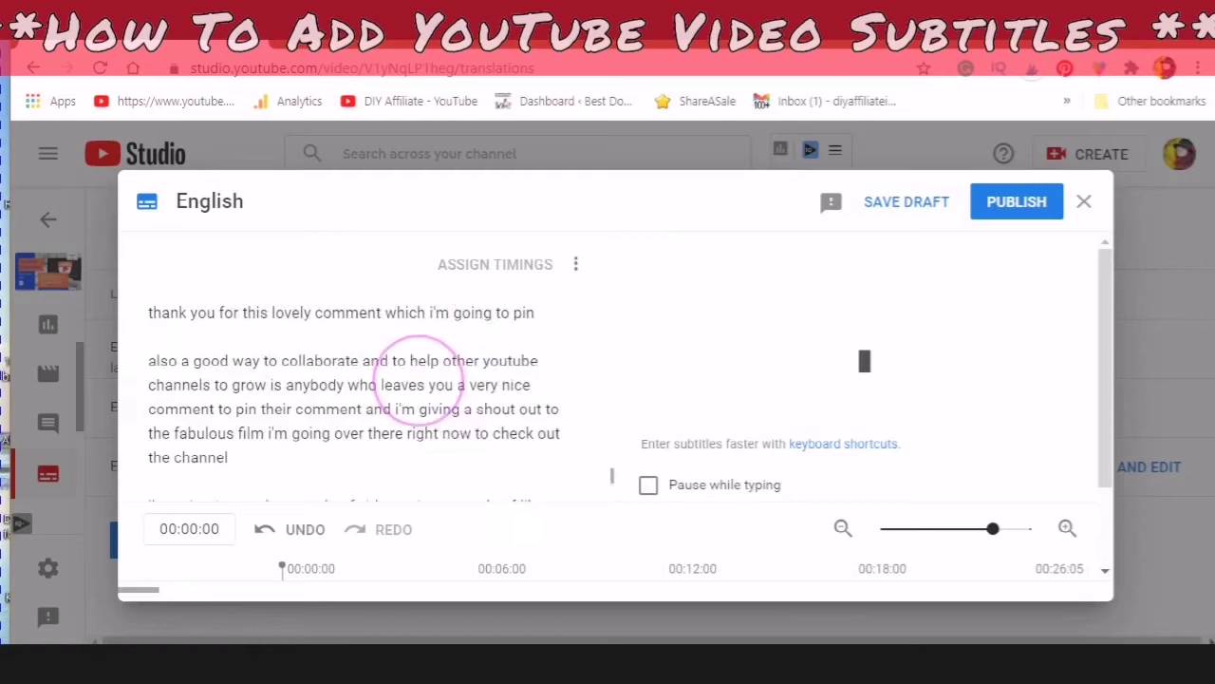
scroll(420, 354, "up", 12)
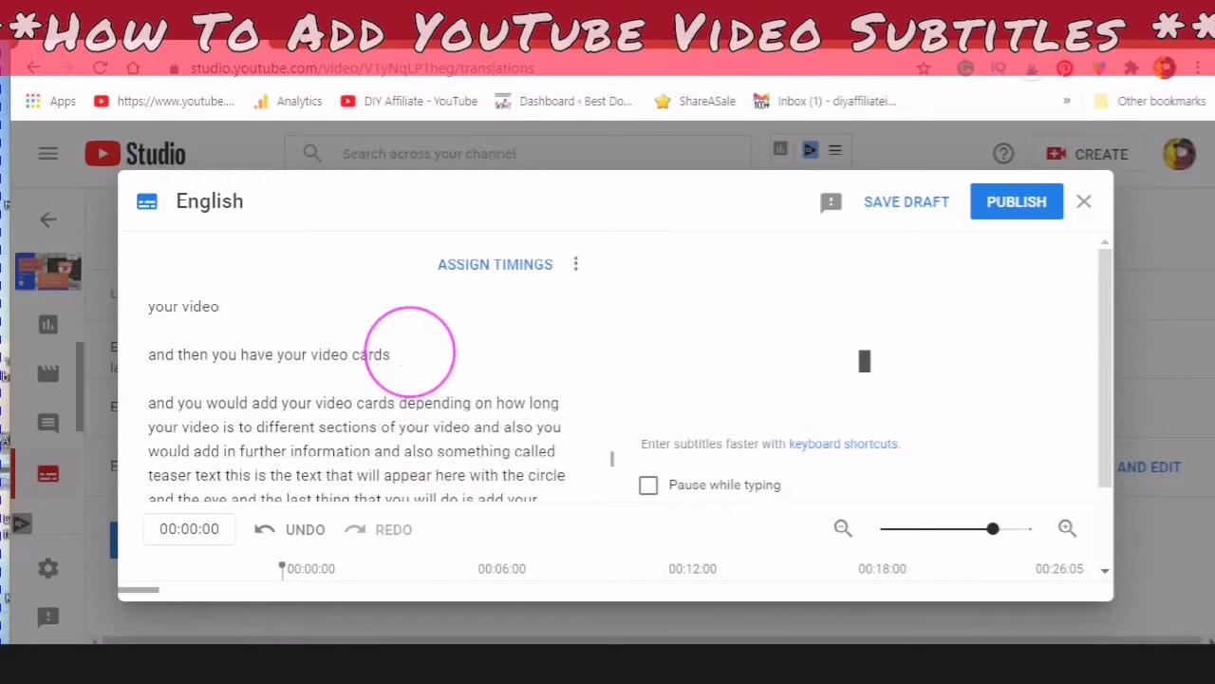
scroll(410, 354, "up", 10)
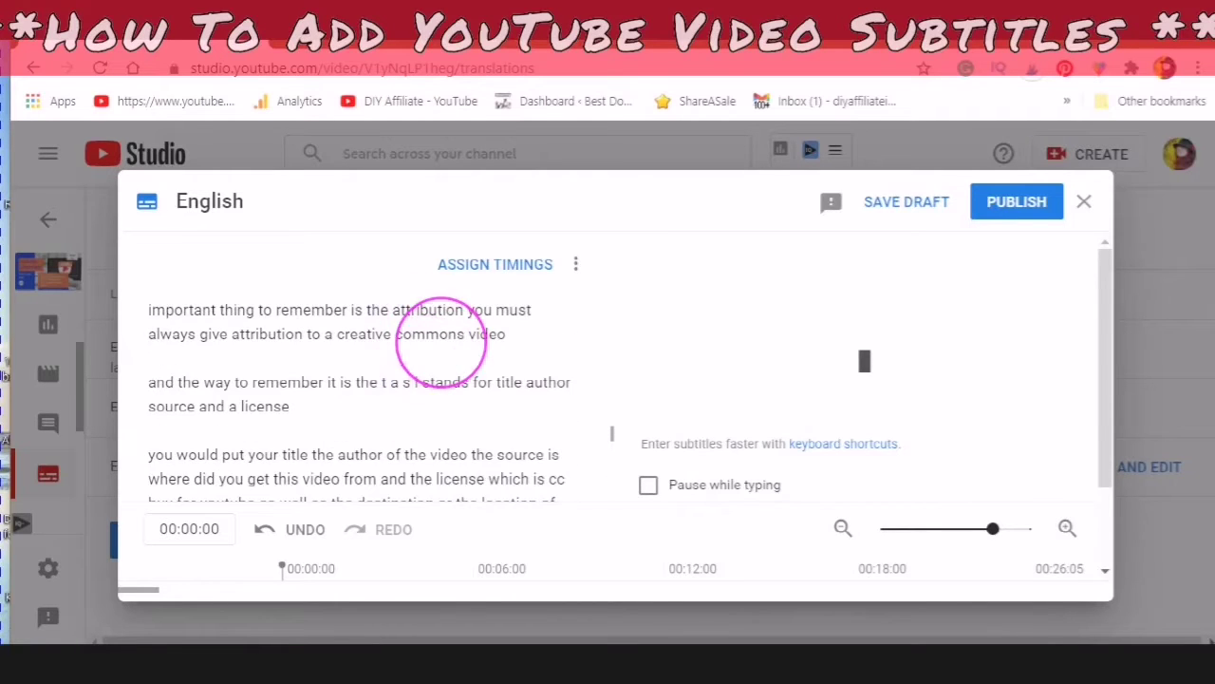
scroll(603, 437, "up", 8)
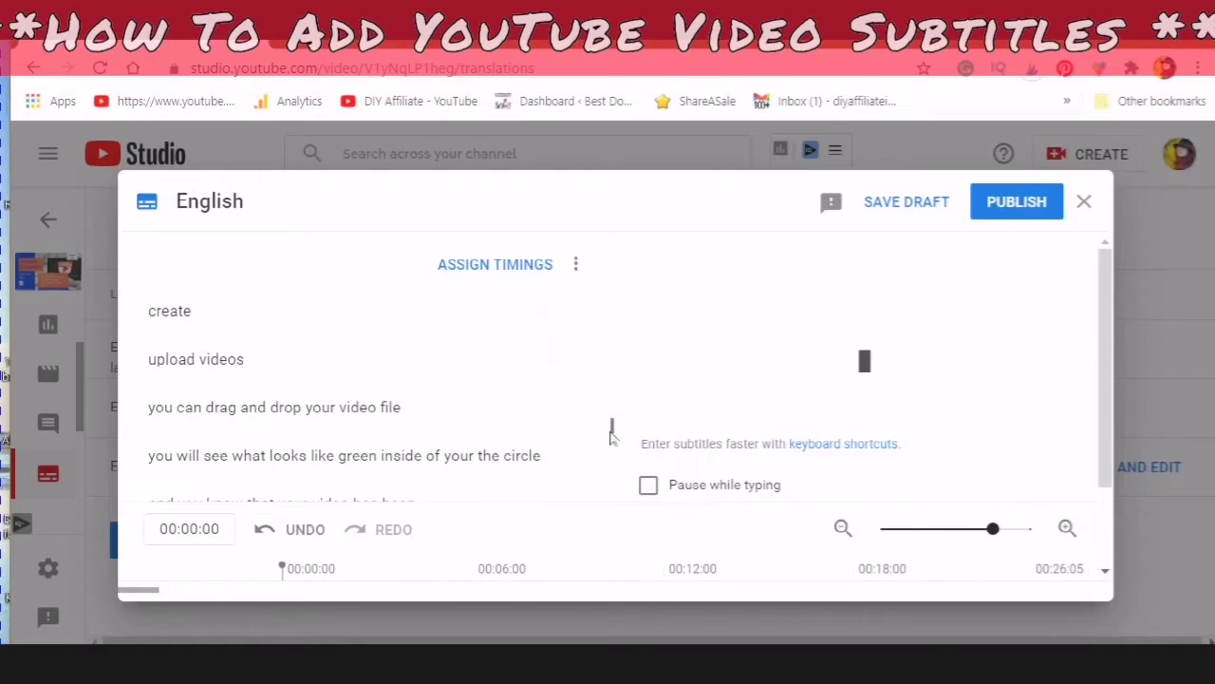
scroll(611, 425, "up", 10)
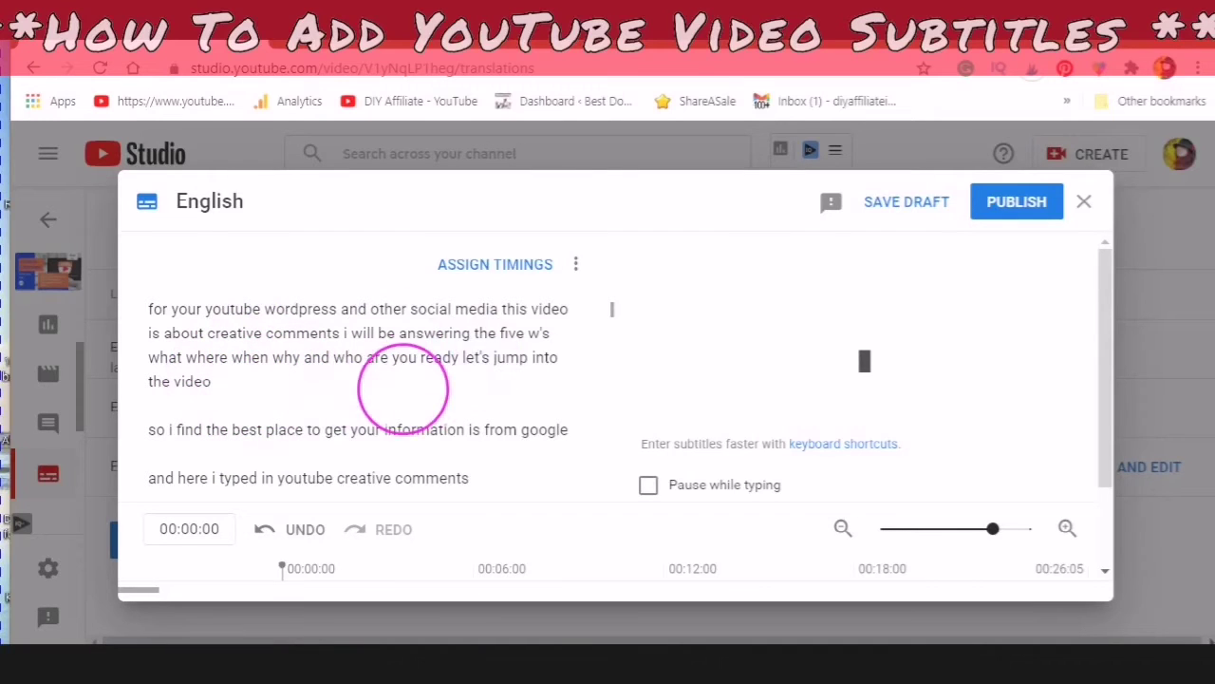
scroll(399, 354, "up", 1)
scroll(399, 353, "up", 2)
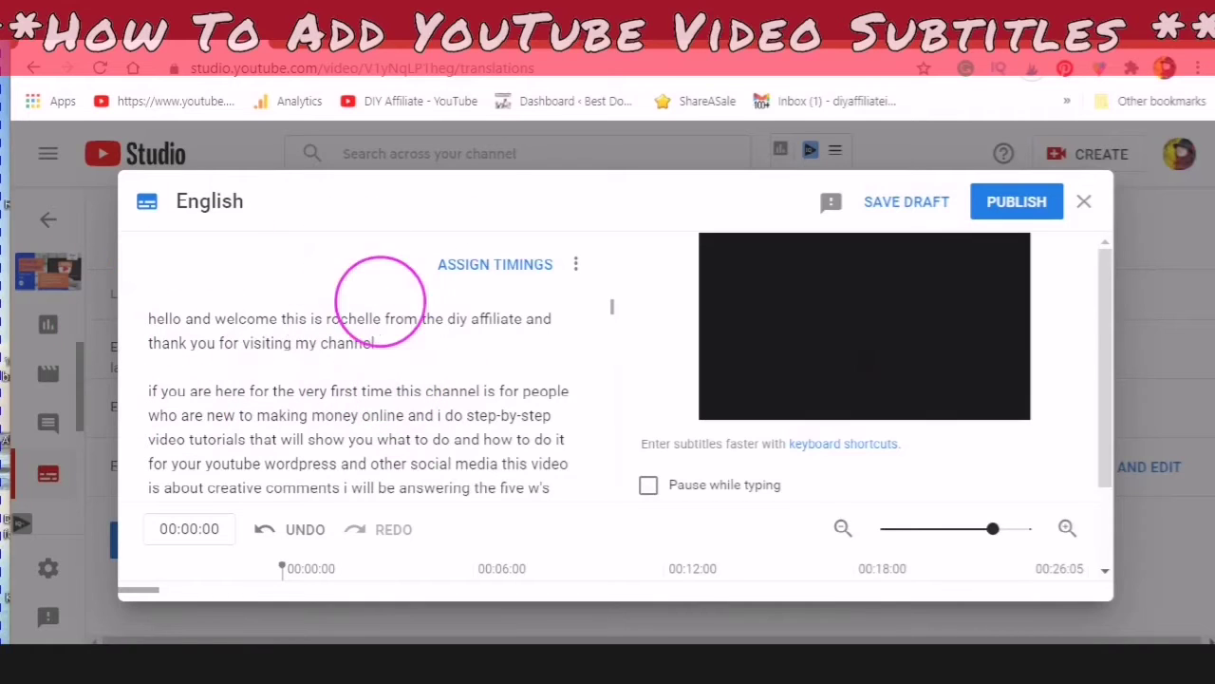
scroll(370, 341, "down", 3)
scroll(403, 394, "up", 3)
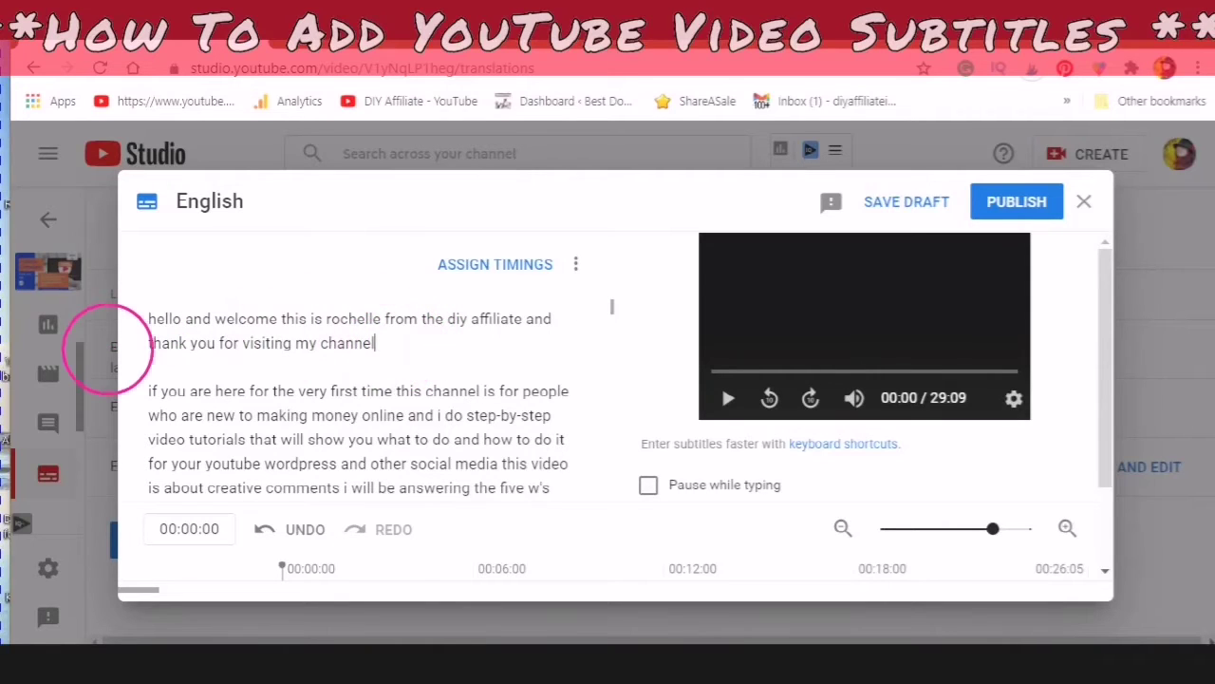
Select the opening greeting caption, examine the caption blocks on the subtitle timeline, and look over the captions that follow.
left_click(129, 317, "shift")
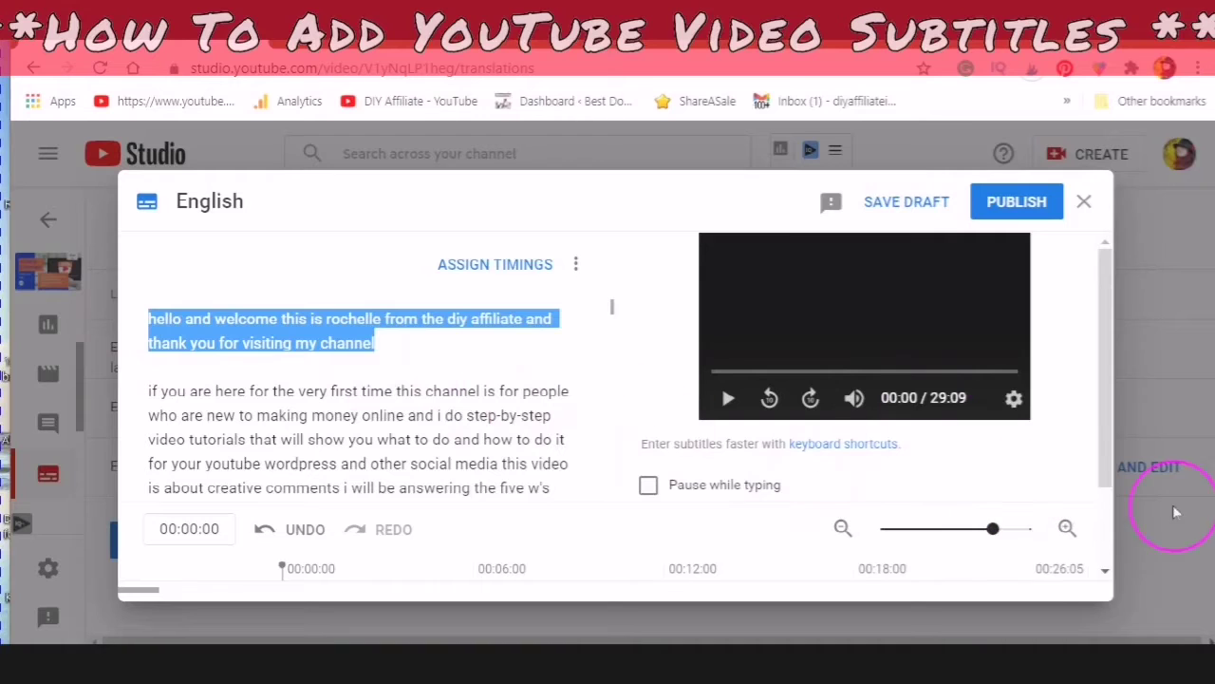
left_click(1103, 575)
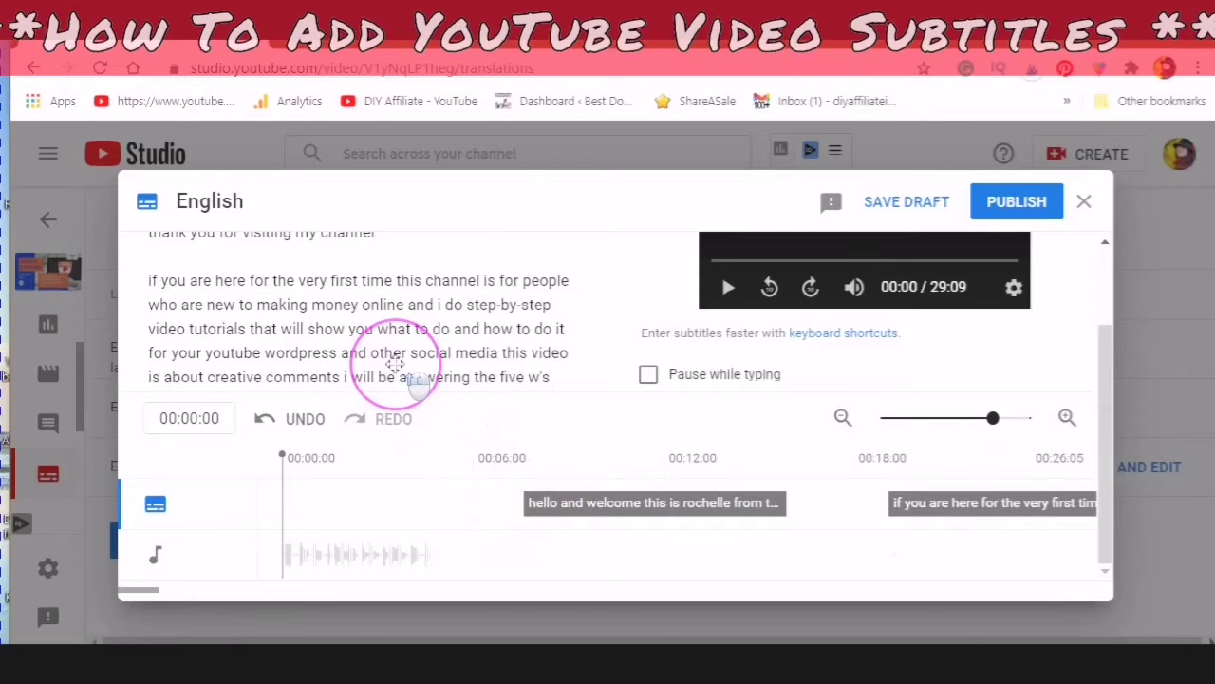
scroll(399, 370, "up", 1)
scroll(202, 302, "down", 1)
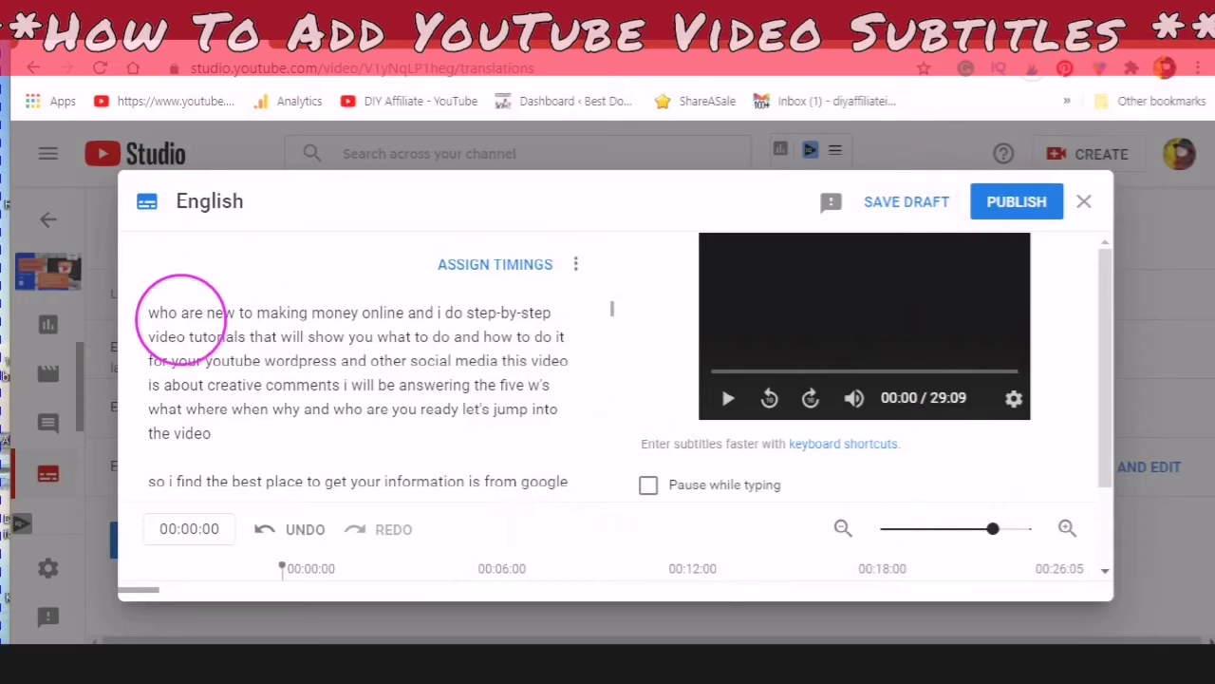
scroll(195, 307, "up", 1)
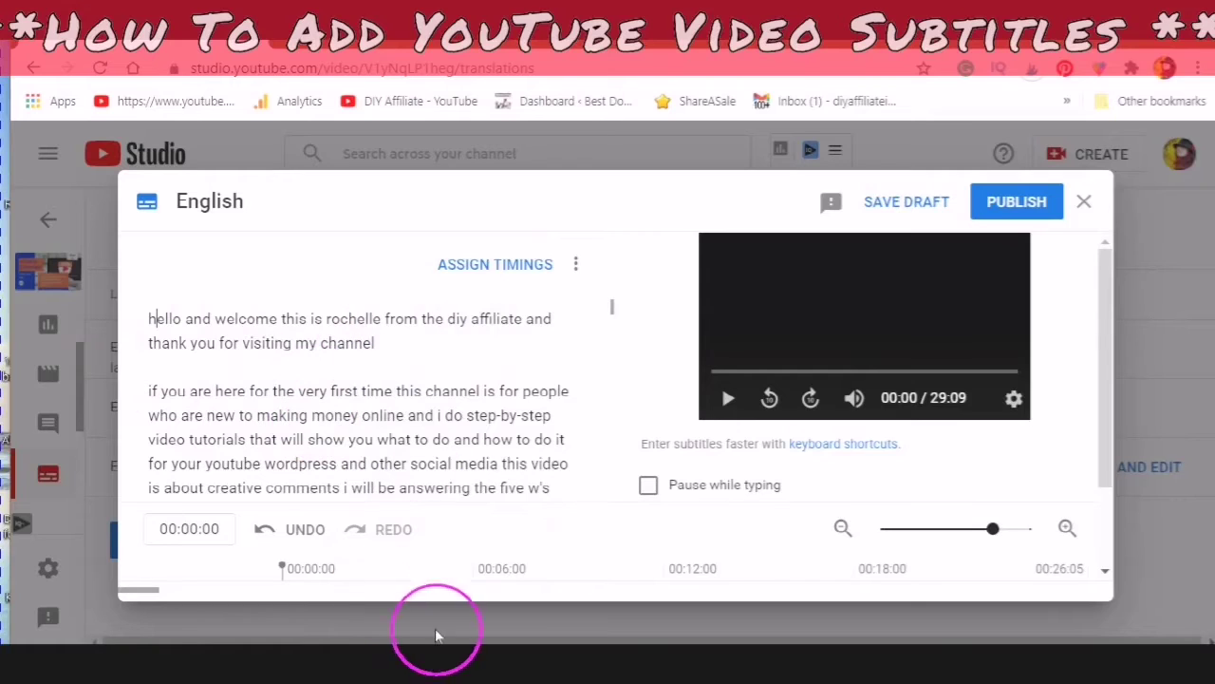
scroll(358, 409, "down", 1)
scroll(358, 408, "down", 2)
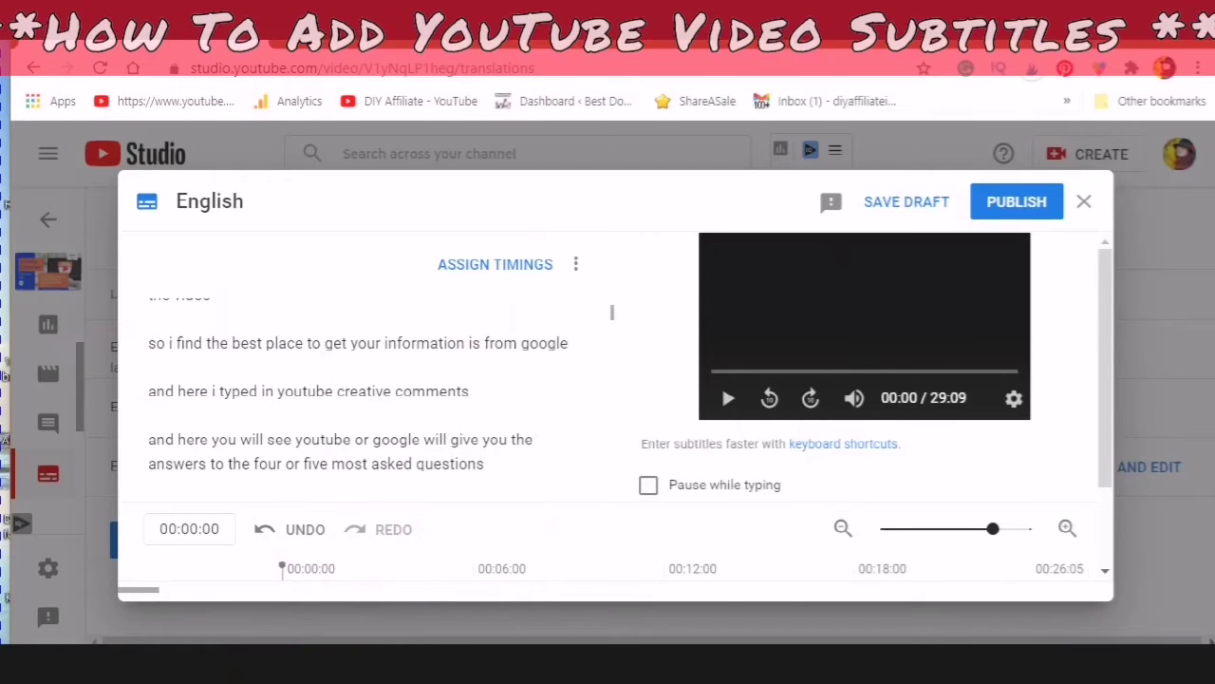
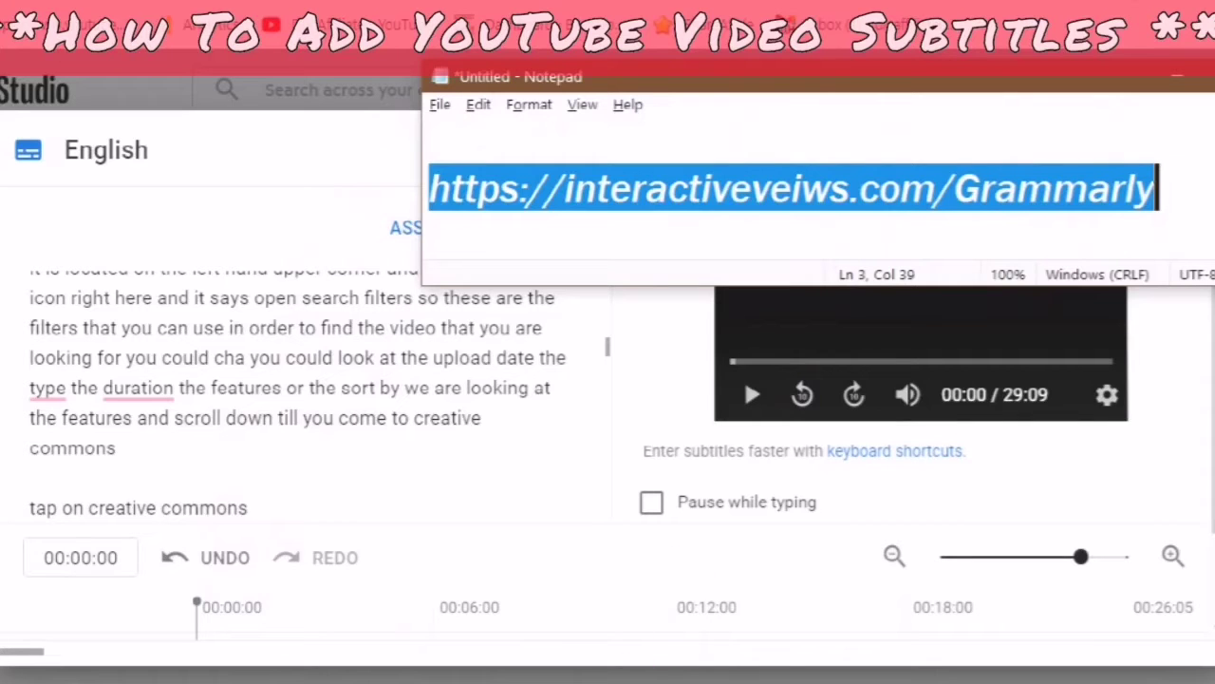
Switch to the browser window with the Grammarly Keyboard page on Google Play and examine its screenshots and description.
left_click(612, 680)
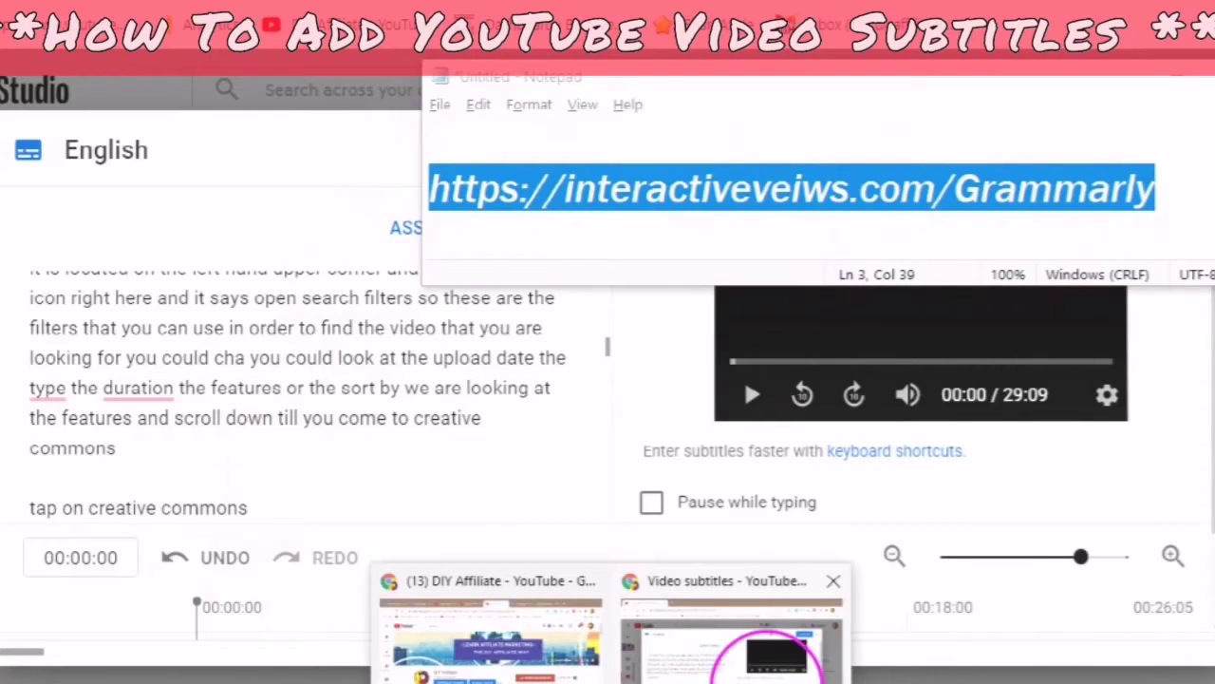
left_click(532, 665)
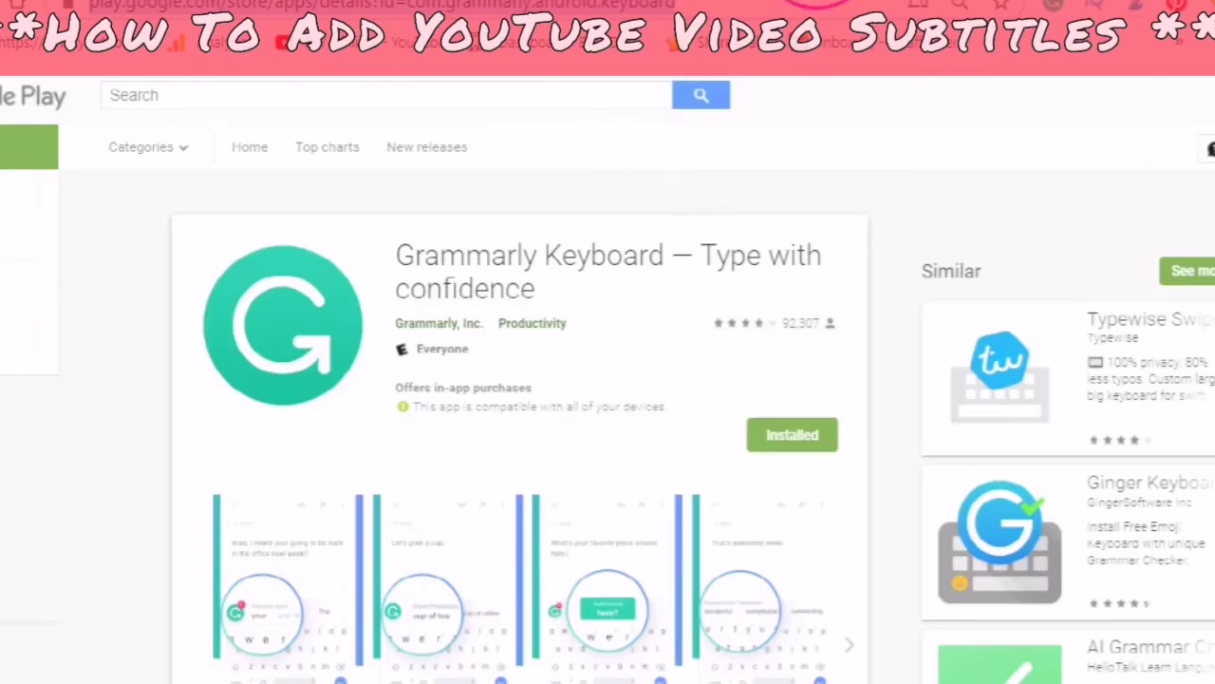
left_click(648, 176)
scroll(598, 313, "down", 3)
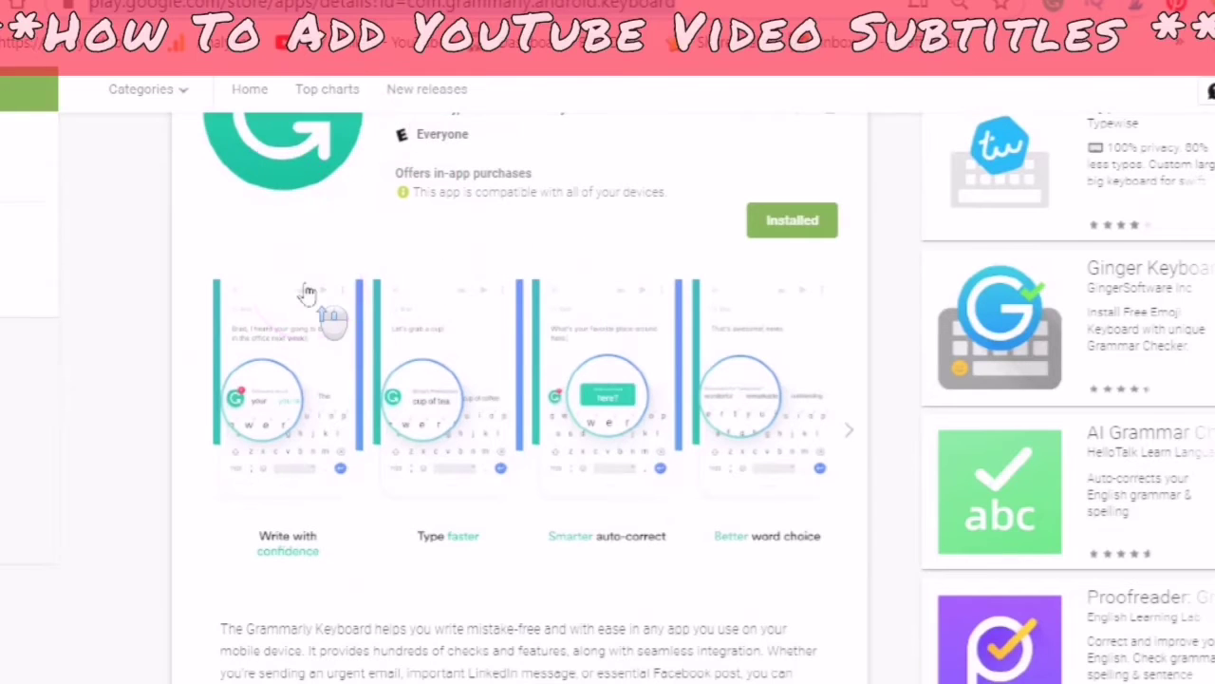
scroll(328, 307, "up", 2)
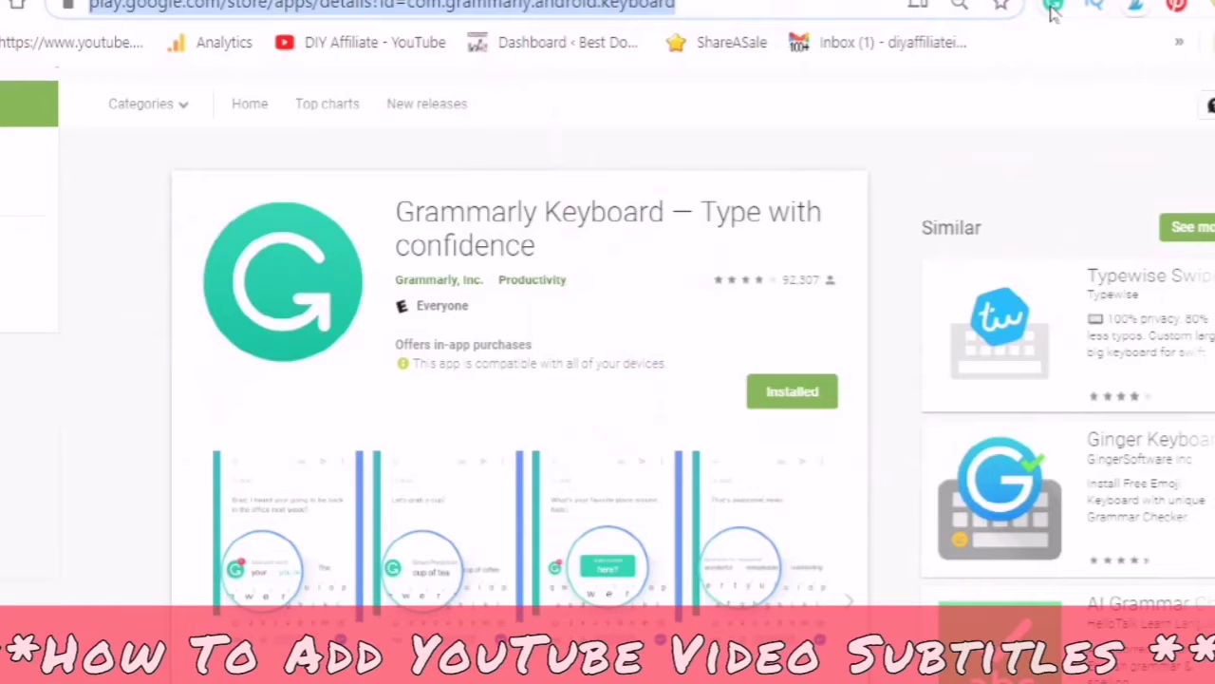
scroll(611, 314, "down", 1)
scroll(611, 314, "down", 2)
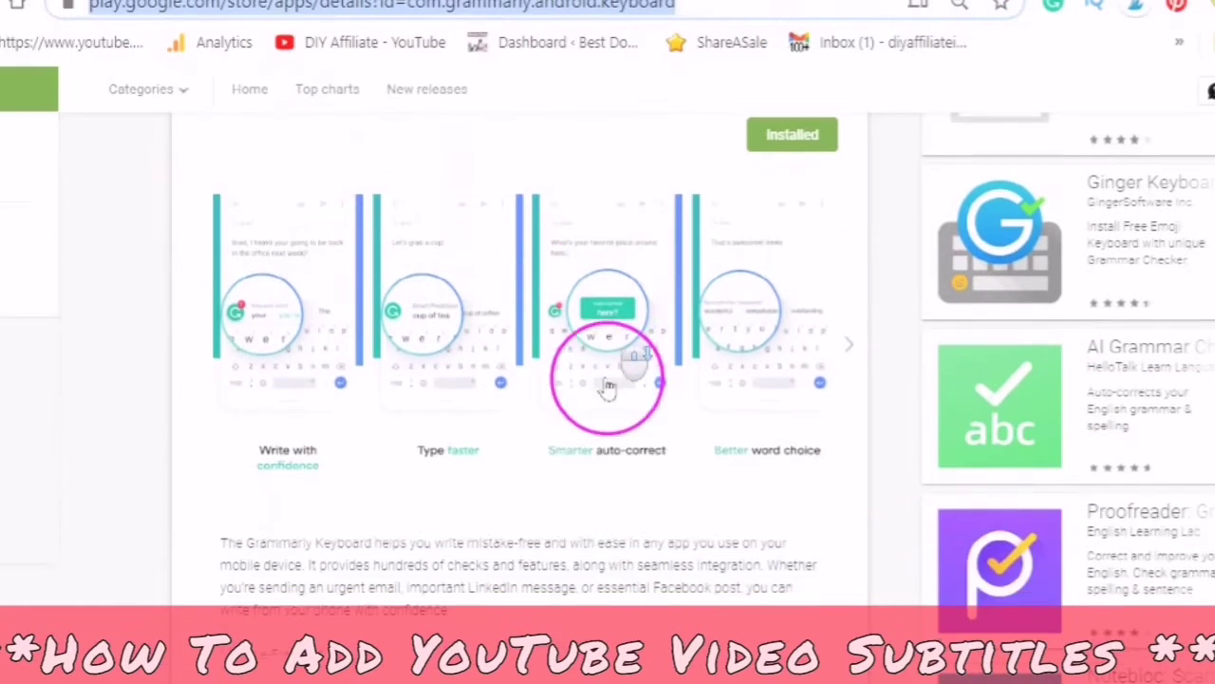
scroll(608, 437, "up", 4)
scroll(612, 446, "down", 2)
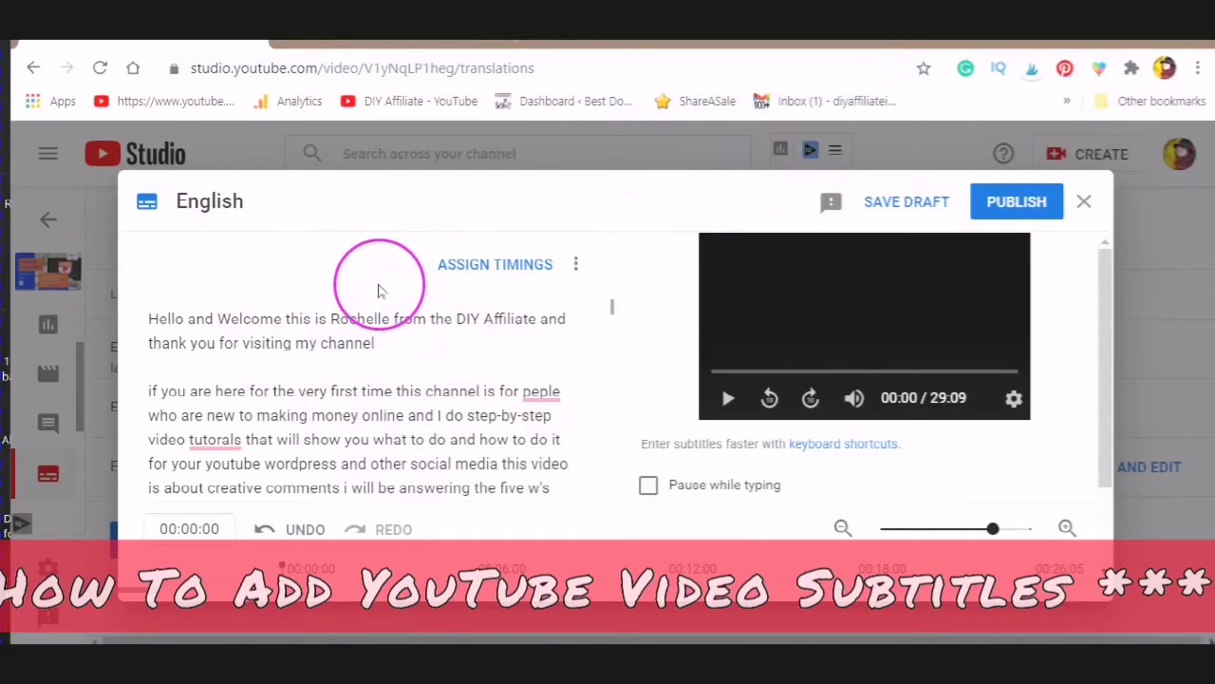
Correct the misspelled word "peple" in the second caption to Grammarly's suggestion "people".
left_click(157, 320)
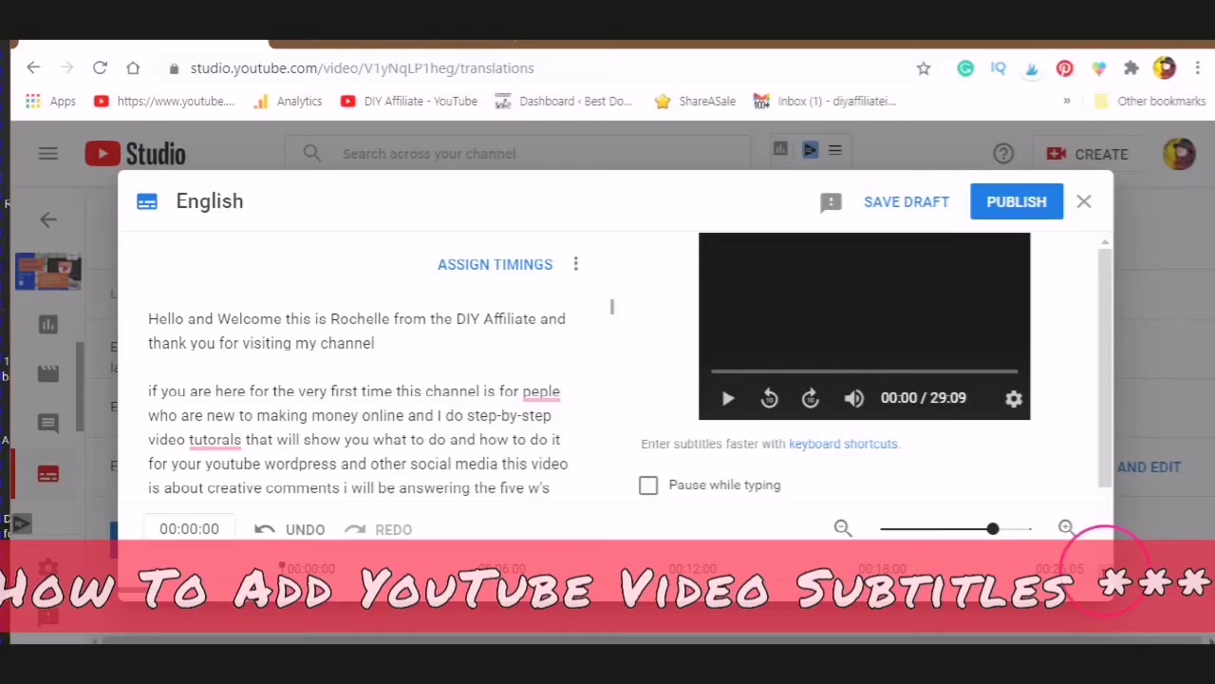
scroll(1104, 568, "down", 2)
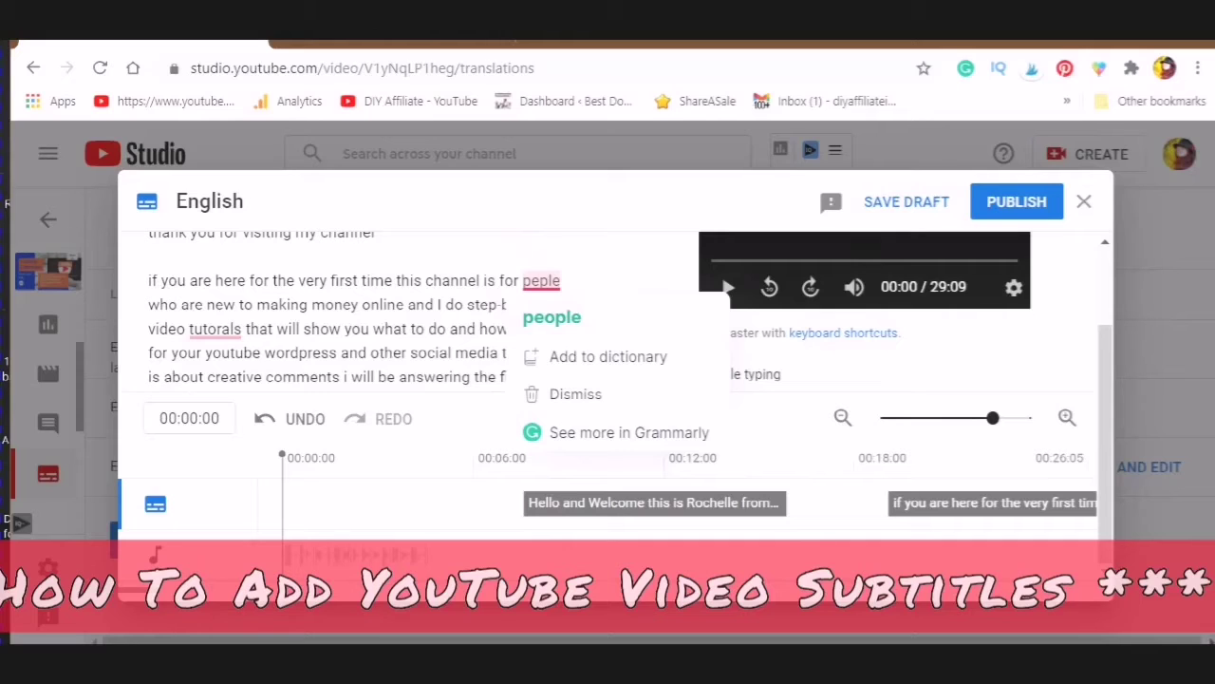
left_click(535, 332)
left_click(535, 332)
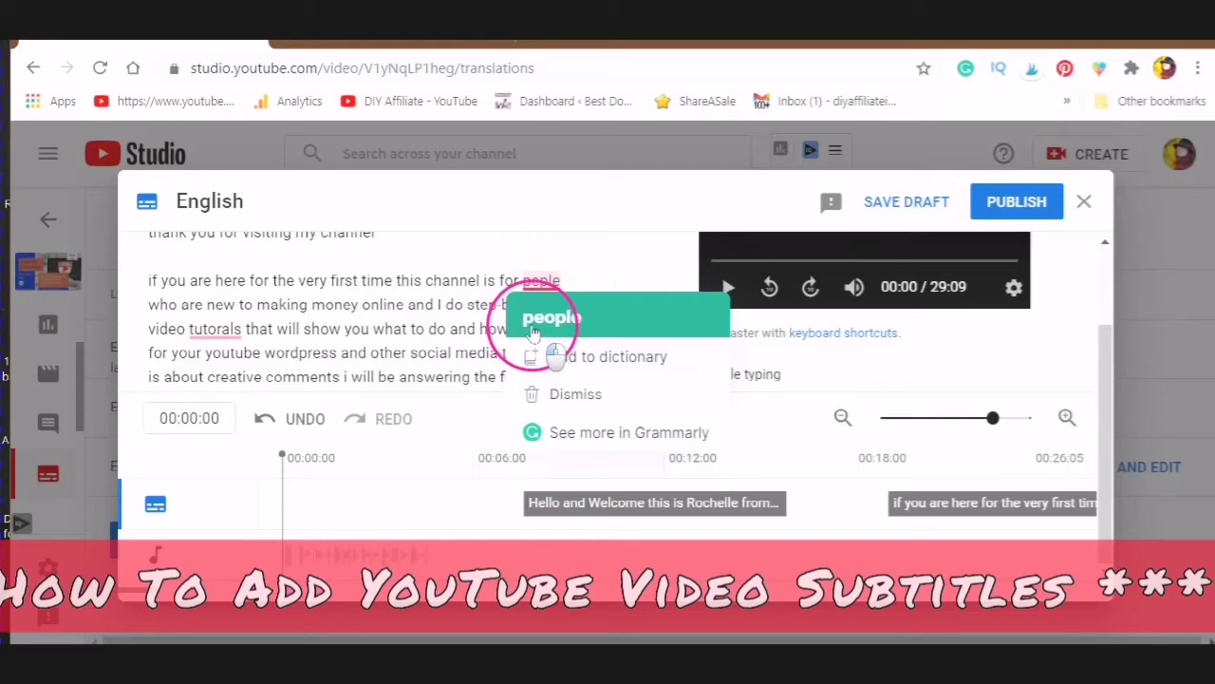
left_click(534, 333)
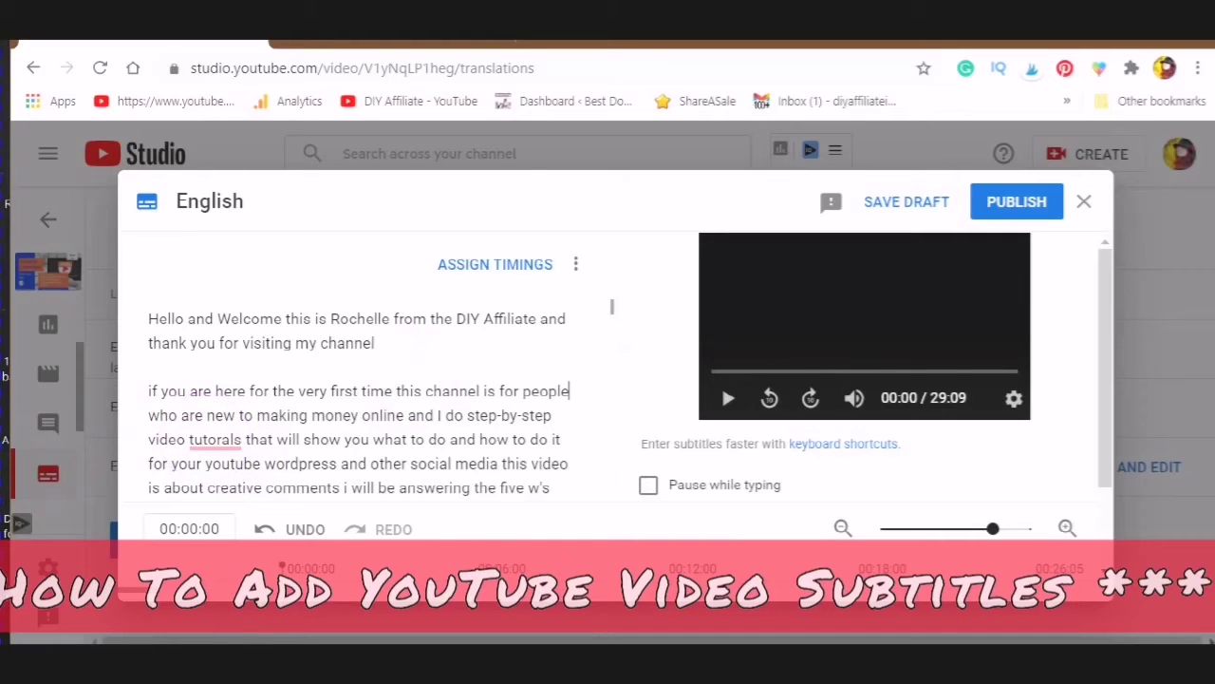
Correct the misspelled word "tutorals" in the second caption to Grammarly's suggestion "tutorials".
scroll(360, 403, "down", 2)
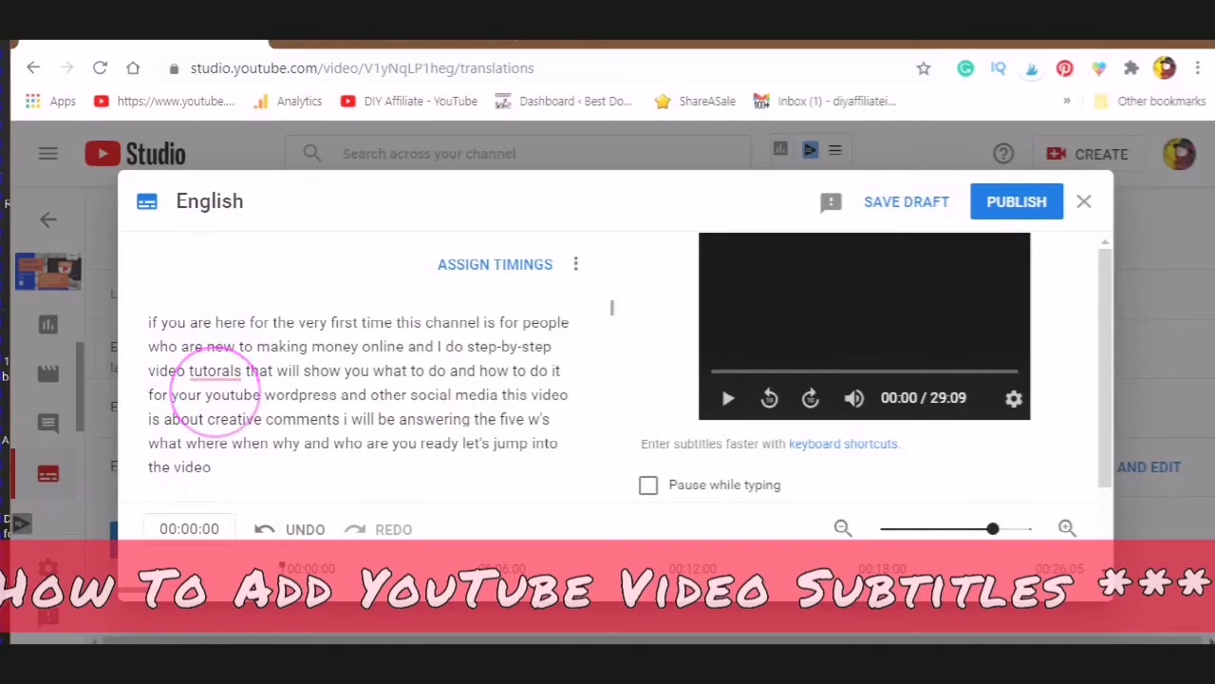
left_click(214, 370)
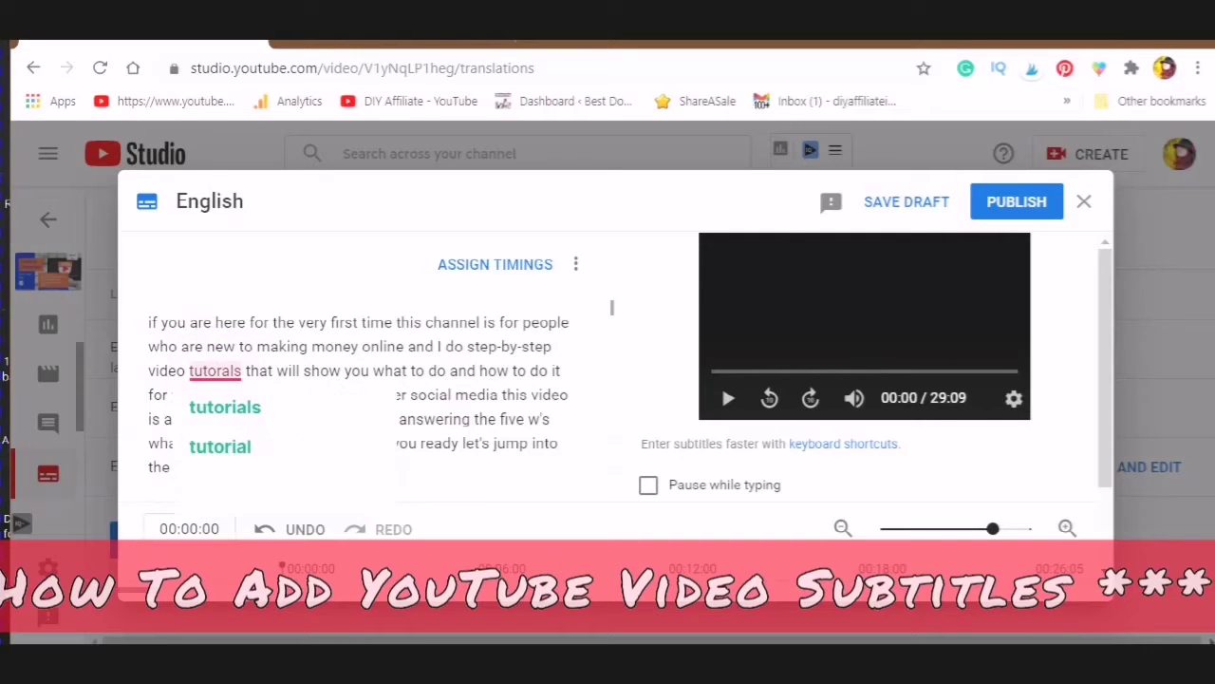
left_click(224, 407)
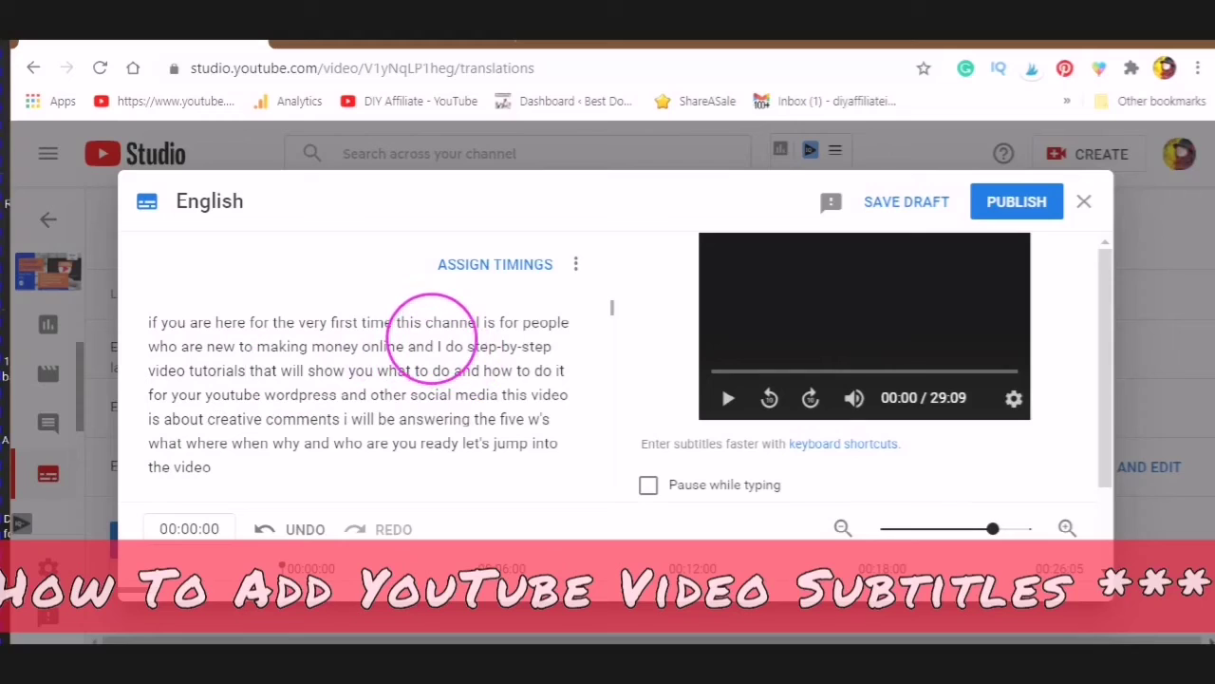
Change the word "and" to "are" before "I do step-by-step" in the second caption.
left_click(433, 346)
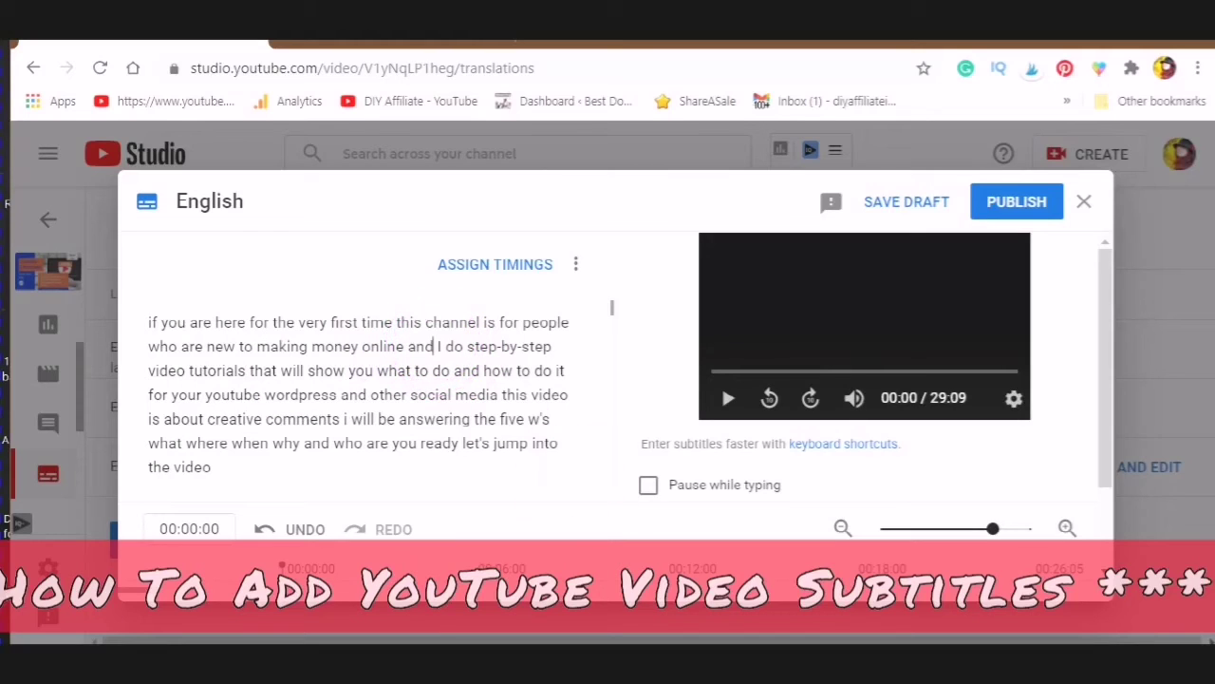
key("BackSpace")
key("BackSpace")
type("re")
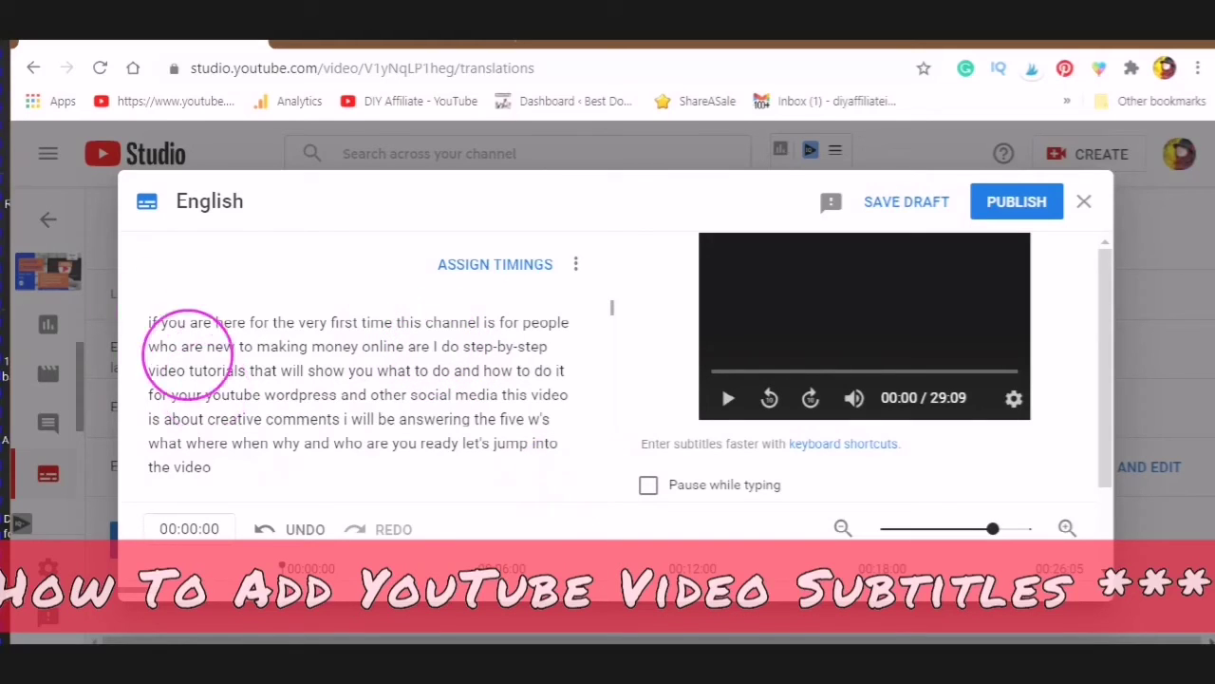
Review the subtitle text from the opening greeting through the captions explaining standard and Creative Commons licenses.
scroll(194, 385, "up", 1)
scroll(194, 388, "up", 2)
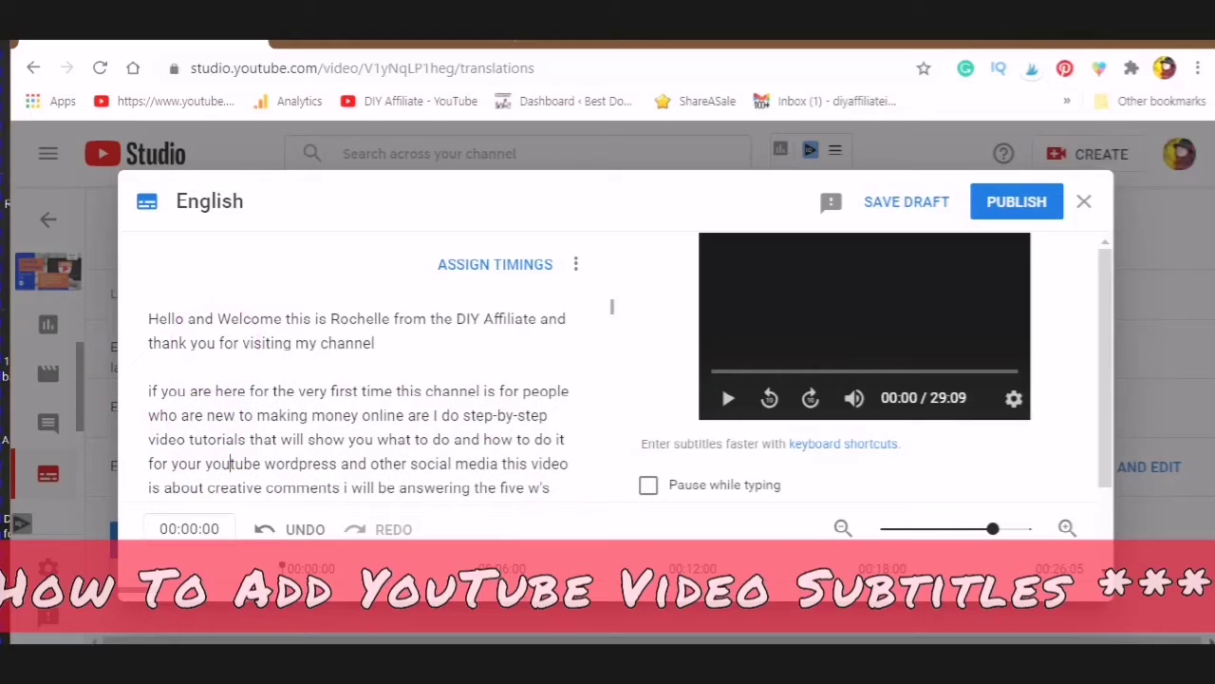
scroll(195, 361, "down", 7)
scroll(214, 385, "up", 6)
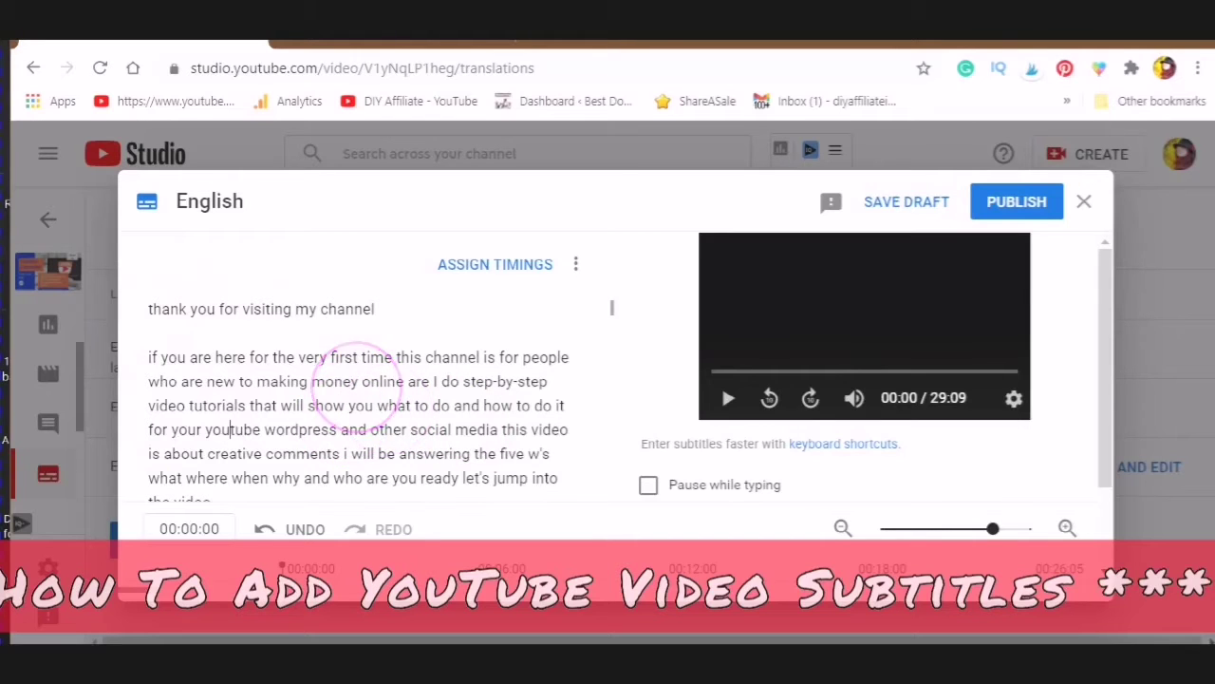
scroll(353, 390, "down", 3)
scroll(384, 420, "down", 2)
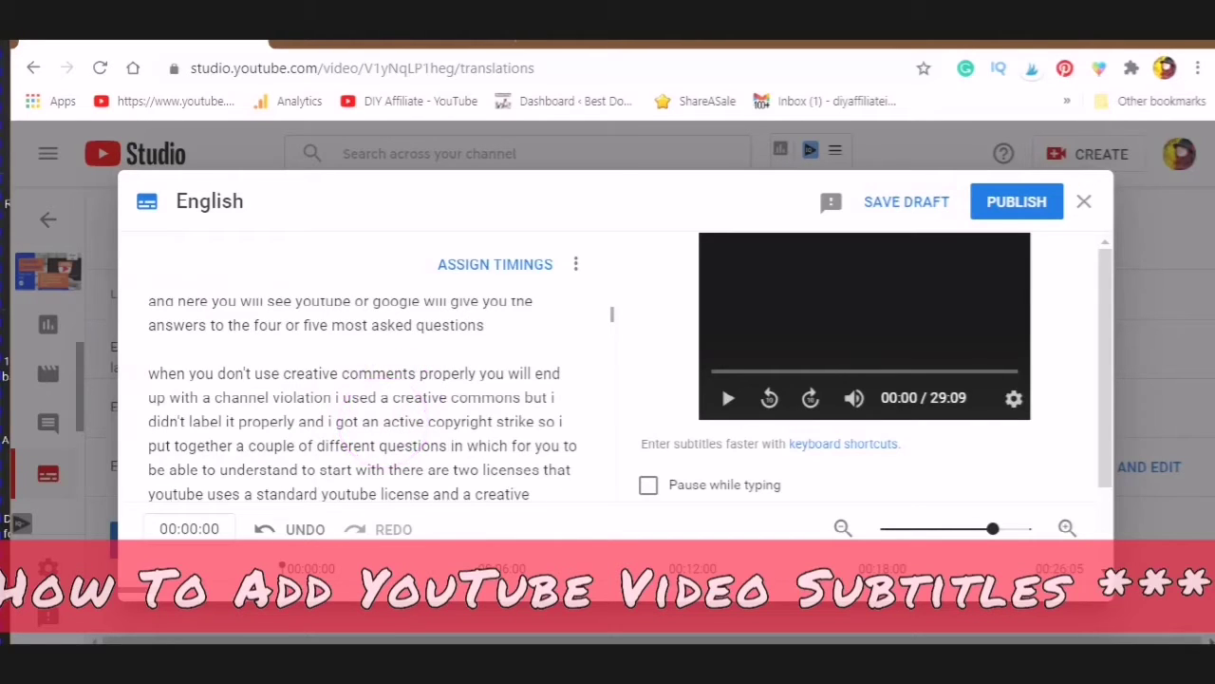
scroll(364, 397, "down", 6)
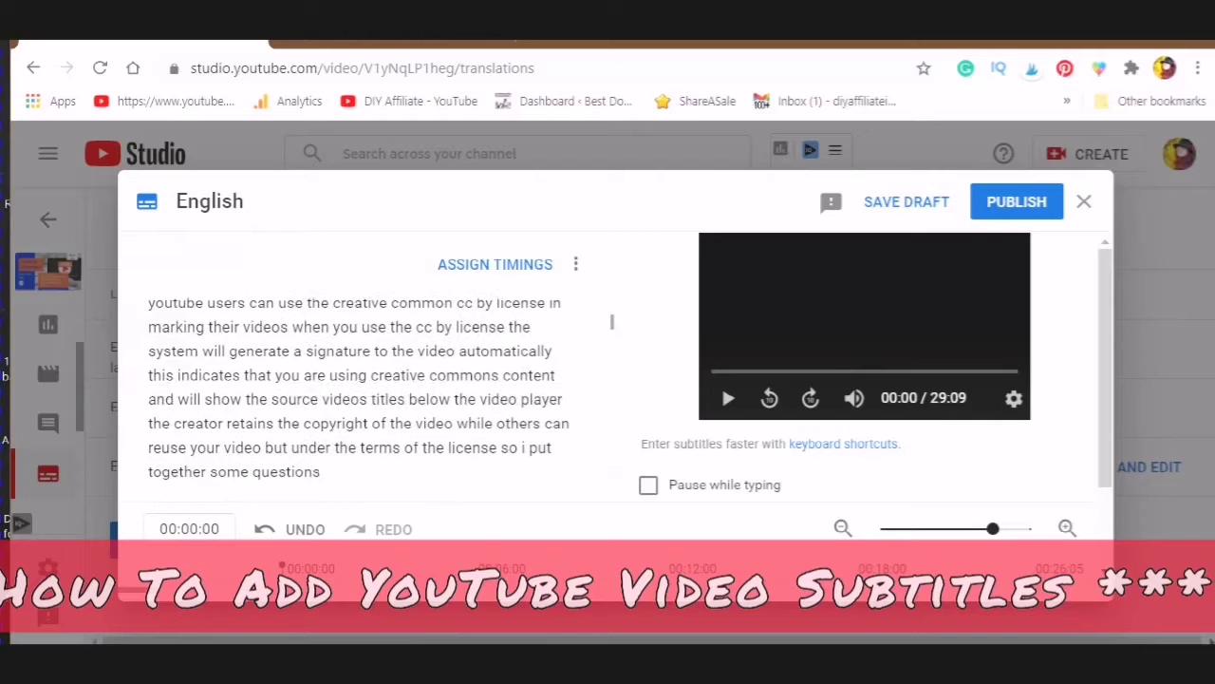
scroll(612, 323, "down", 6)
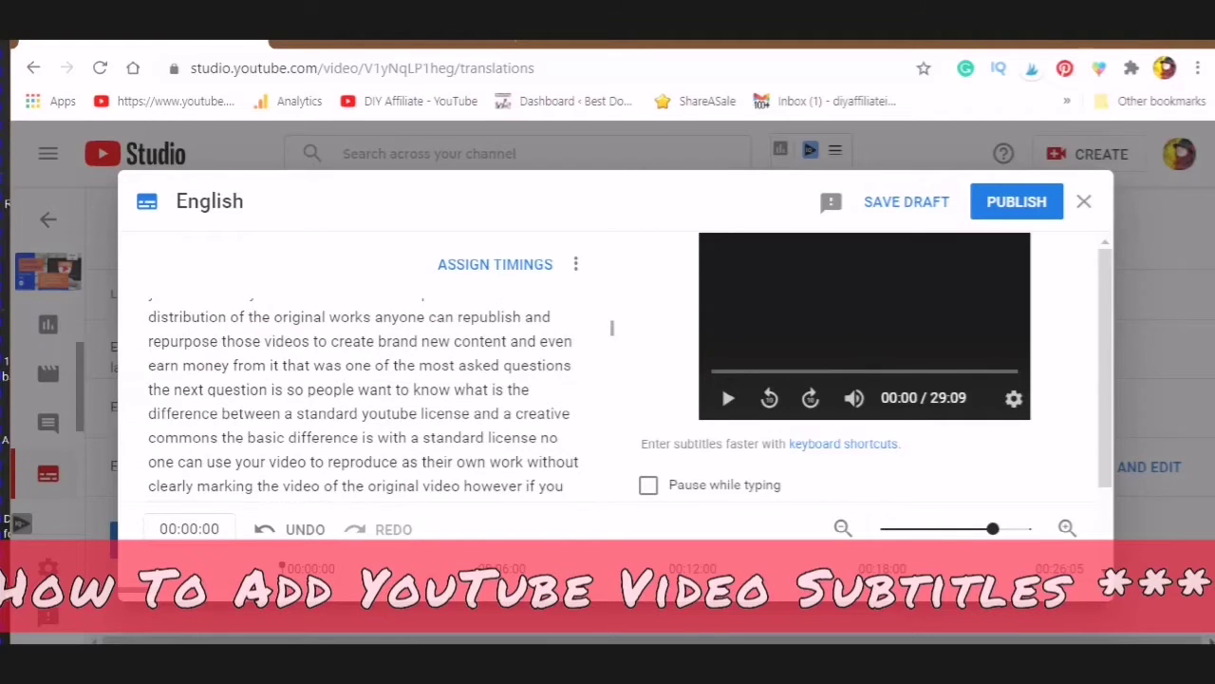
scroll(612, 327, "down", 6)
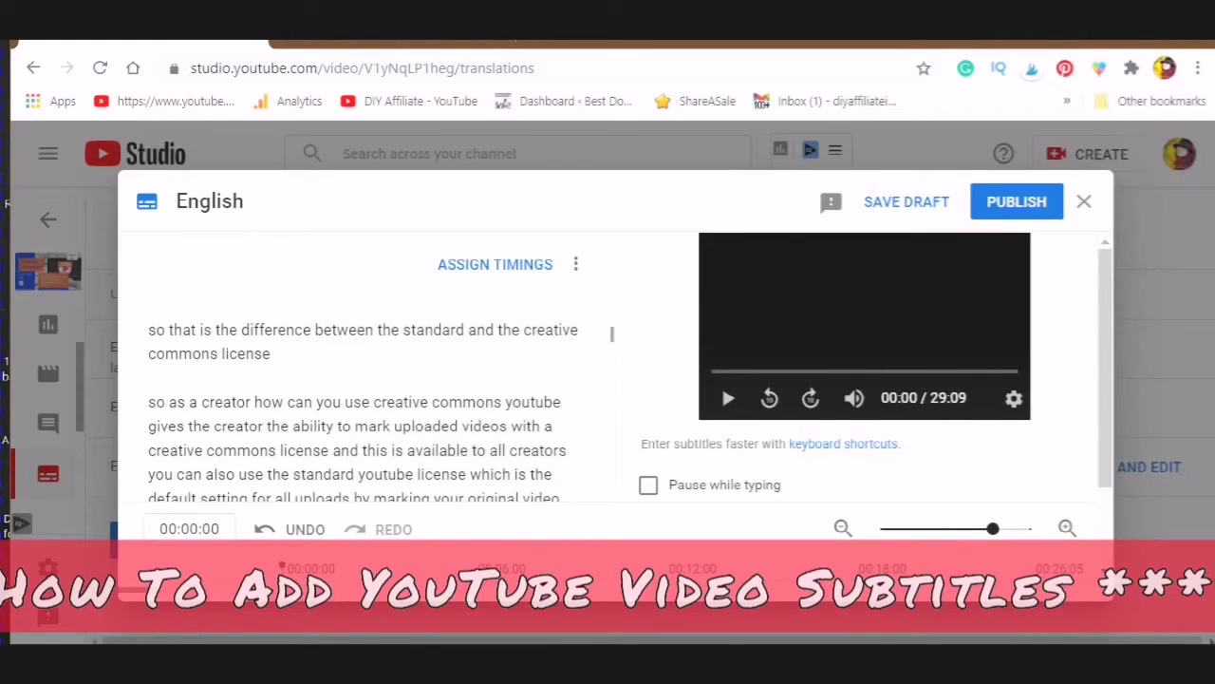
Add the flagged word "Raxc" after "so that explanation" to the Grammarly dictionary.
scroll(364, 403, "down", 3)
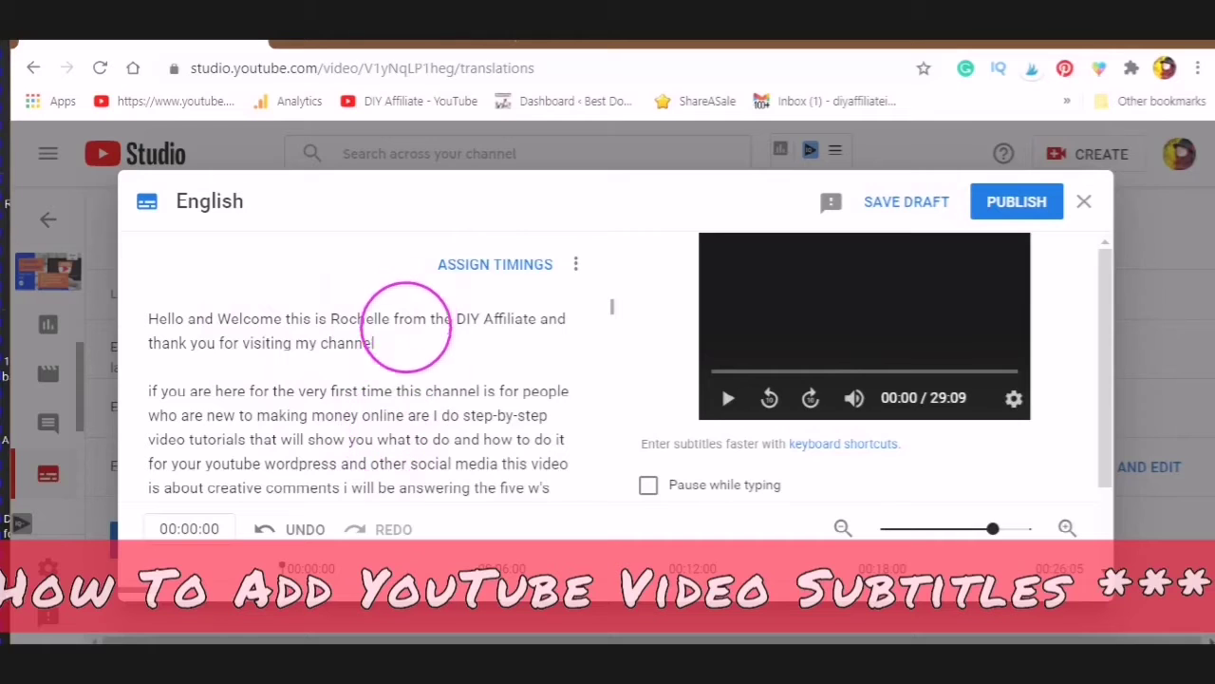
scroll(407, 389, "down", 10)
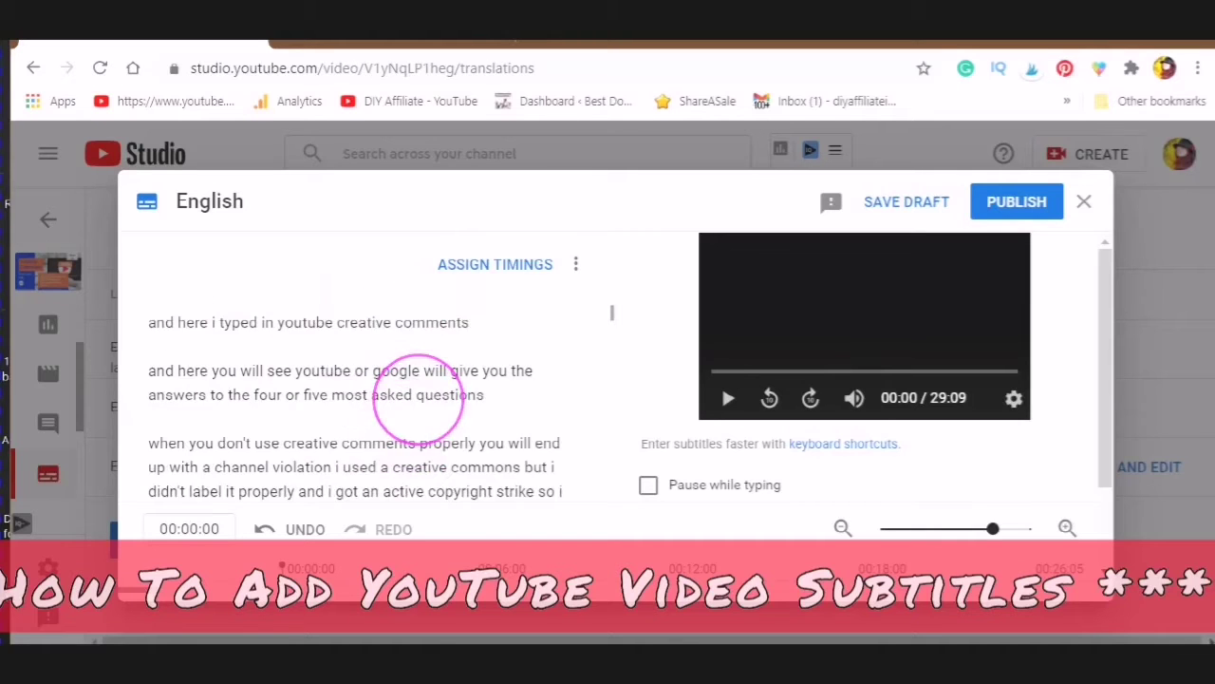
scroll(411, 352, "down", 5)
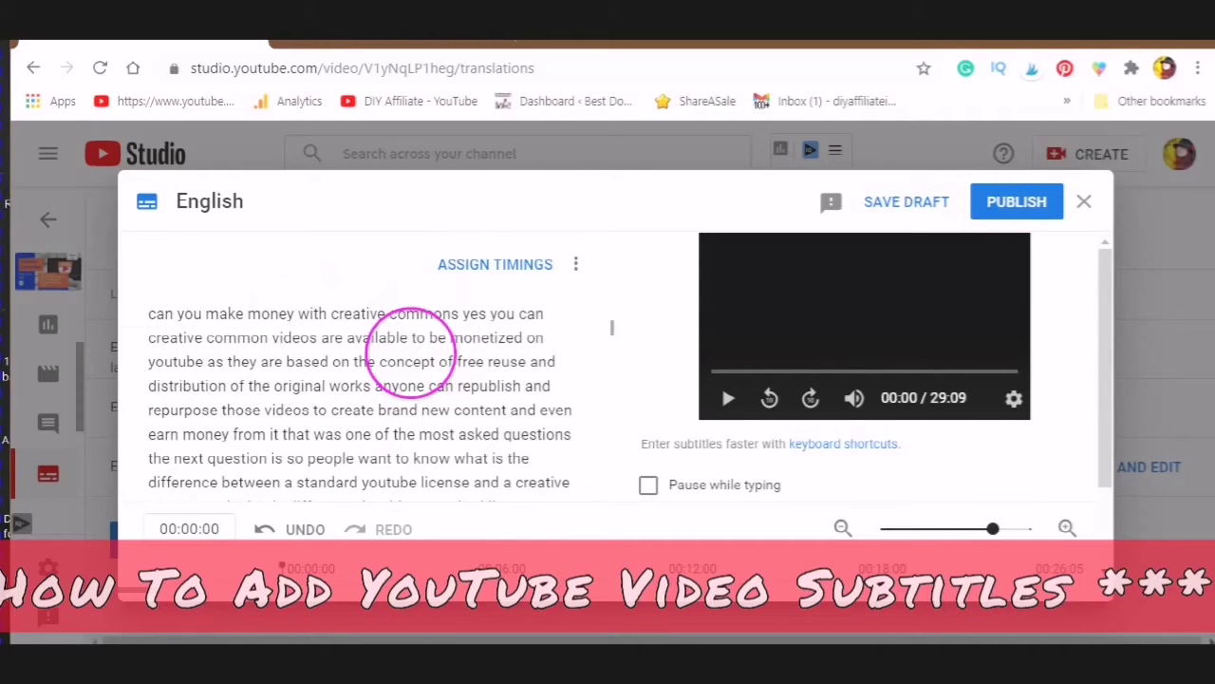
scroll(423, 347, "down", 4)
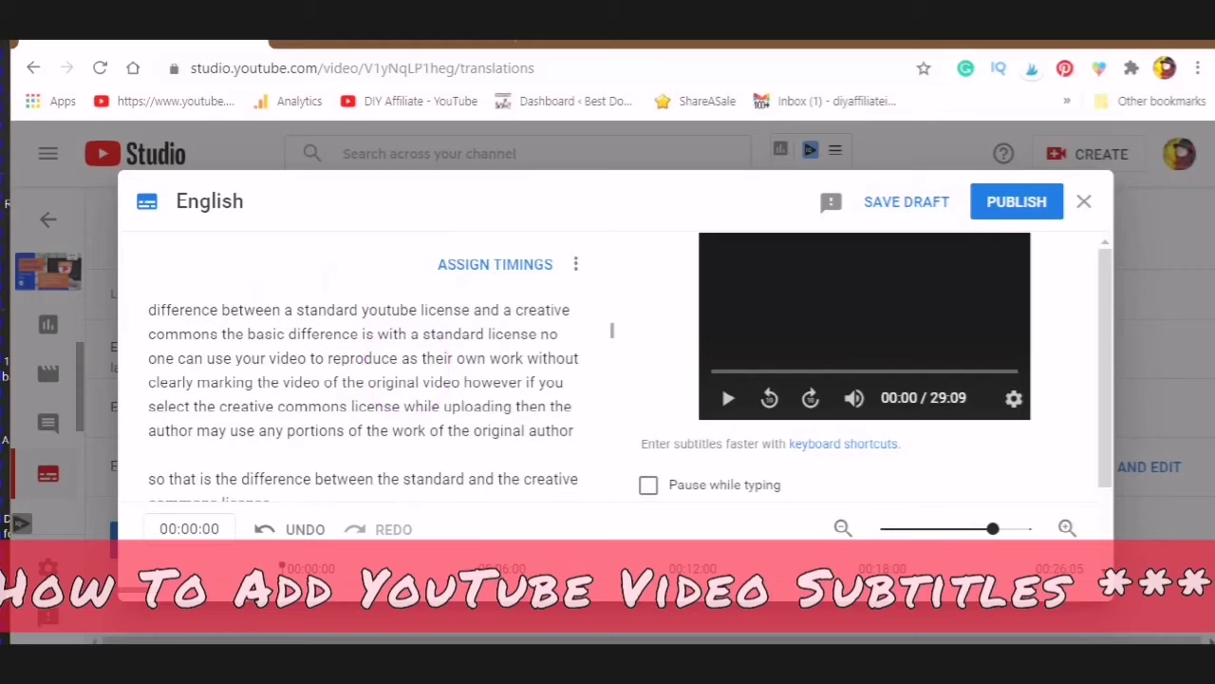
scroll(418, 399, "down", 2)
scroll(418, 398, "down", 4)
scroll(417, 398, "up", 2)
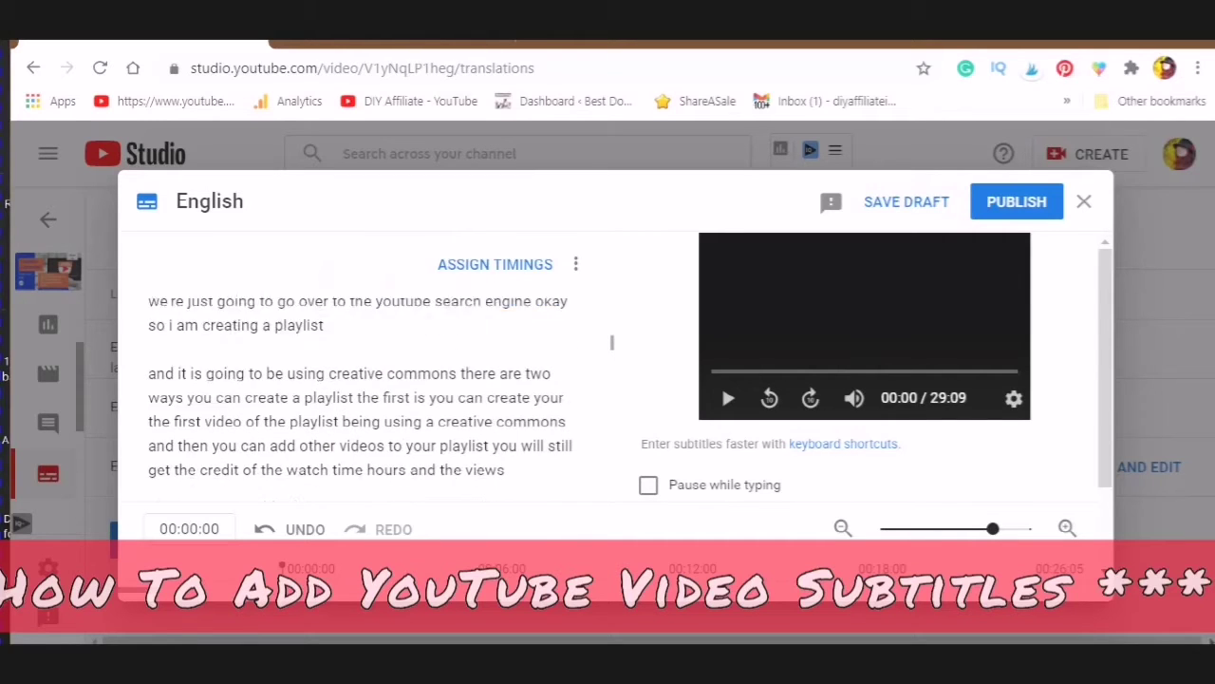
scroll(361, 388, "up", 2)
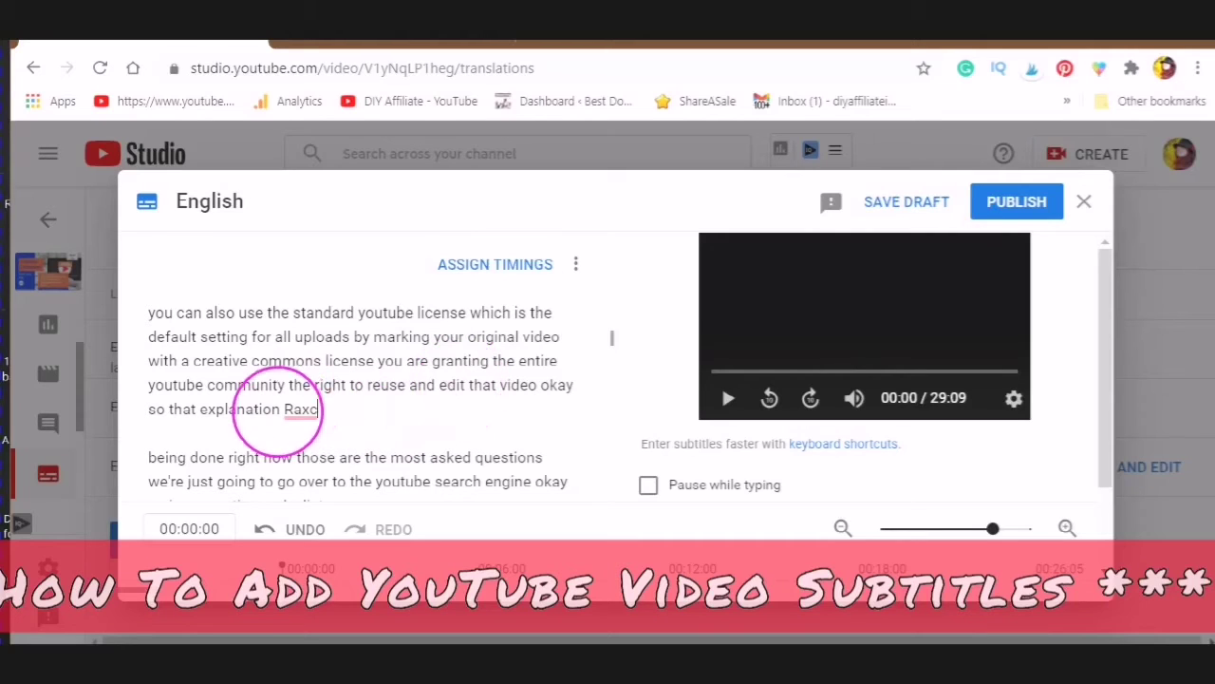
left_click(296, 409)
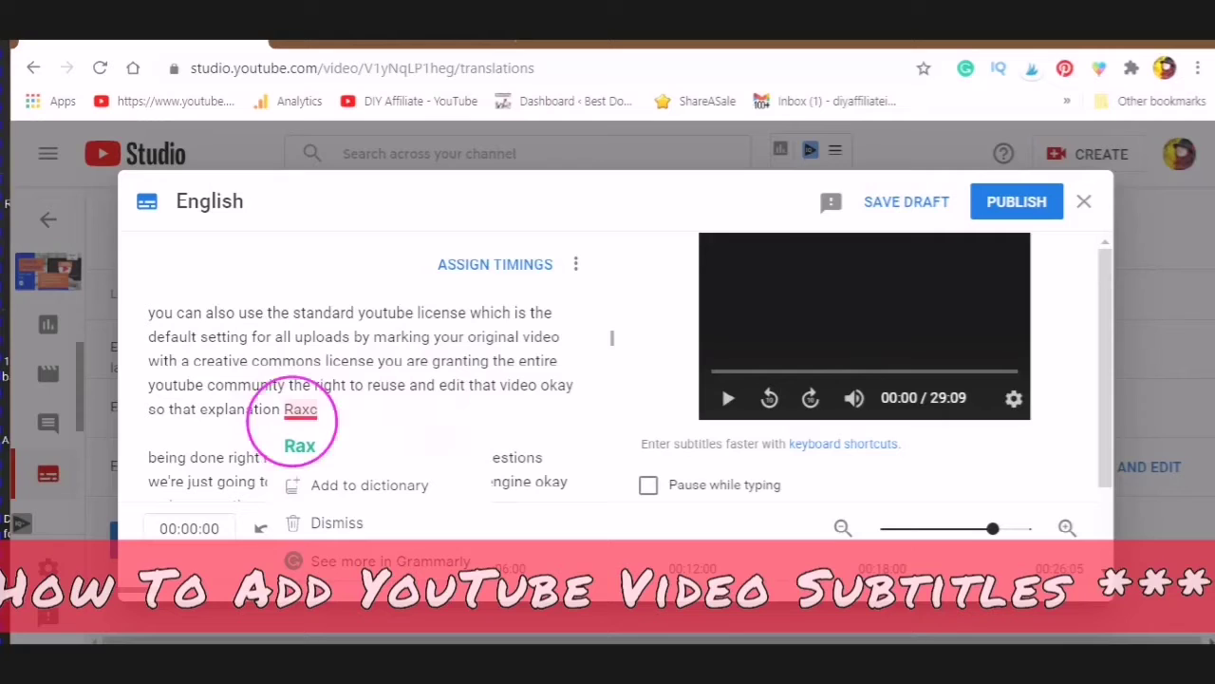
left_click(306, 496)
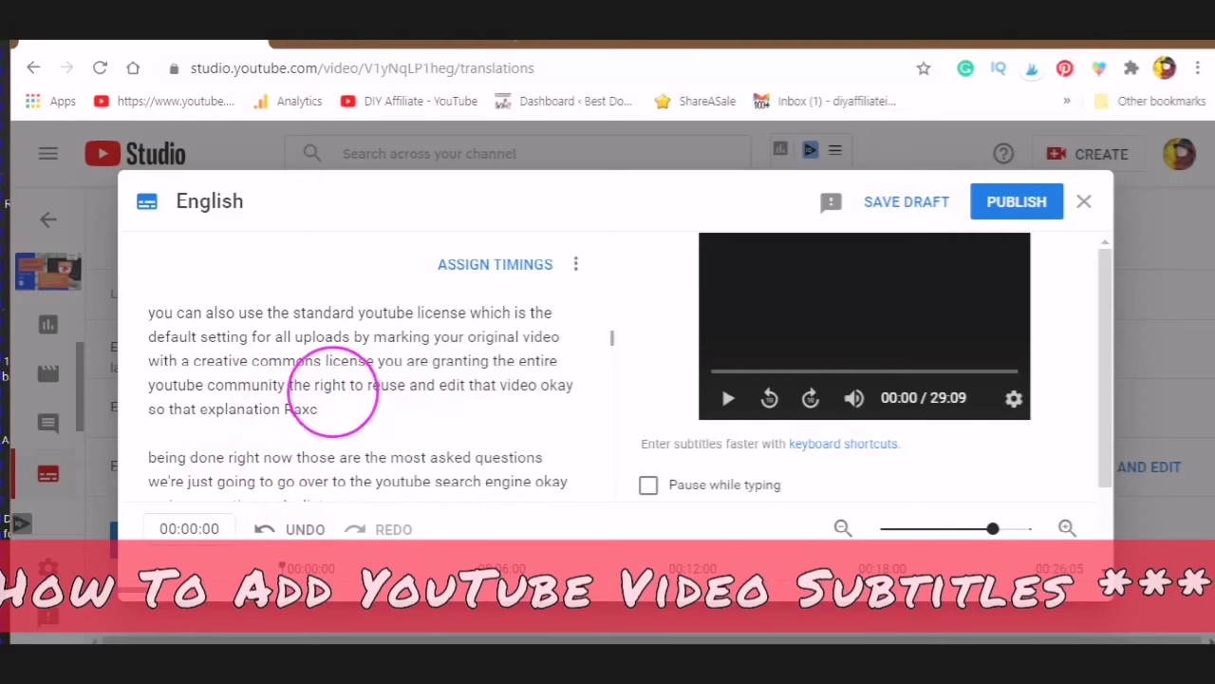
Review the captions covering license differences, video uploading, TASL attribution, category and visibility settings, and the channel shout-out.
scroll(398, 412, "down", 2)
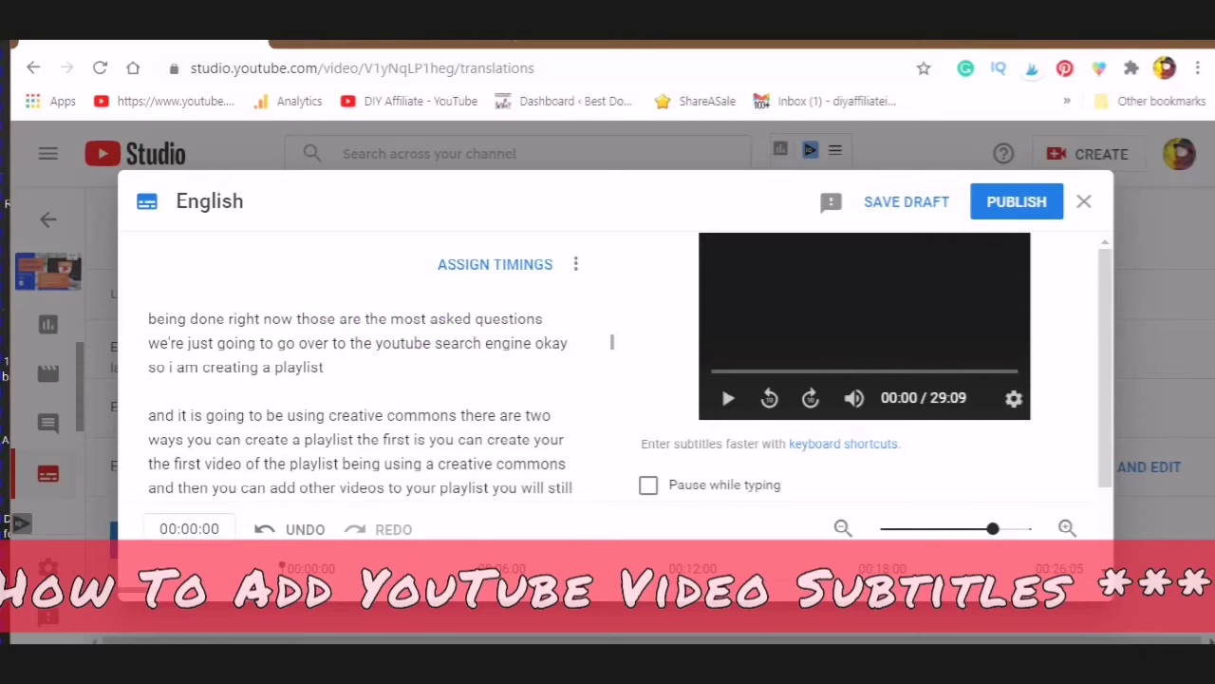
scroll(361, 399, "up", 5)
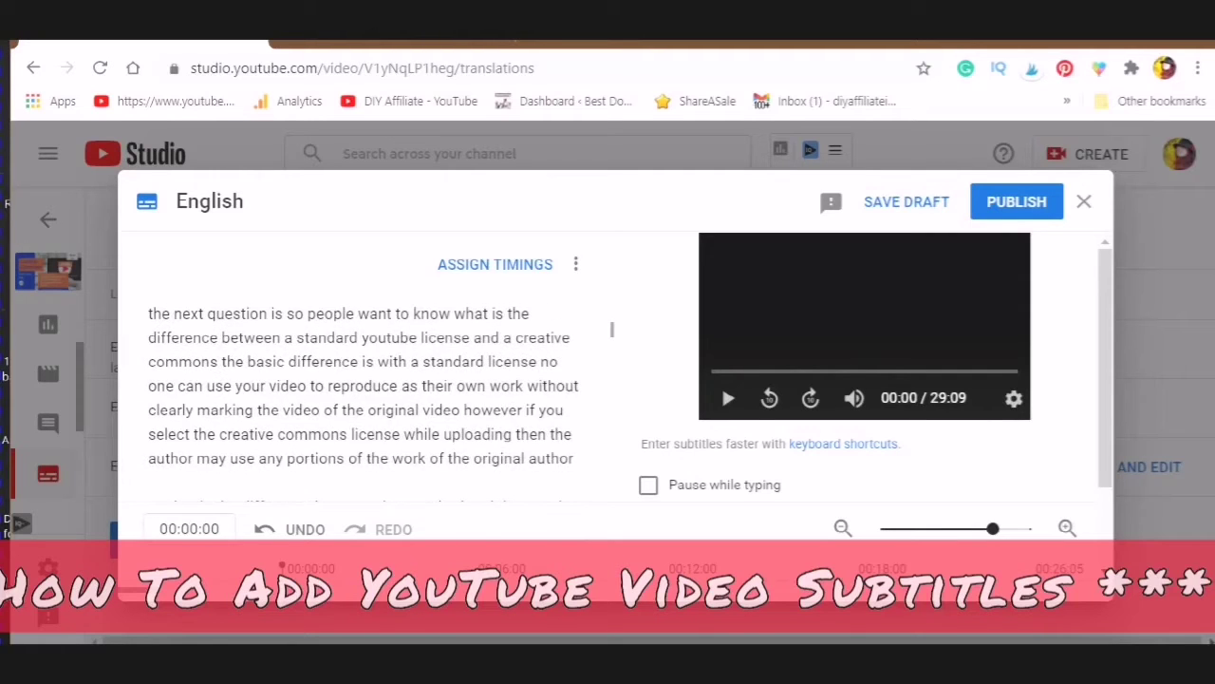
scroll(363, 399, "up", 10)
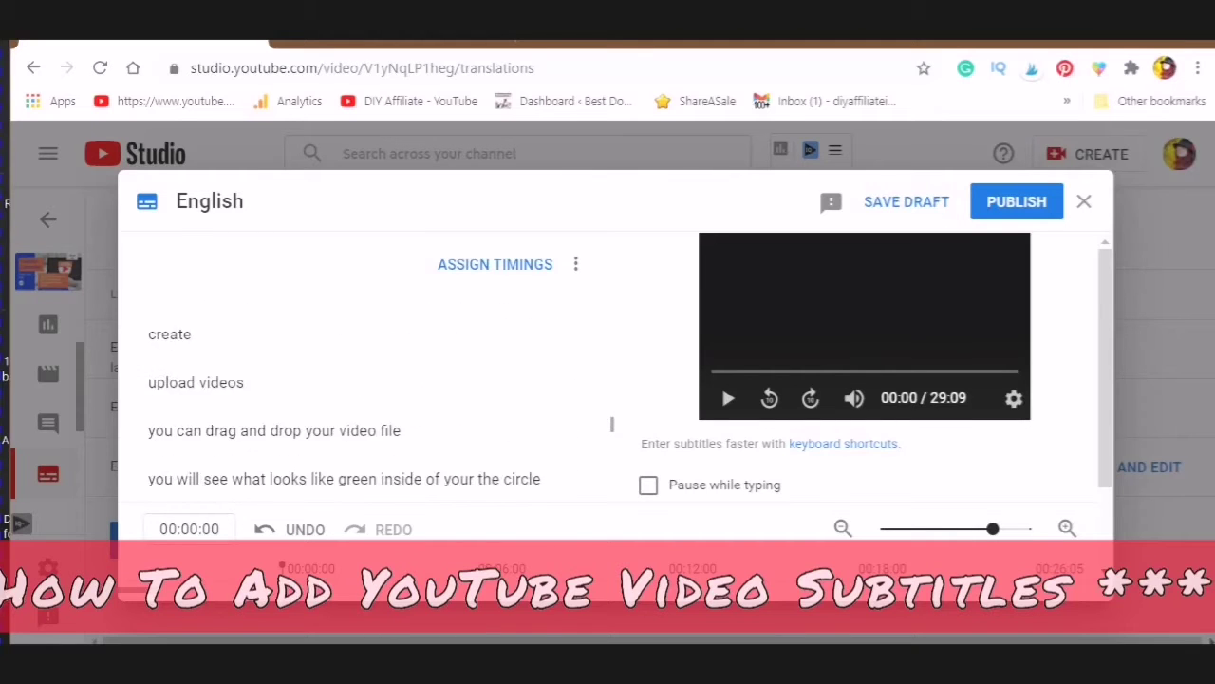
scroll(611, 438, "up", 1)
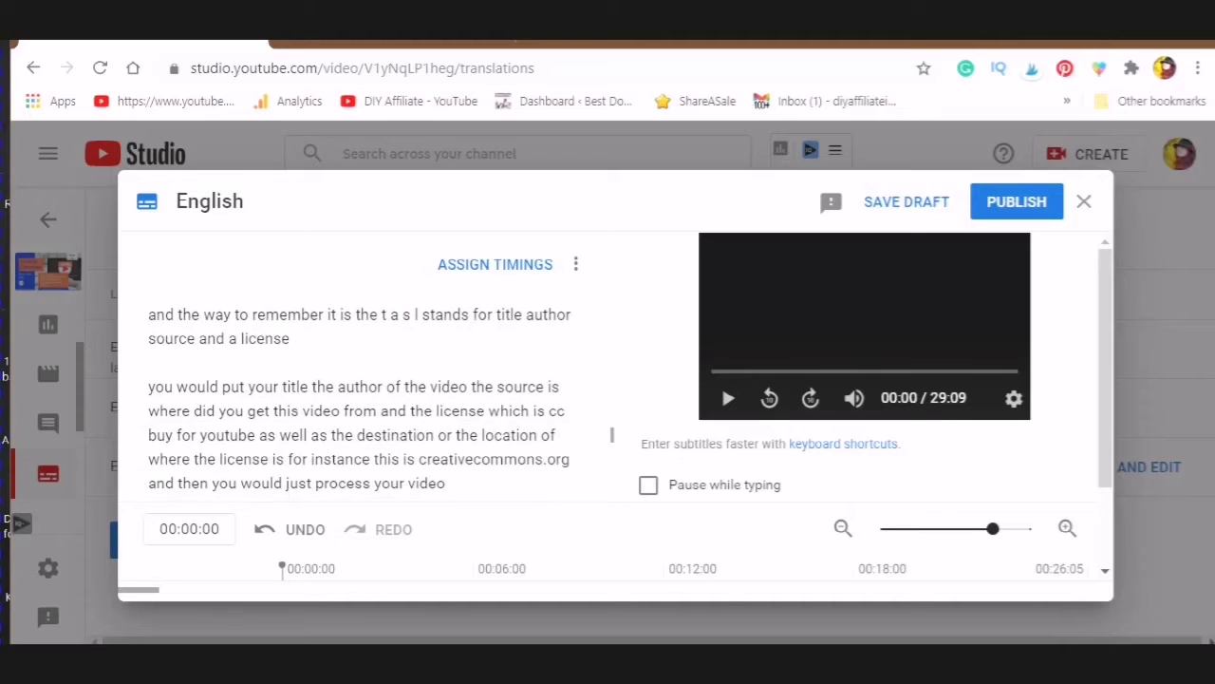
scroll(612, 448, "down", 10)
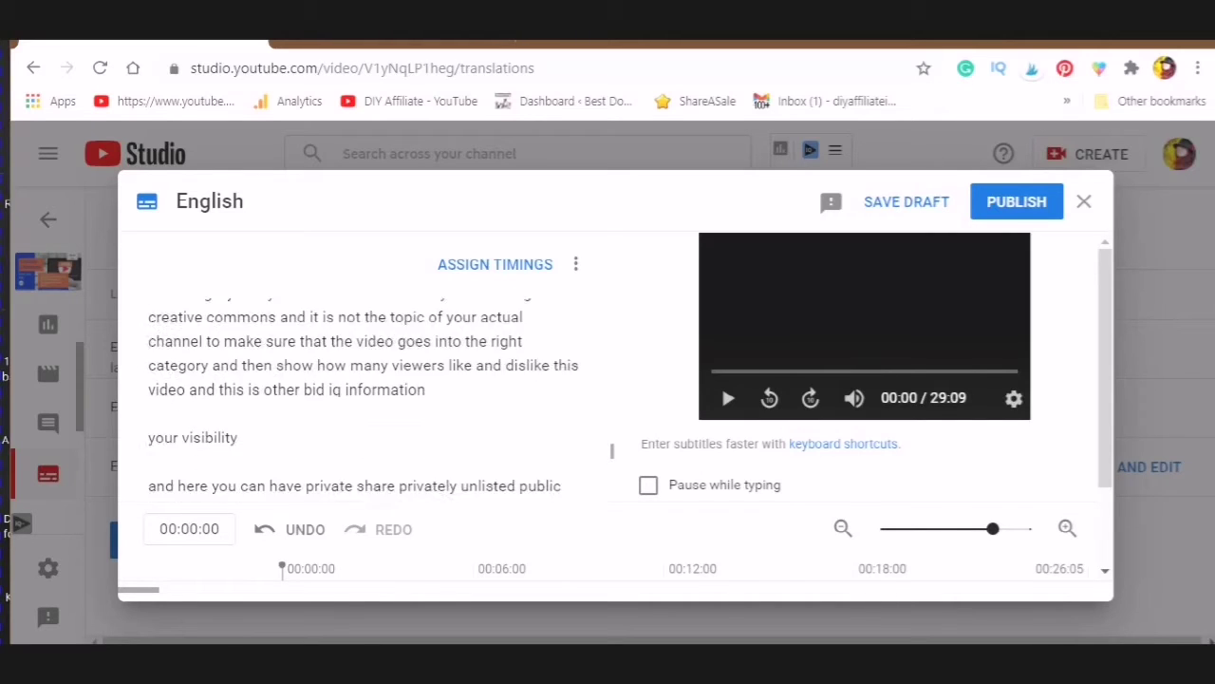
scroll(612, 461, "down", 10)
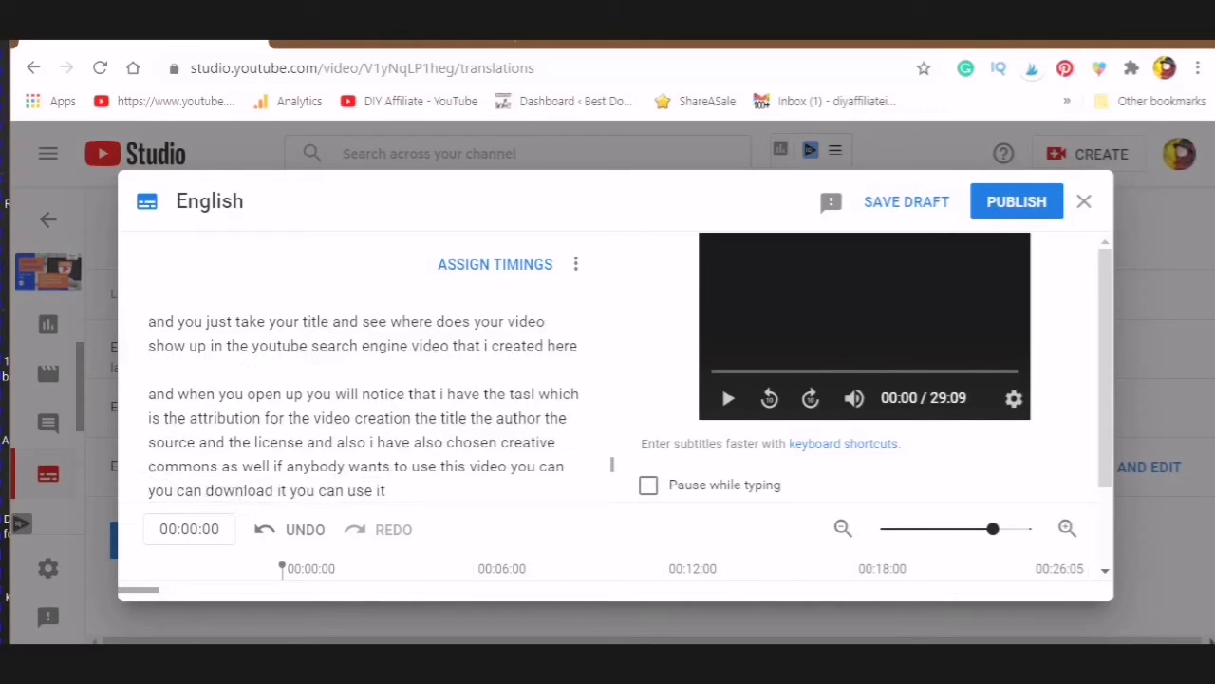
scroll(612, 474, "down", 10)
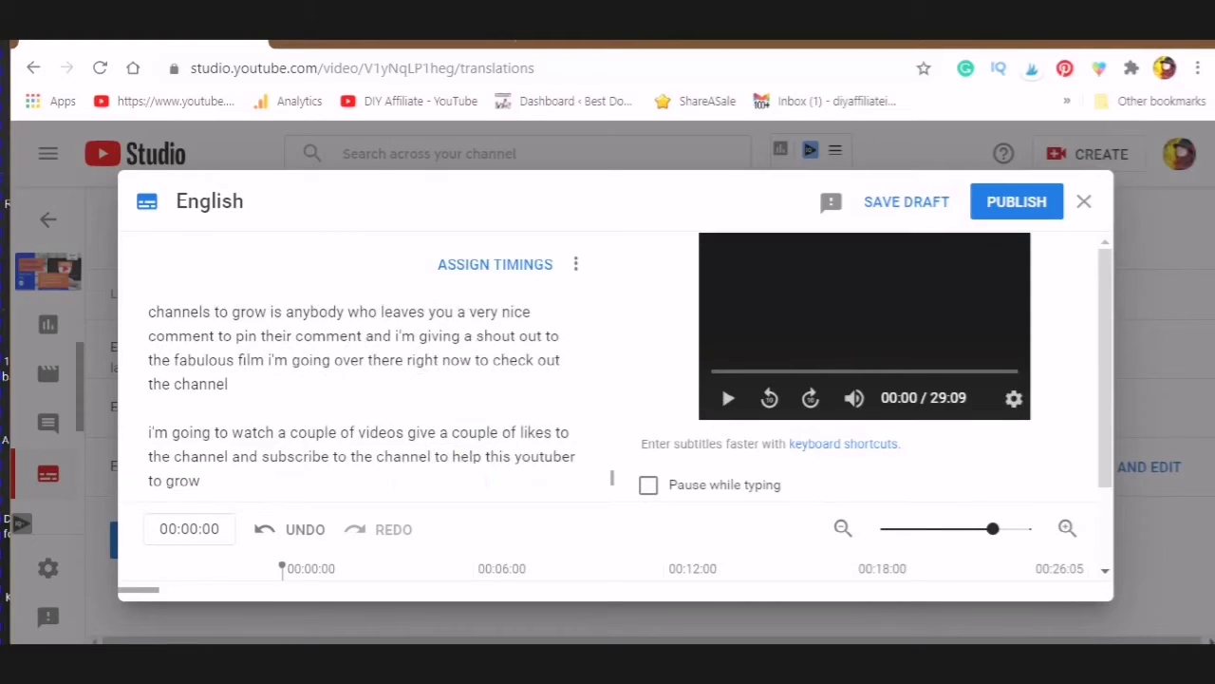
scroll(612, 485, "down", 5)
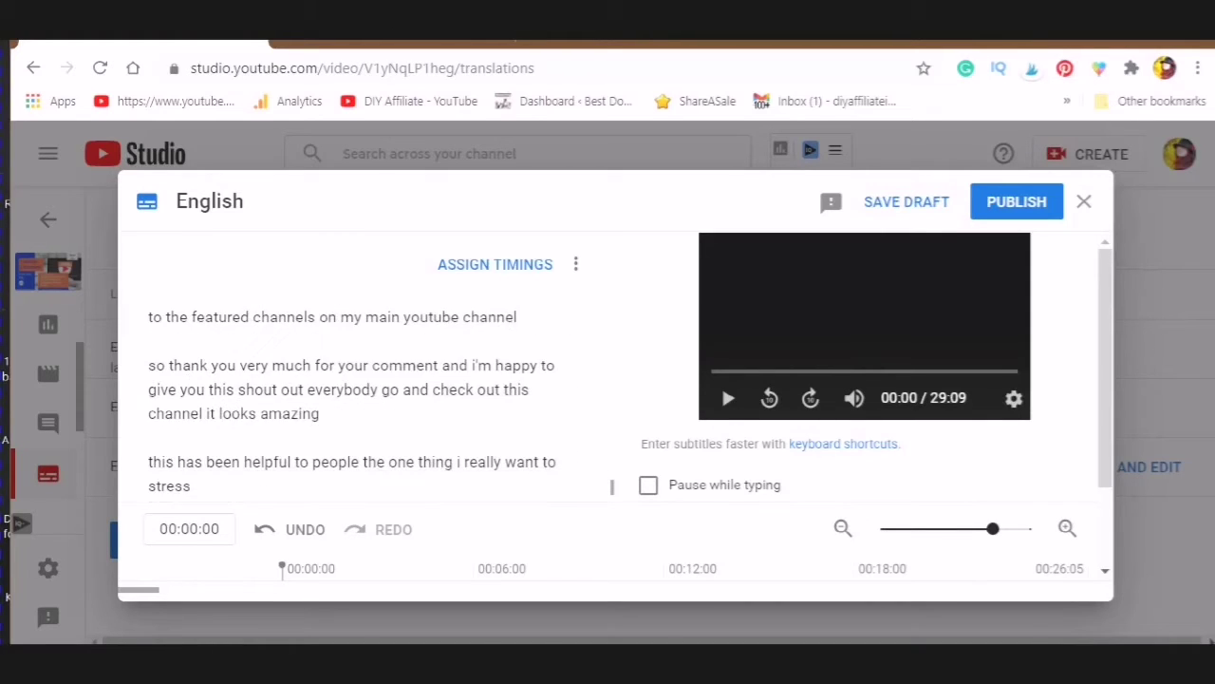
Insert a comma after "it looks really good so" and capitalize the following "i" with Grammarly's suggestion.
scroll(179, 392, "up", 6)
scroll(276, 391, "up", 1)
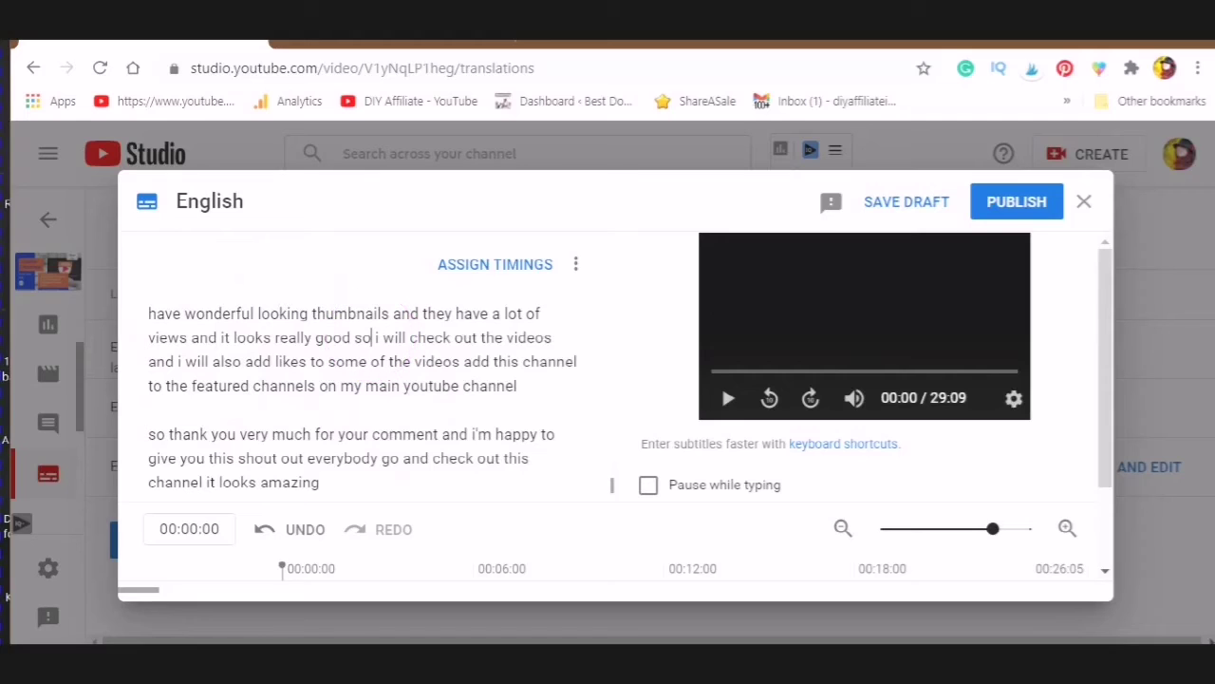
type(",")
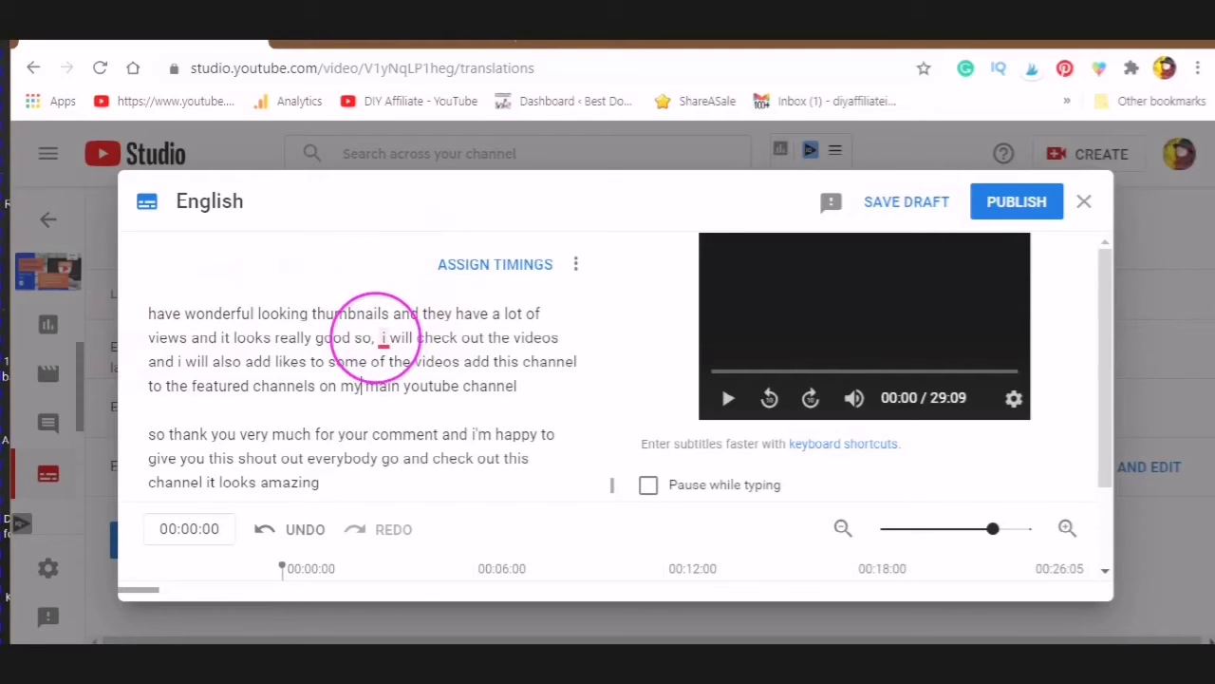
left_click(384, 339)
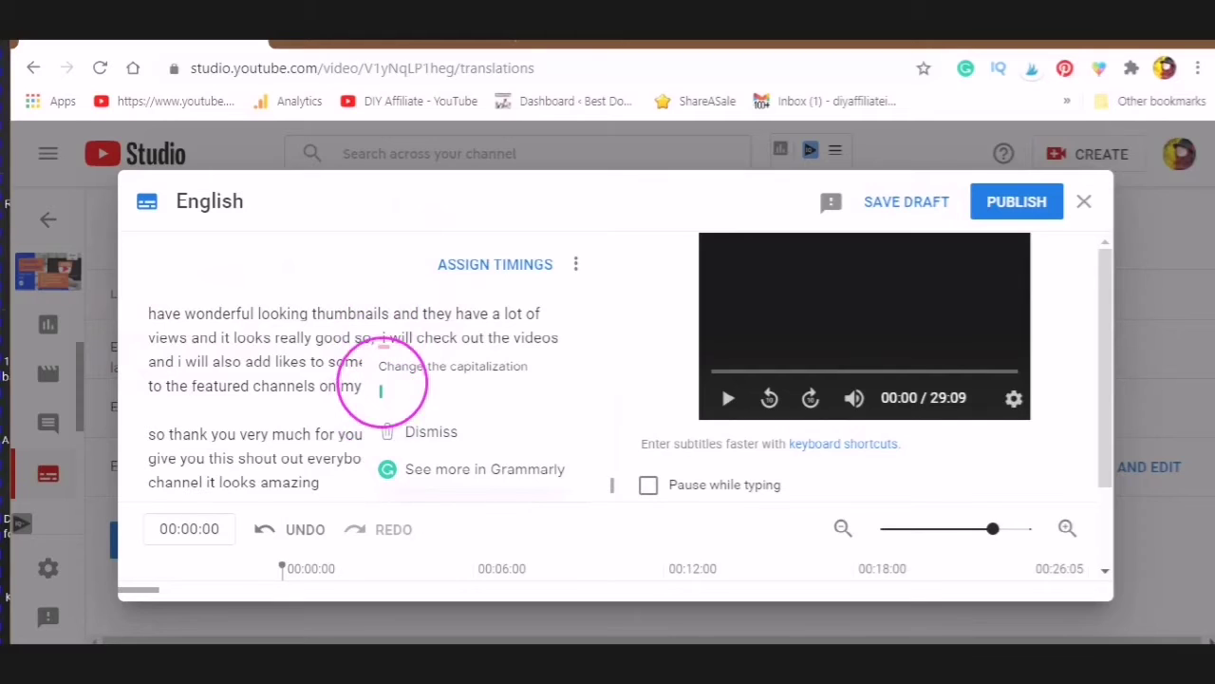
left_click(378, 403)
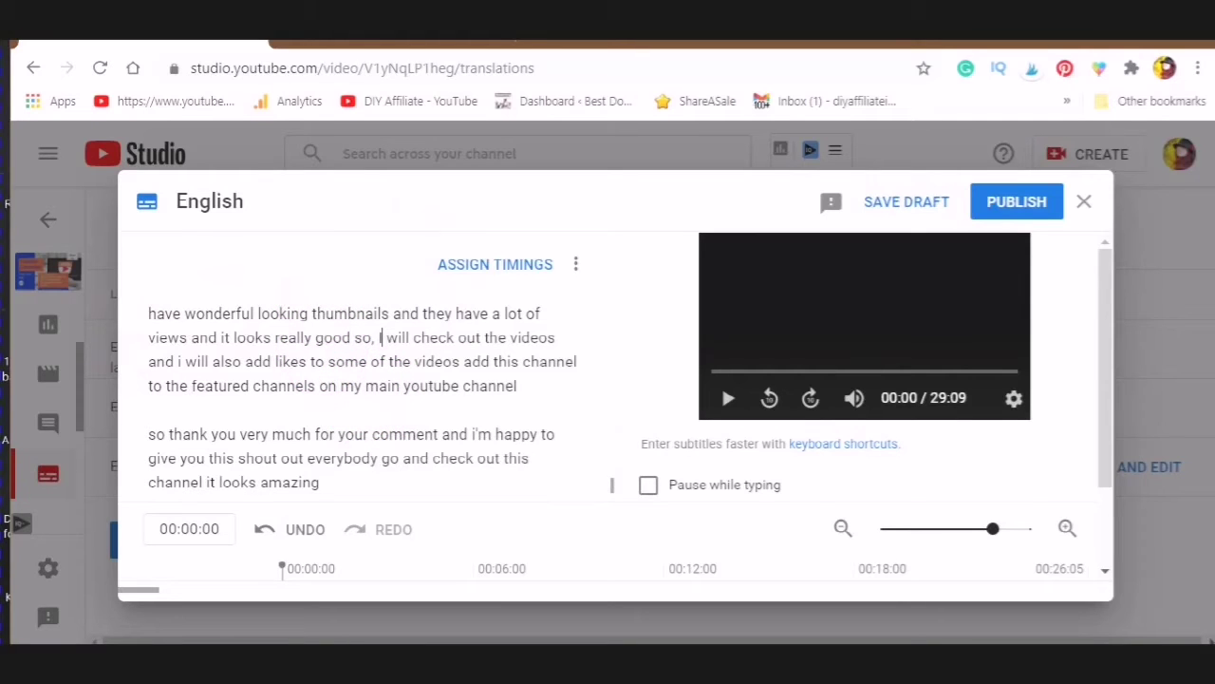
Look over the captions through the closing thank-you, and return to the caption "at your youtube channel".
scroll(203, 406, "down", 3)
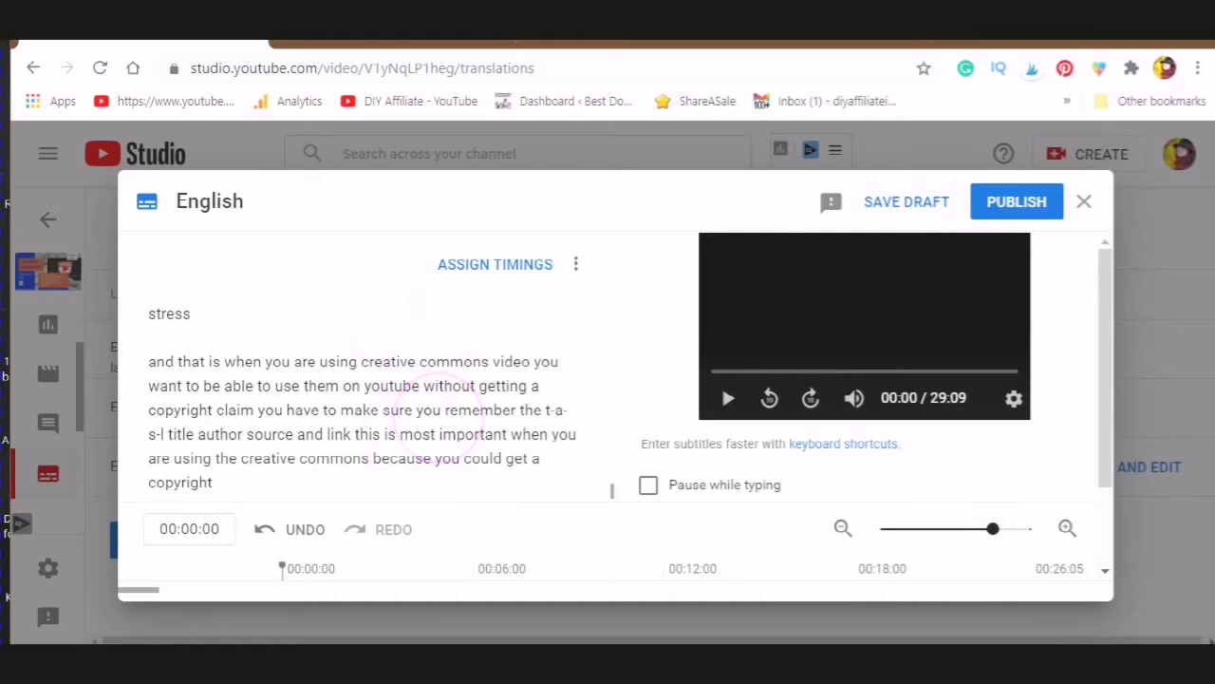
scroll(384, 408, "down", 3)
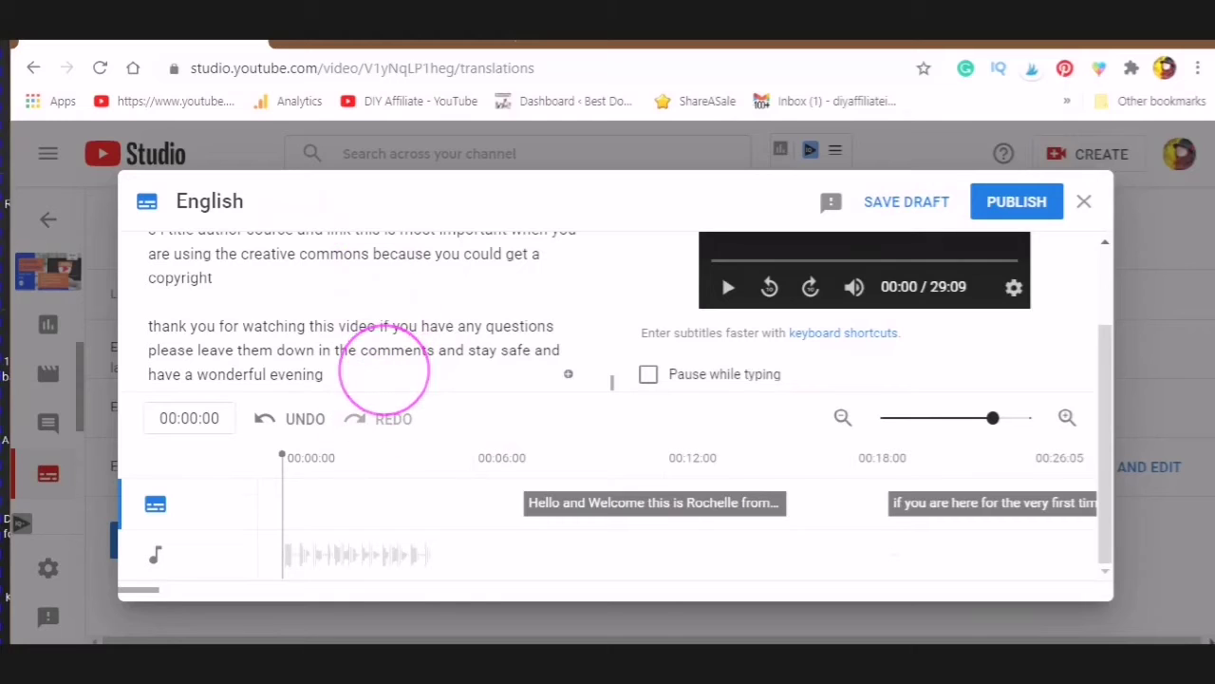
scroll(374, 304, "up", 5)
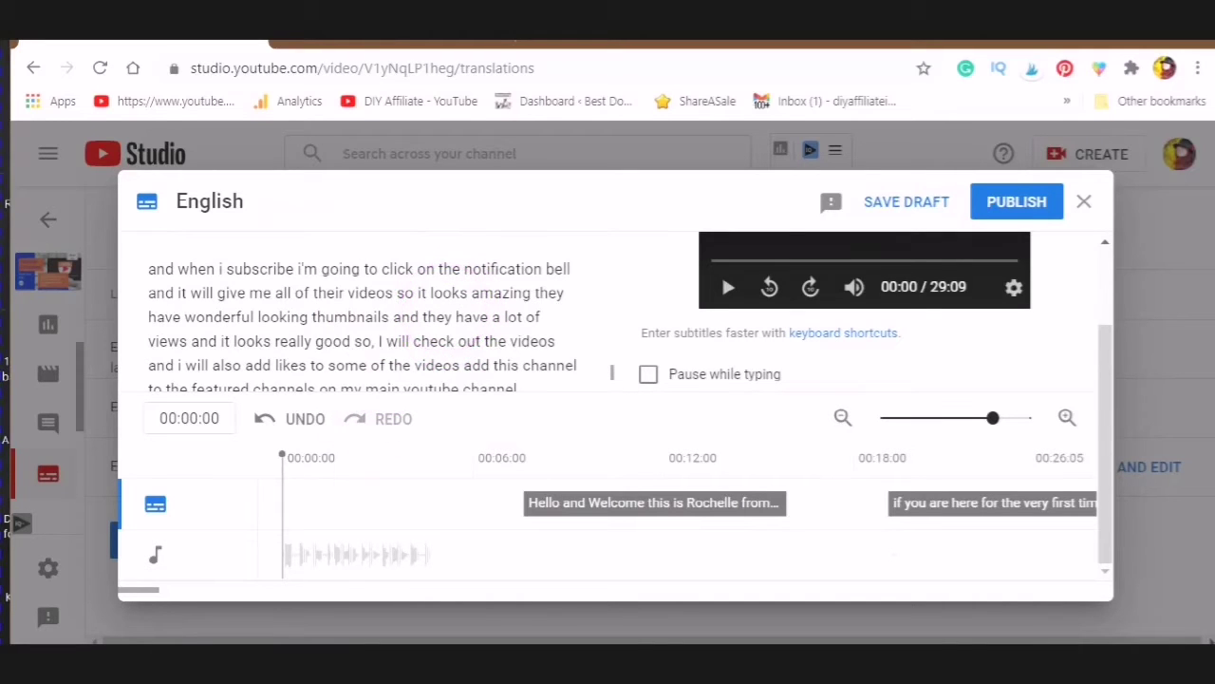
scroll(475, 285, "down", 10)
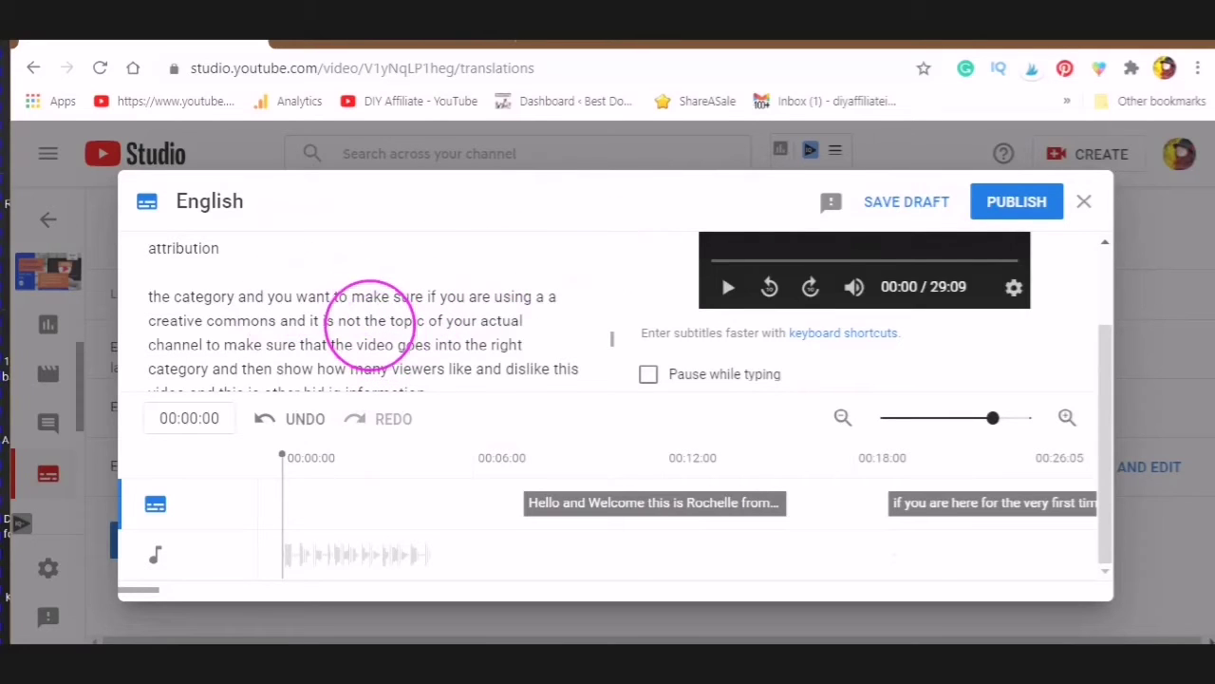
scroll(372, 321, "down", 10)
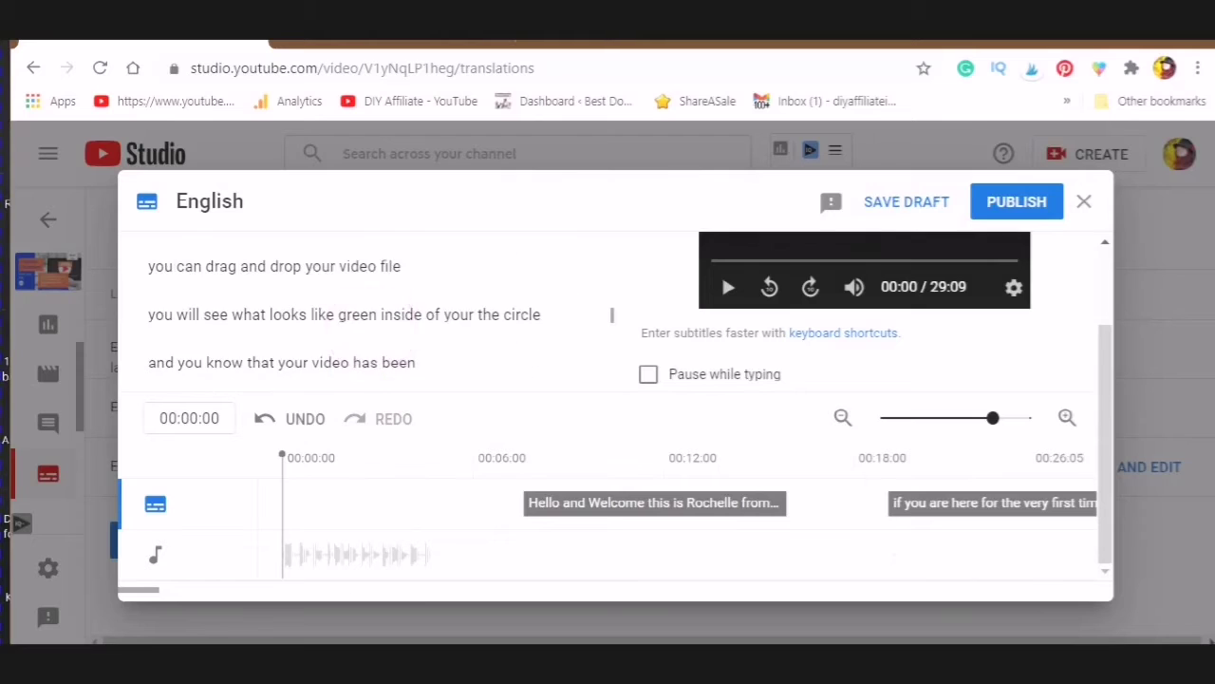
scroll(462, 326, "down", 5)
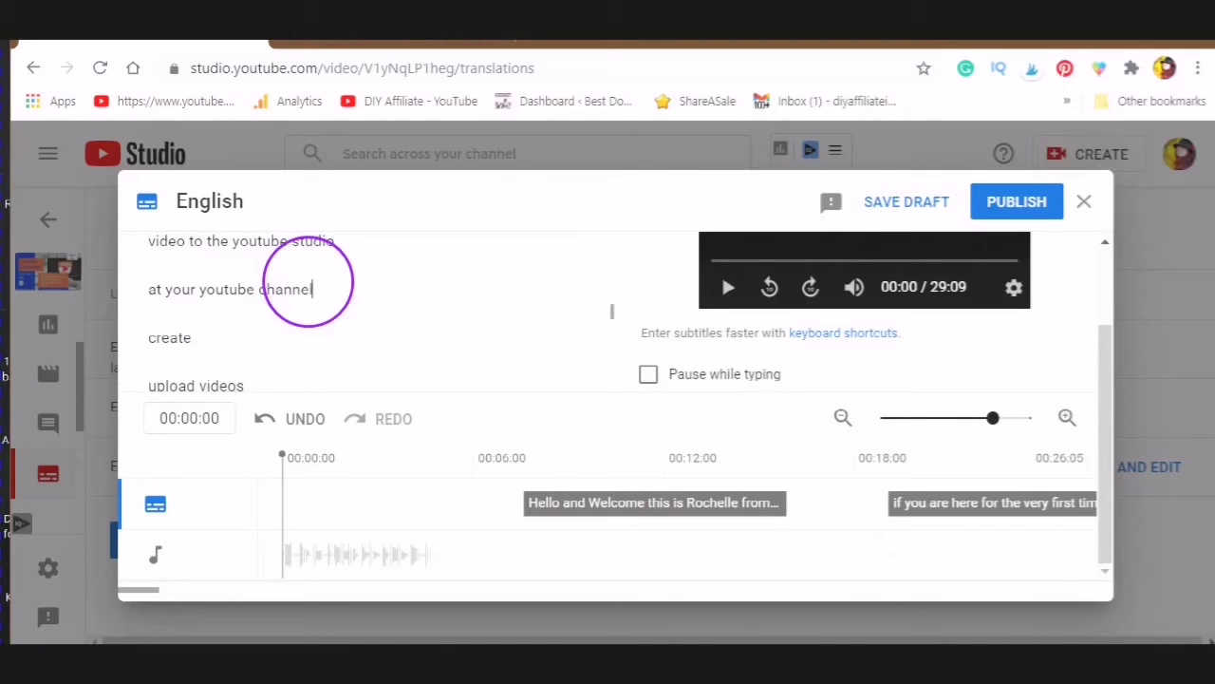
right_click(310, 290)
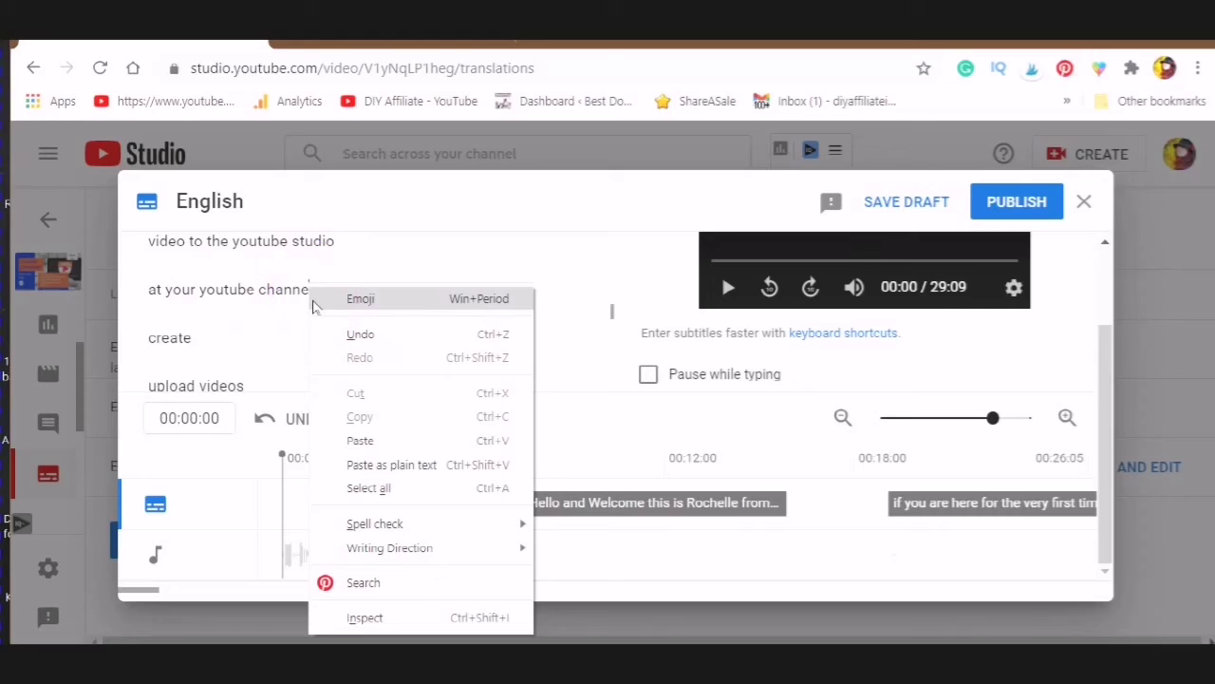
left_click(371, 300)
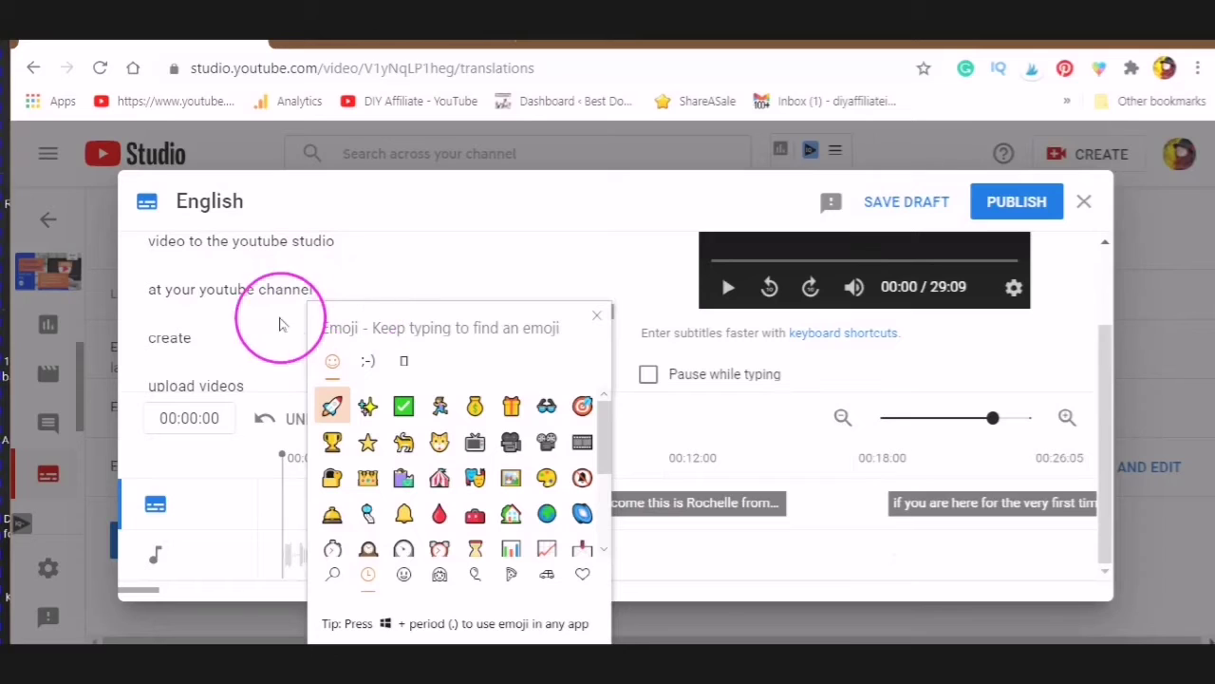
left_click(319, 286)
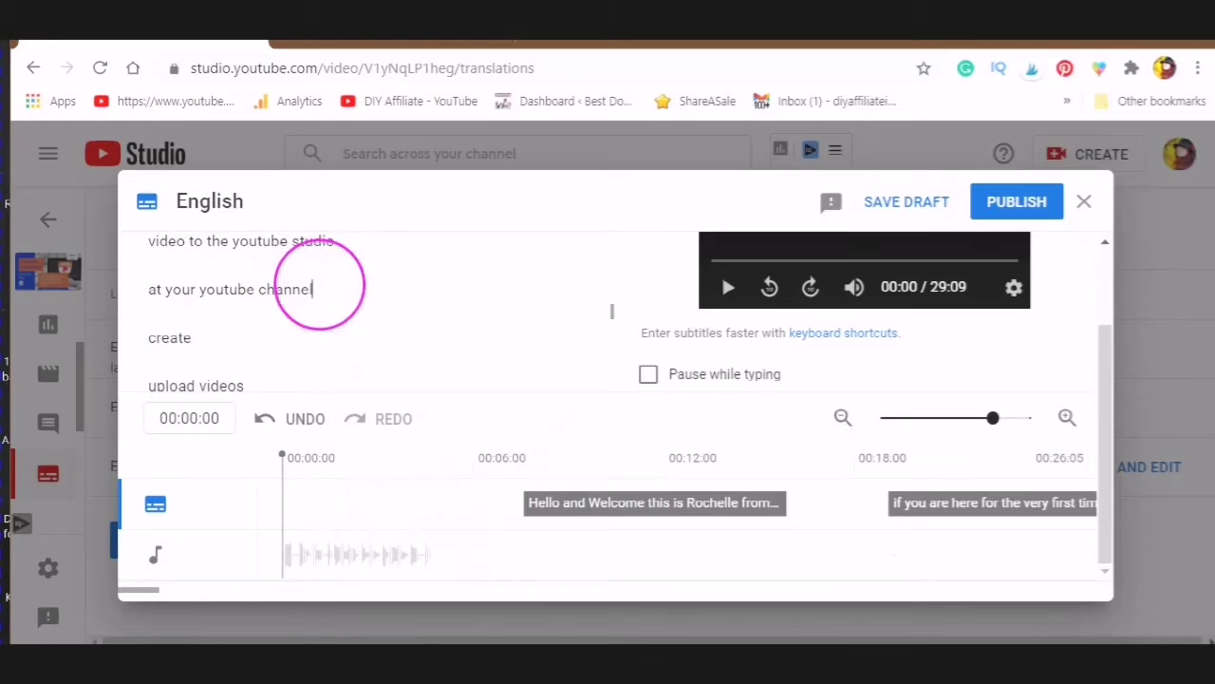
Insert a sparkles emoji at the end of the caption "at your youtube channel".
right_click(319, 281)
left_click(366, 302)
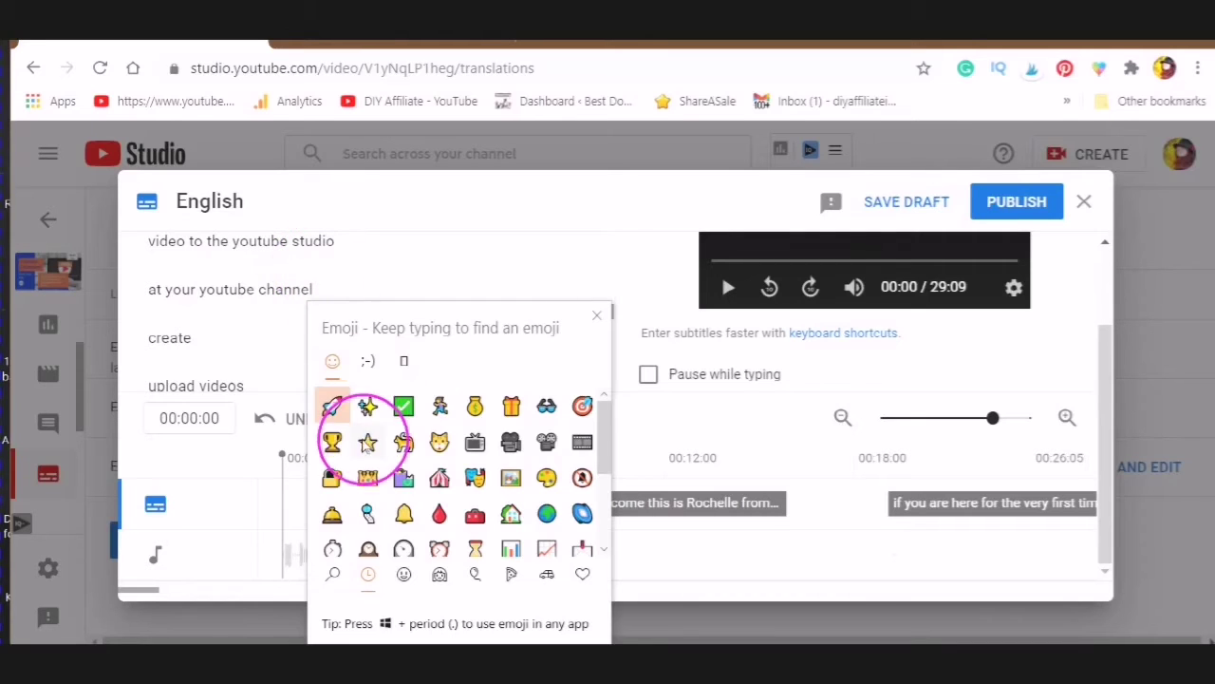
left_click(367, 407)
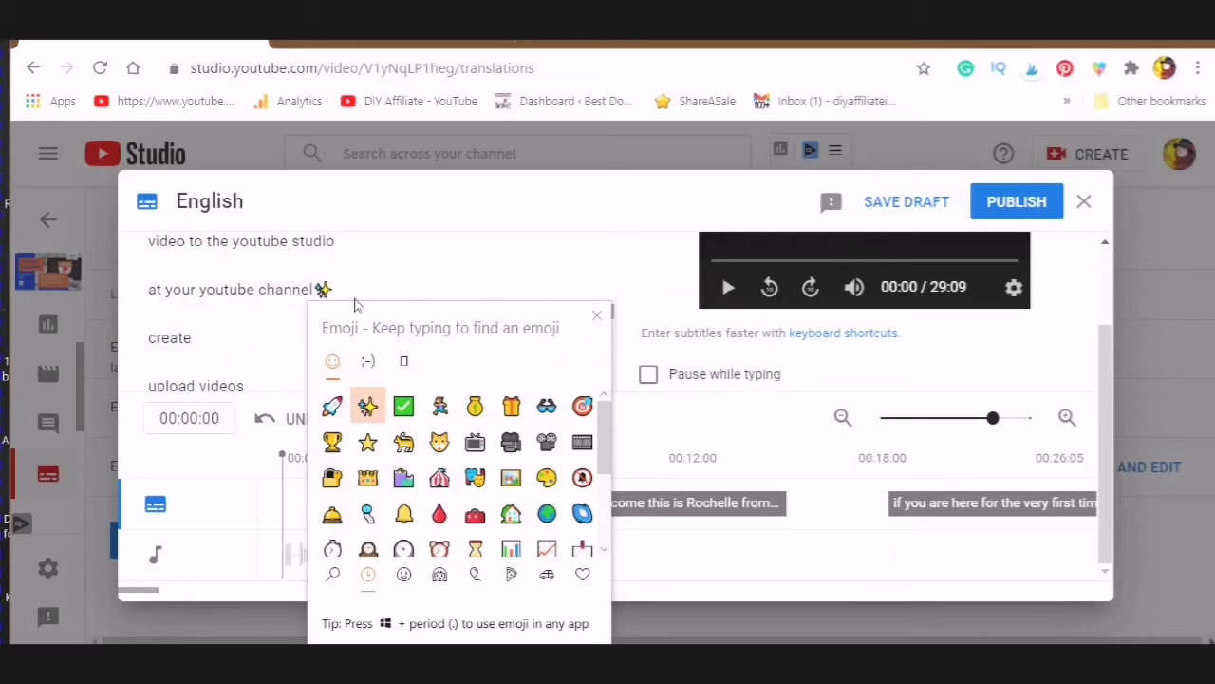
left_click(147, 296)
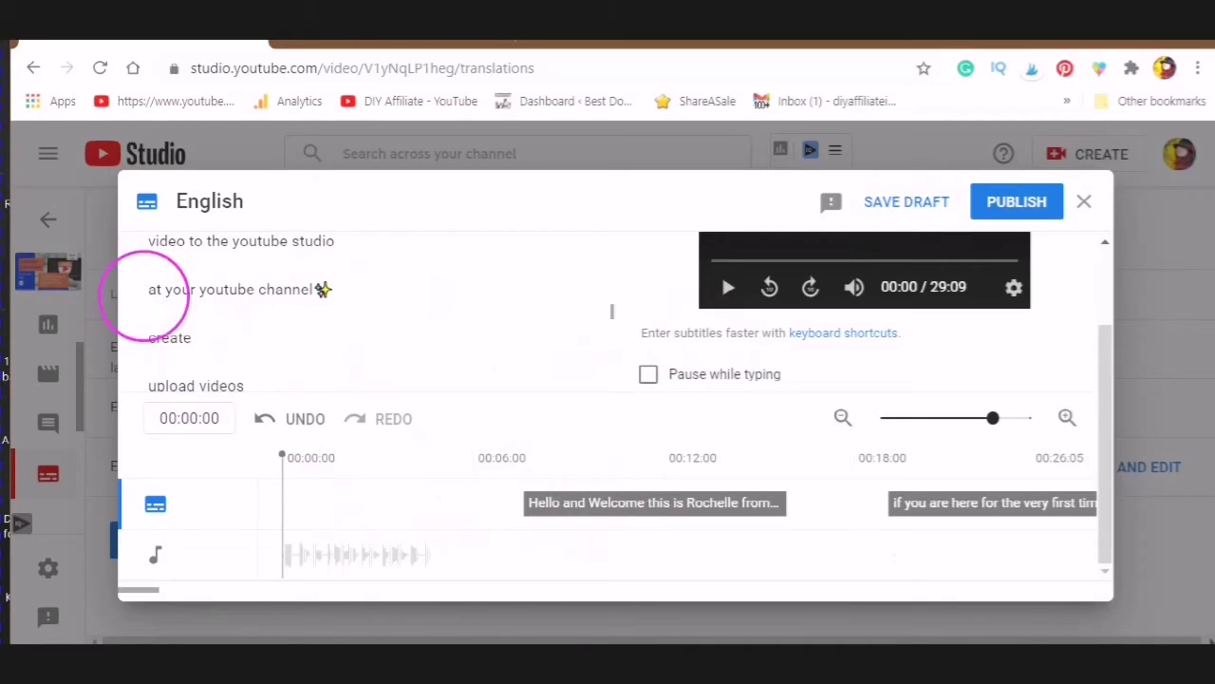
Play the video preview and examine the caption blocks along the subtitle timeline up to about 25:30.
left_click(727, 285)
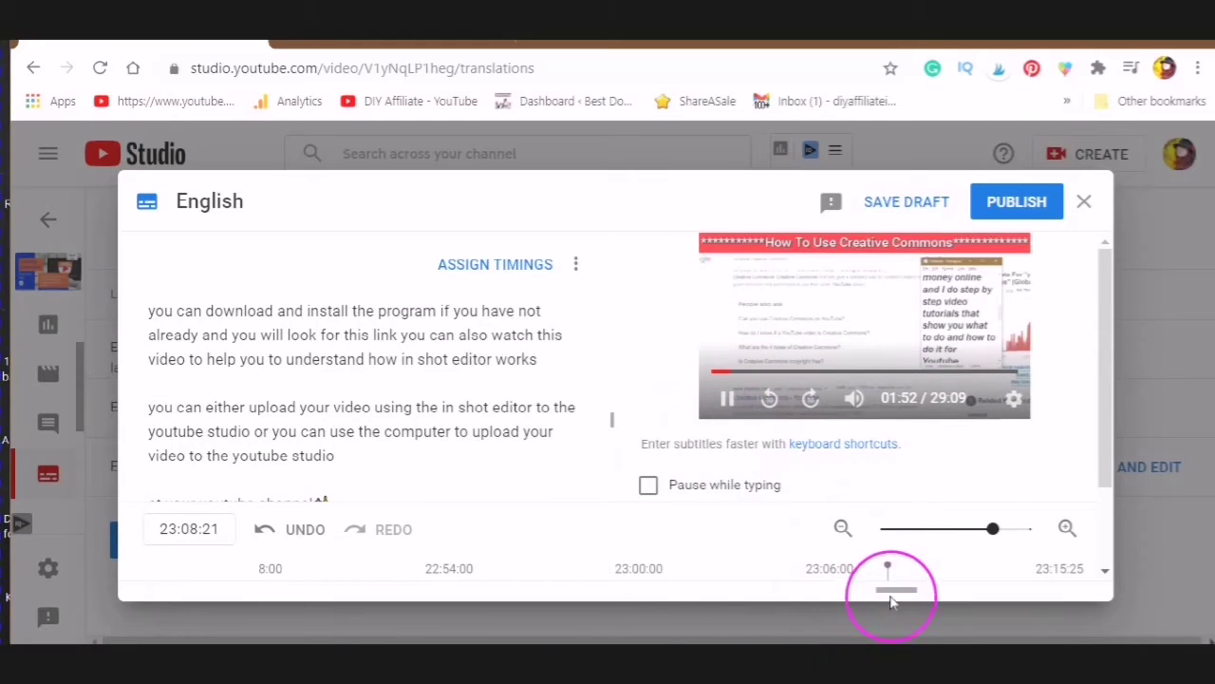
left_click_drag(900, 594, 1104, 572)
left_click(1104, 573)
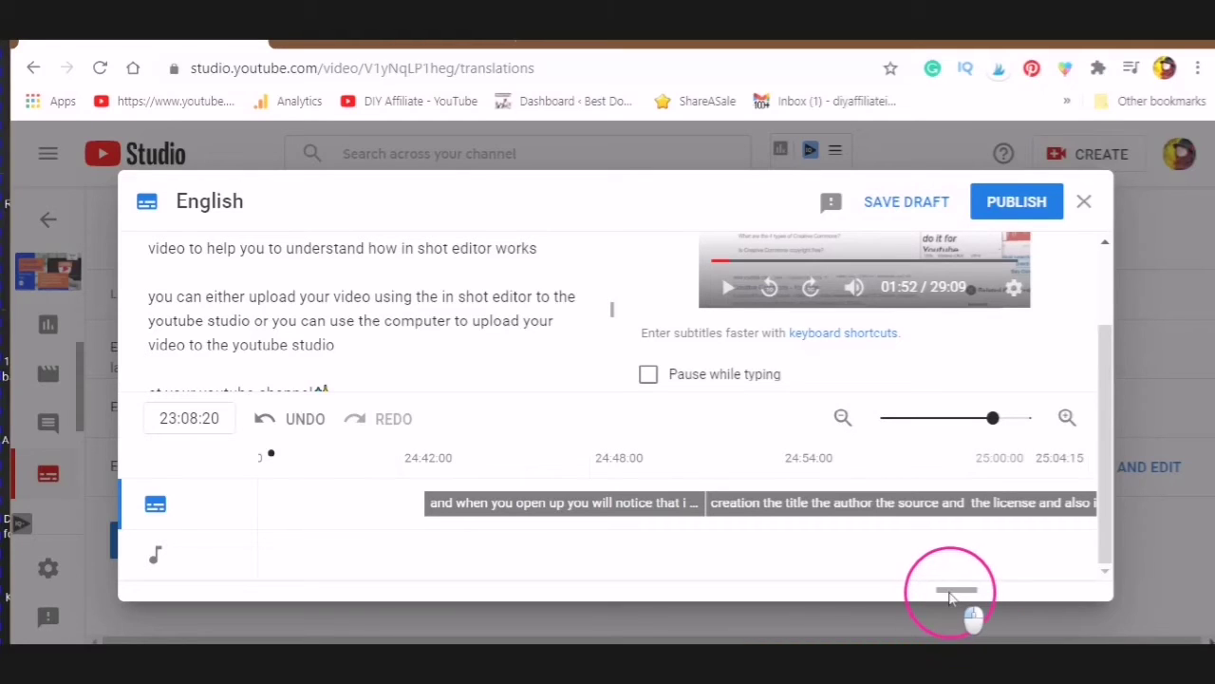
left_click(1020, 594)
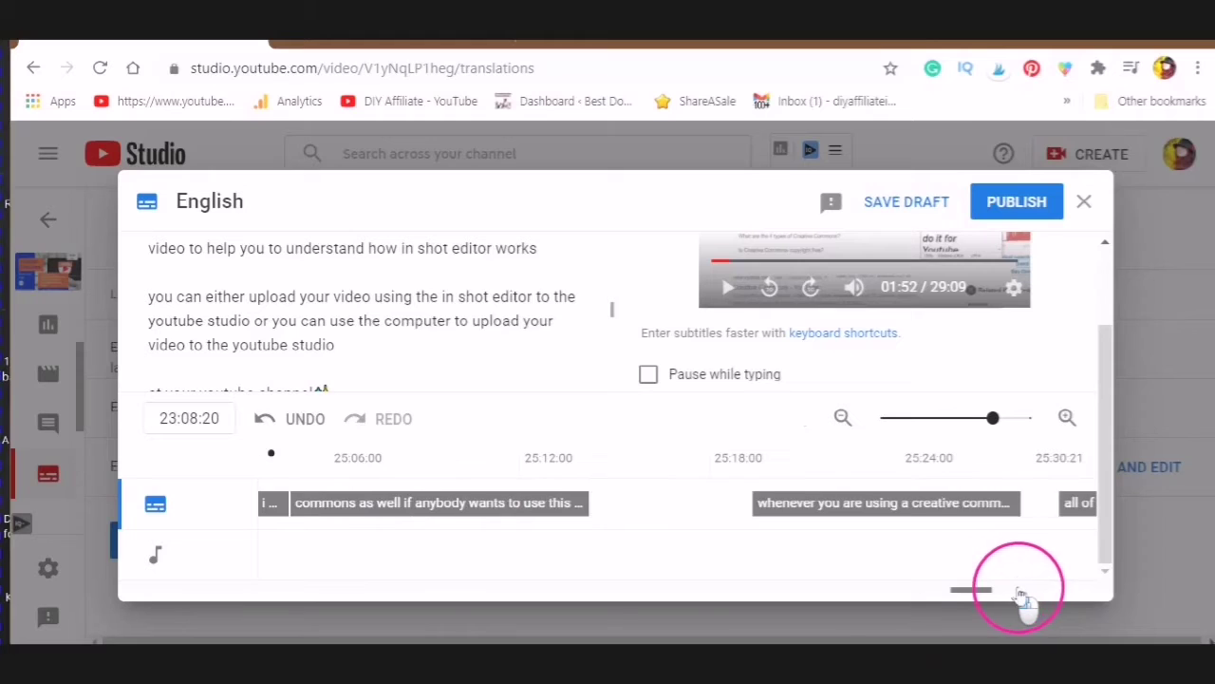
Capitalize both words of "stay safe" in the closing "thank you for watching this video" caption.
left_click_drag(1020, 594, 1130, 589)
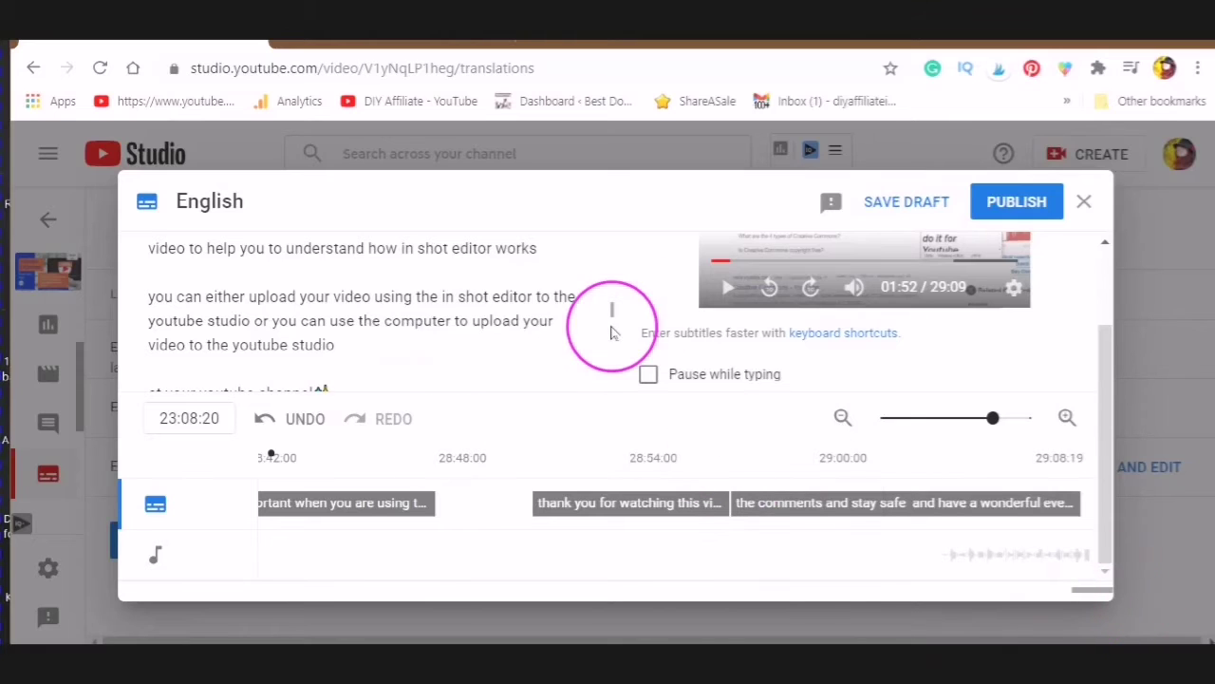
scroll(610, 359, "down", 3)
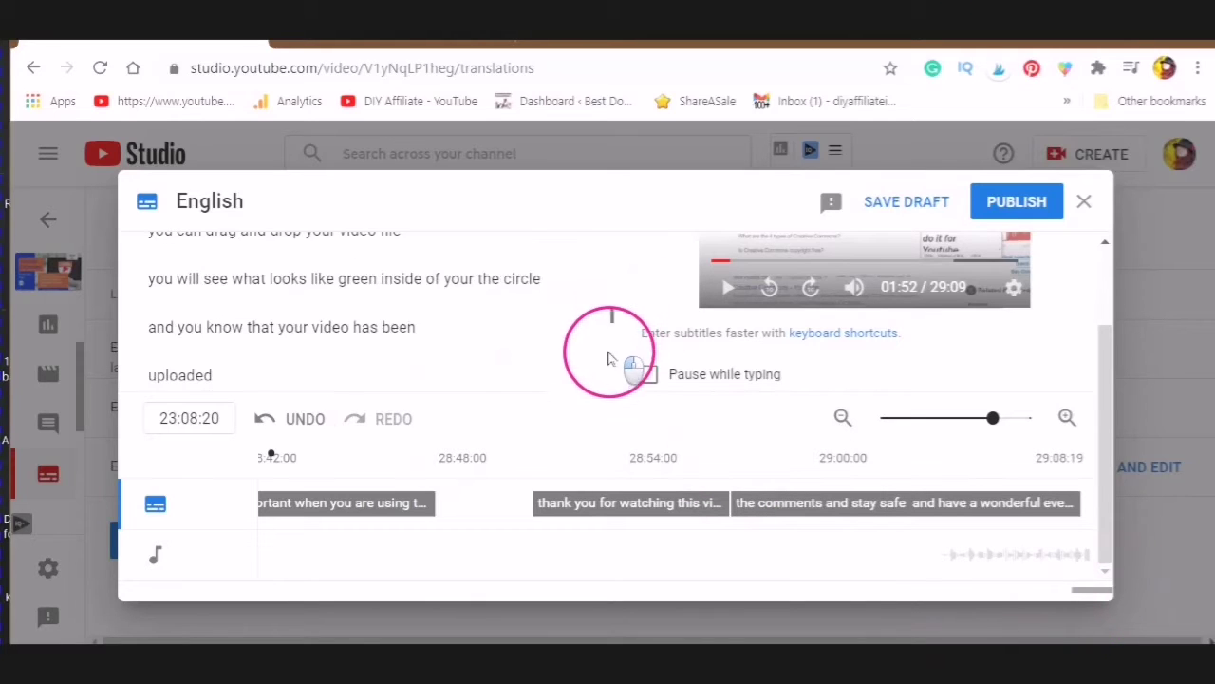
scroll(609, 359, "down", 10)
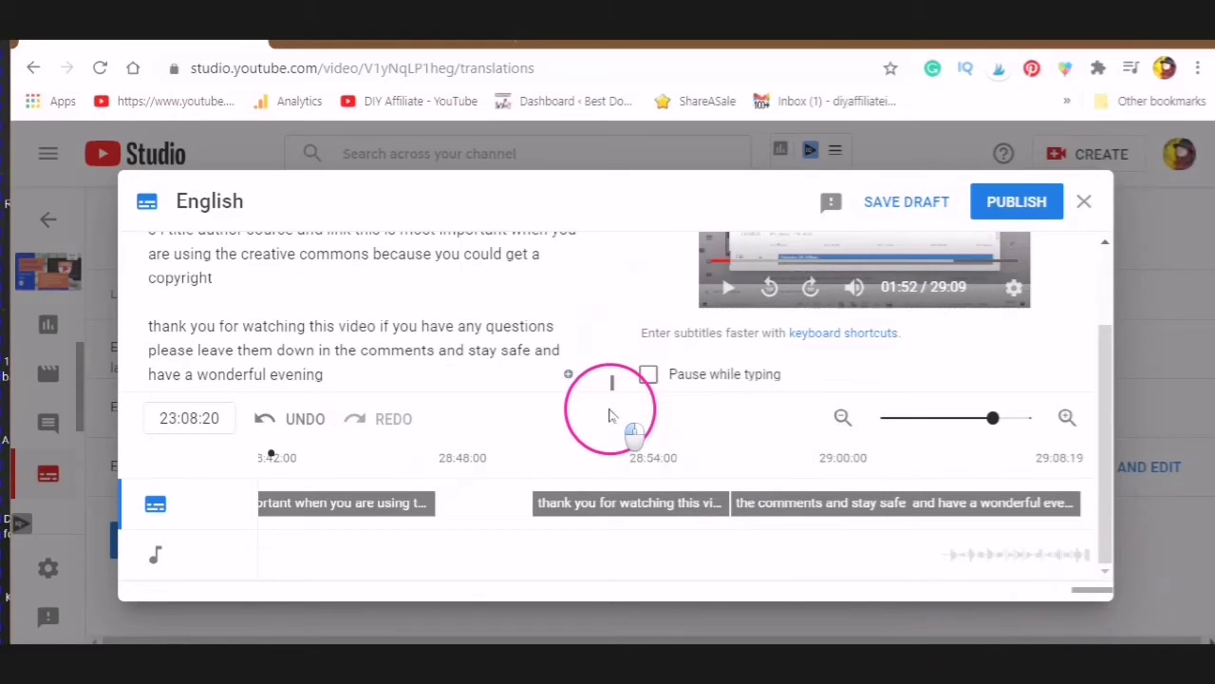
key("shift+space")
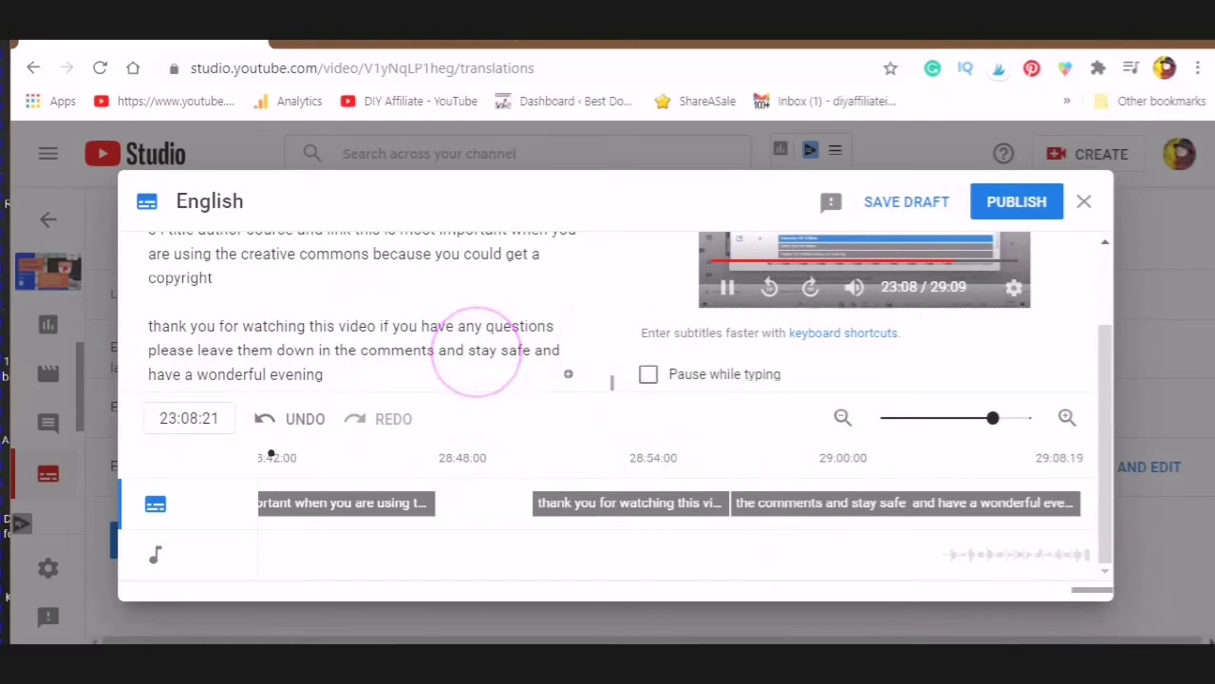
left_click(474, 350)
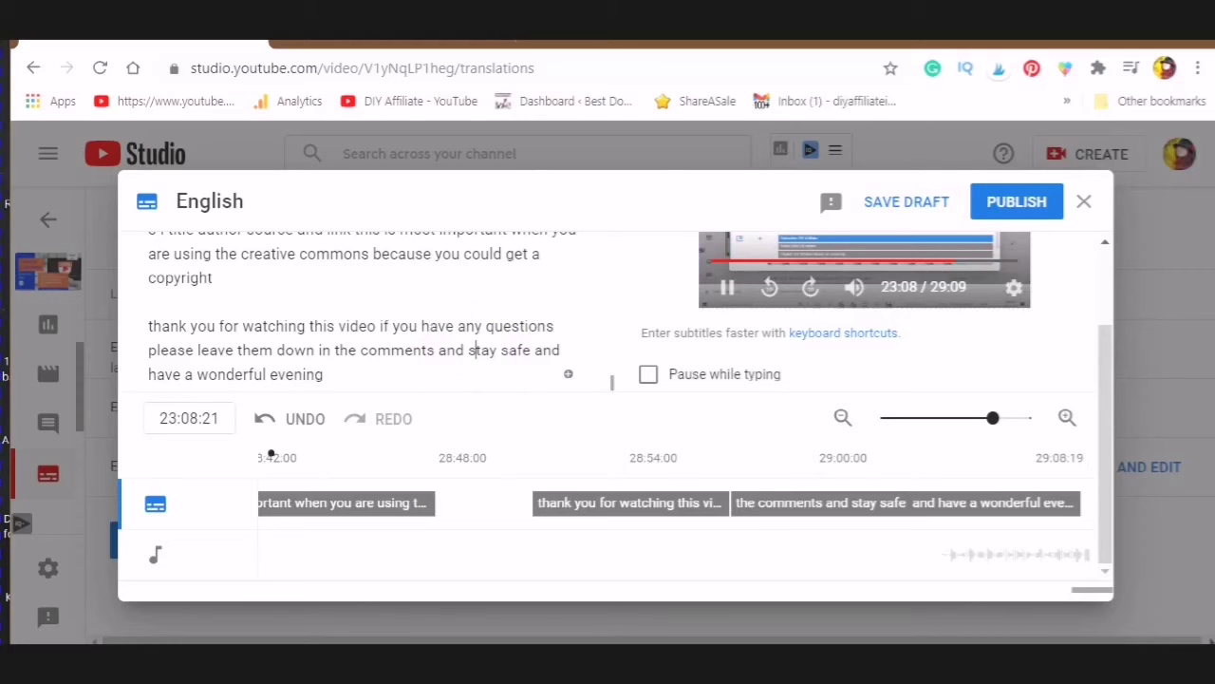
left_click(502, 350)
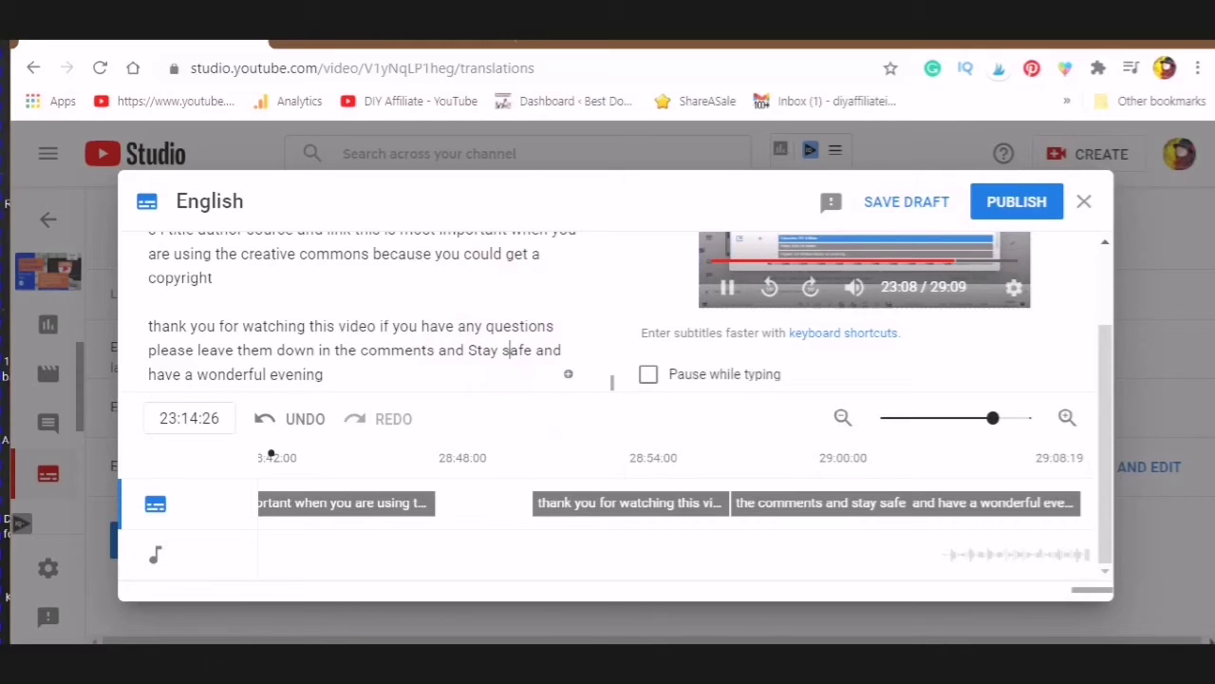
left_click(506, 353)
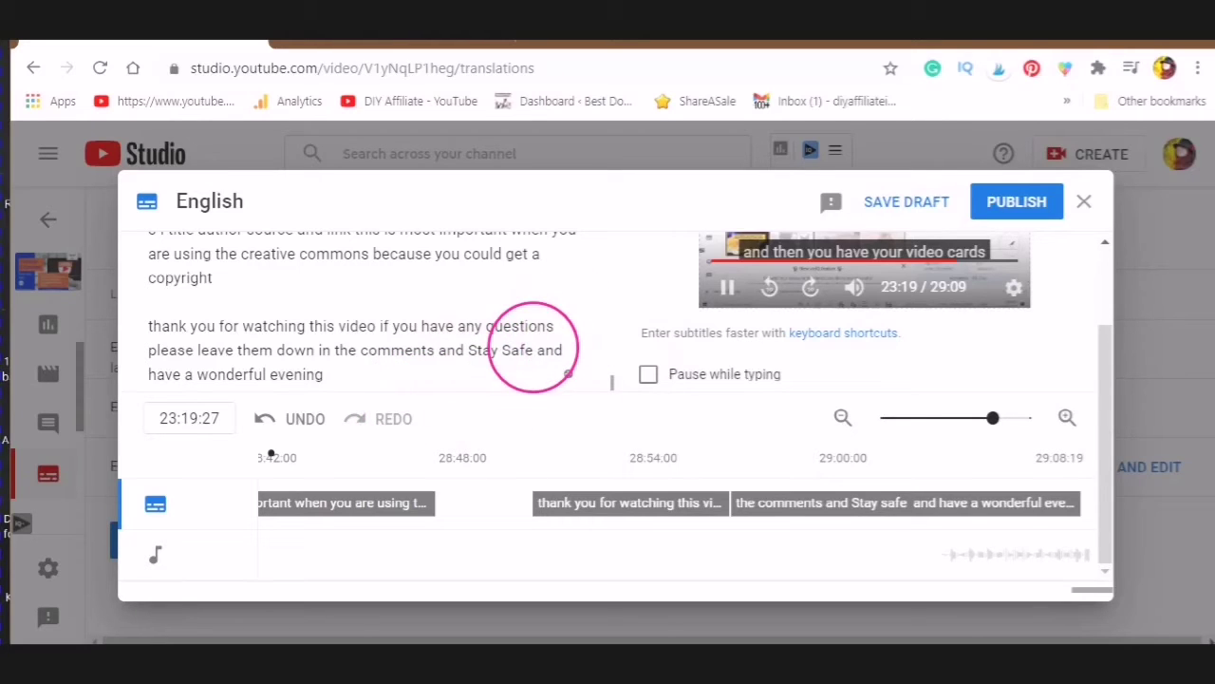
Insert the face with medical mask emoji directly after "Stay Safe" in the closing thank-you caption.
left_click(534, 349)
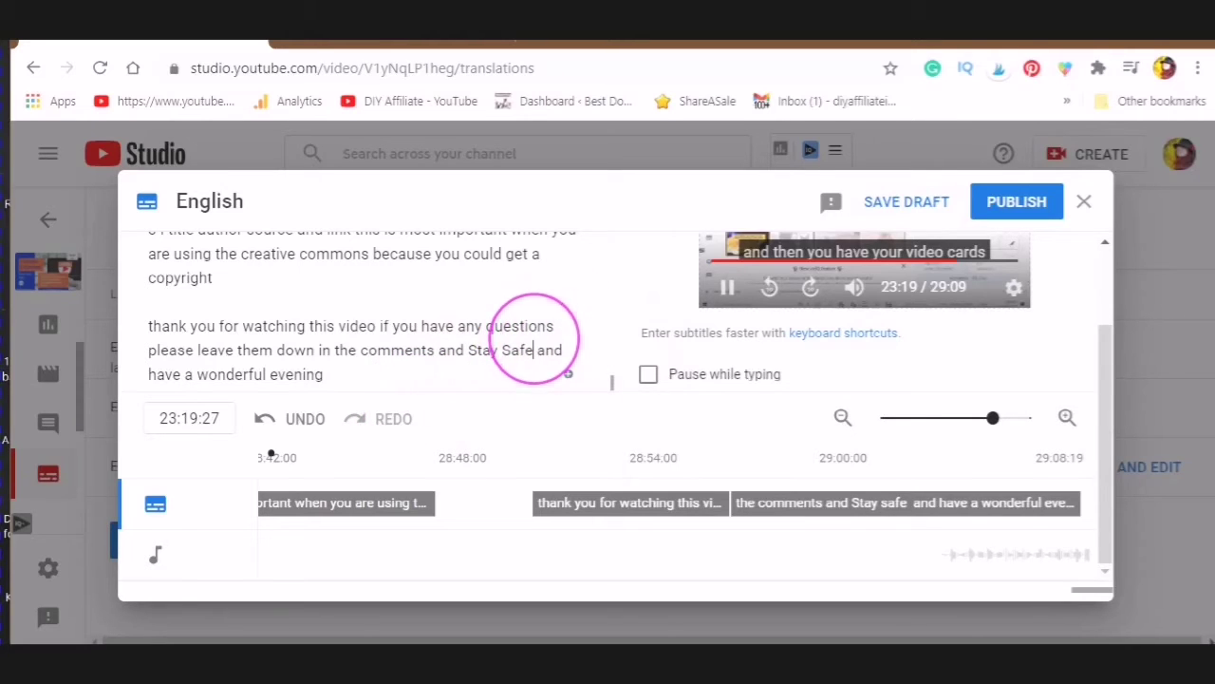
right_click(533, 350)
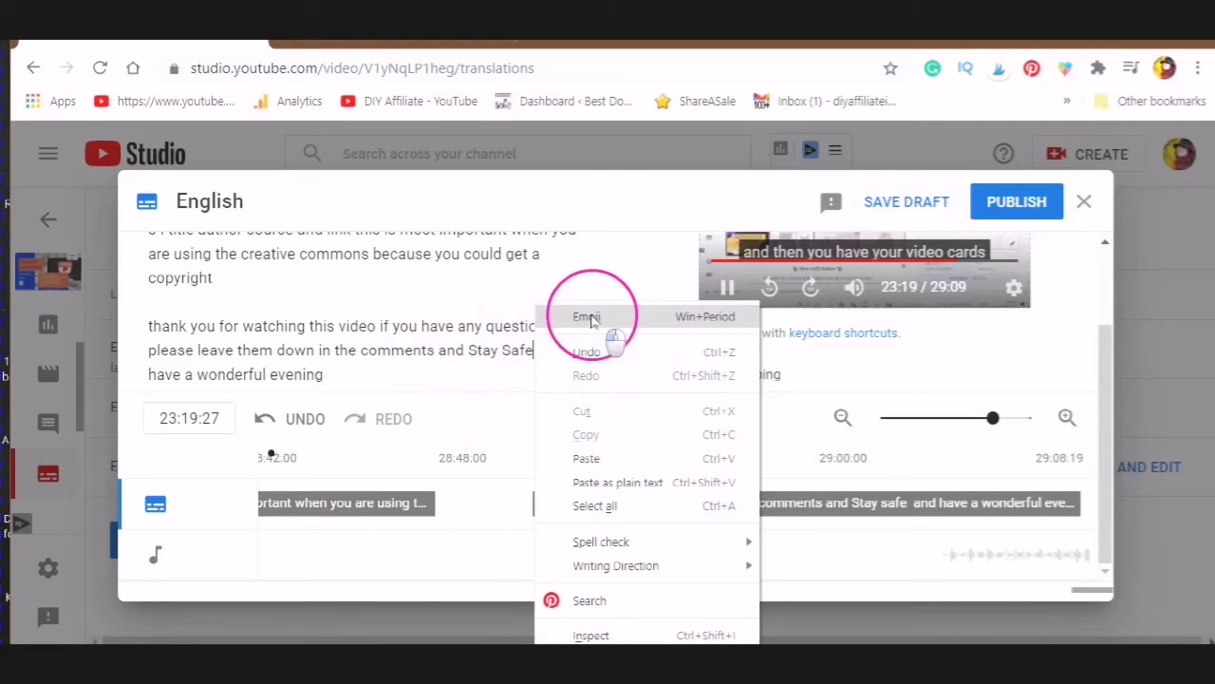
key("Escape")
key("super+period")
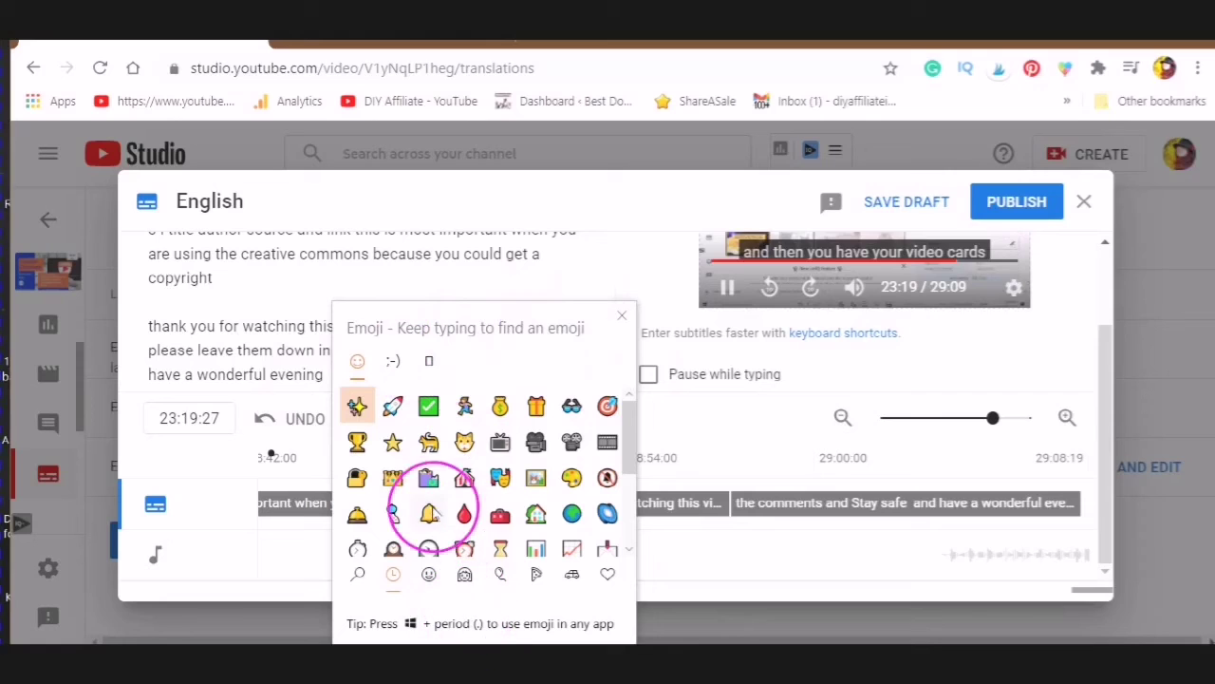
left_click(428, 576)
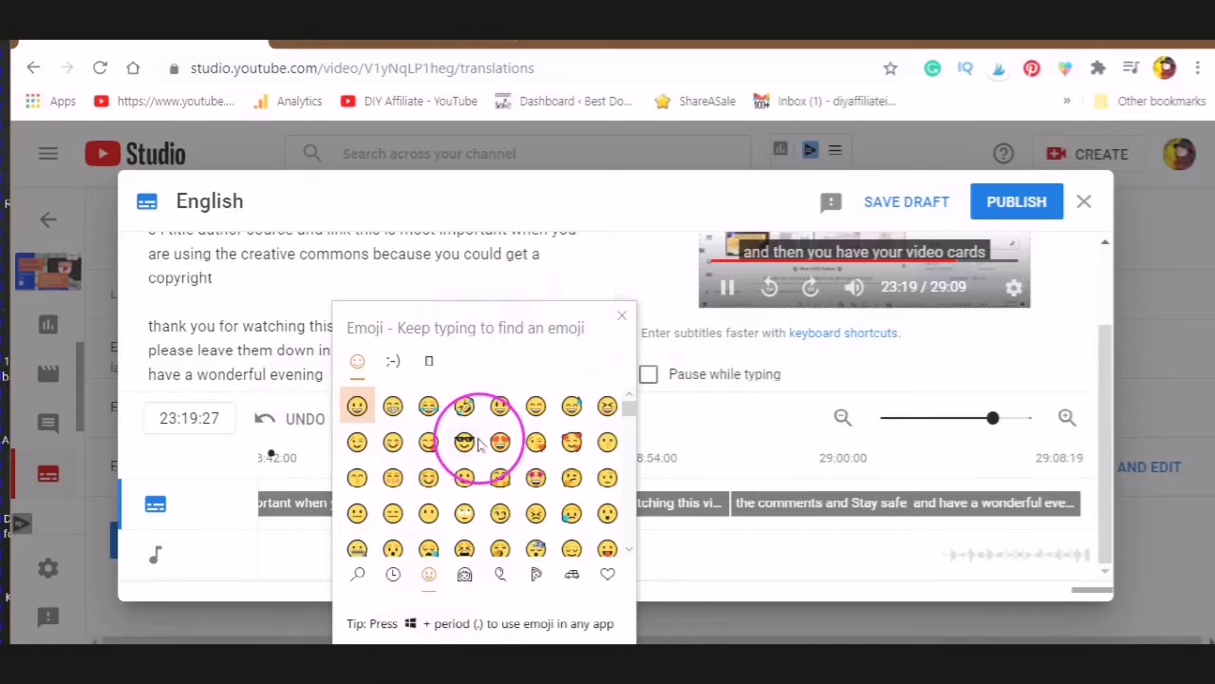
scroll(479, 446, "down", 5)
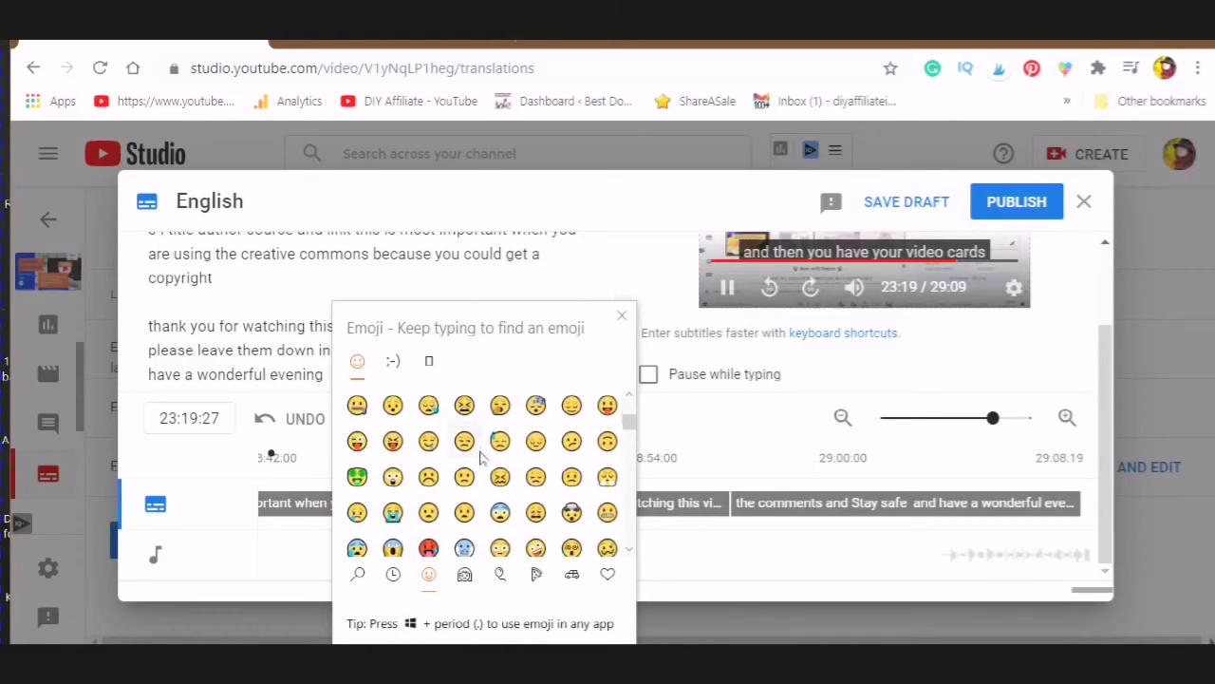
scroll(479, 457, "down", 6)
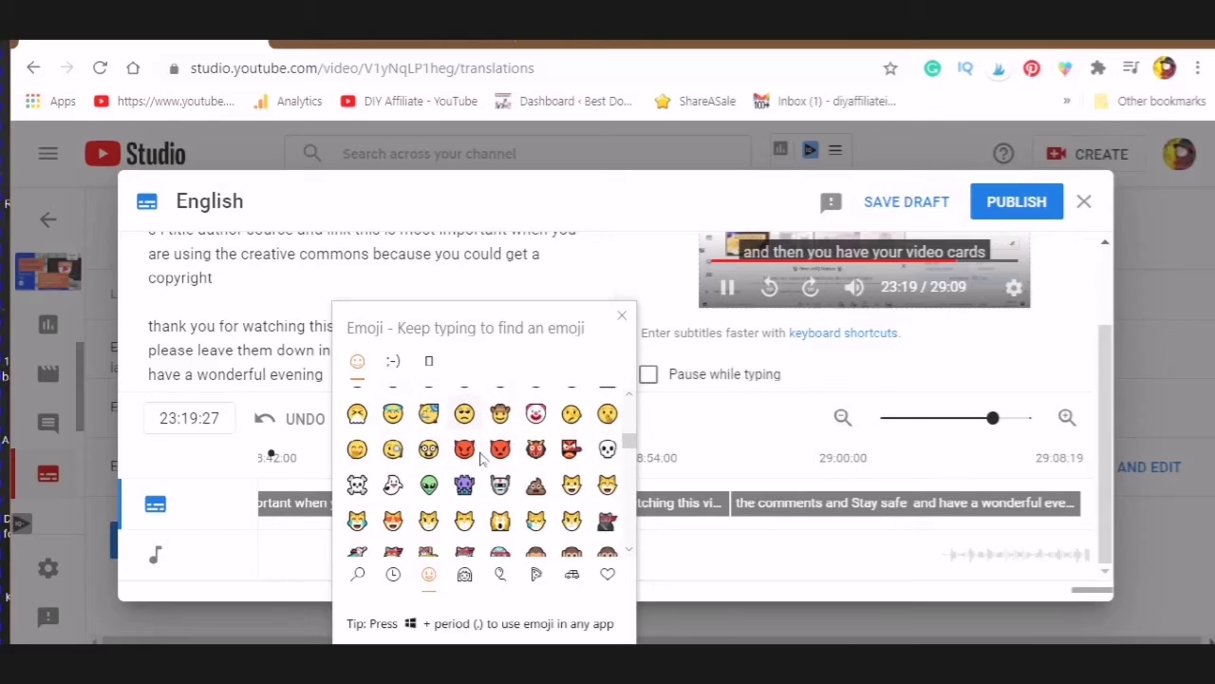
scroll(481, 459, "up", 1)
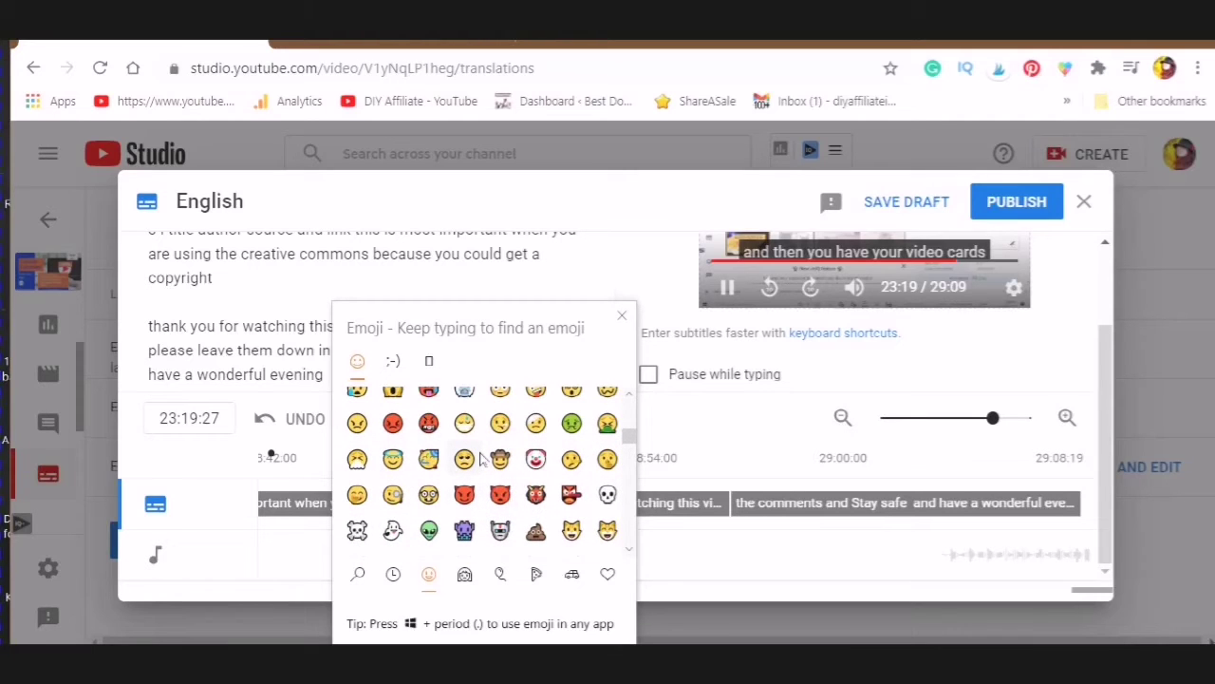
scroll(481, 459, "up", 1)
left_click(465, 471)
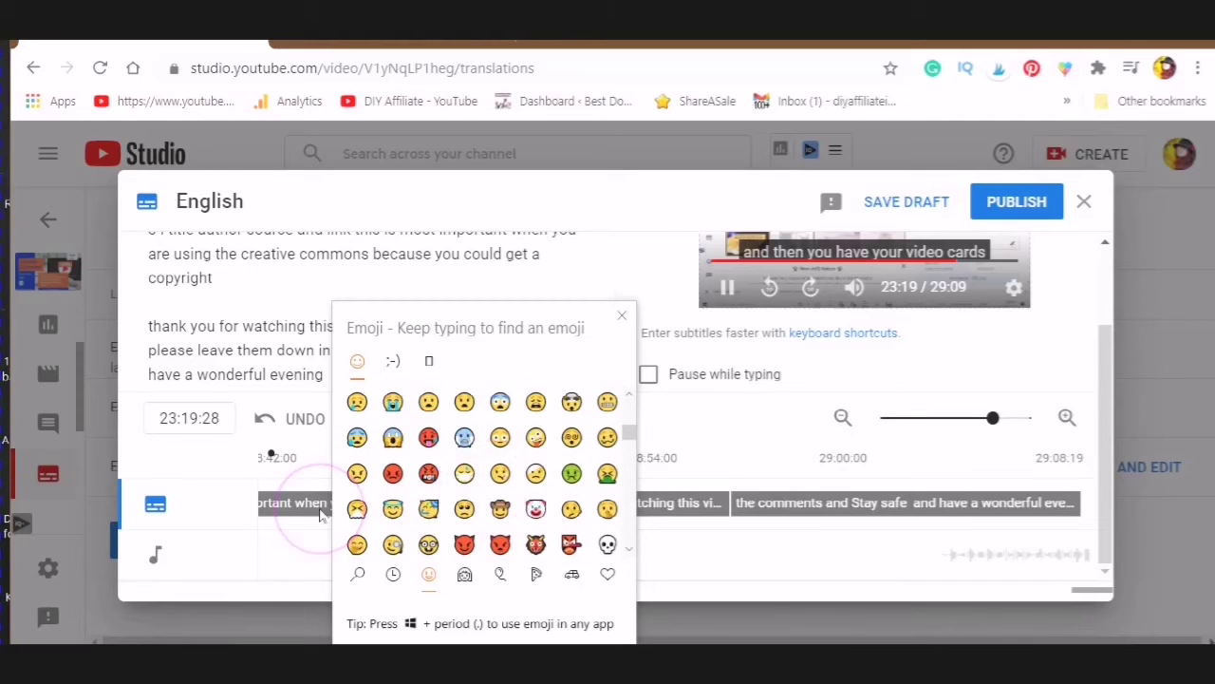
left_click(465, 472)
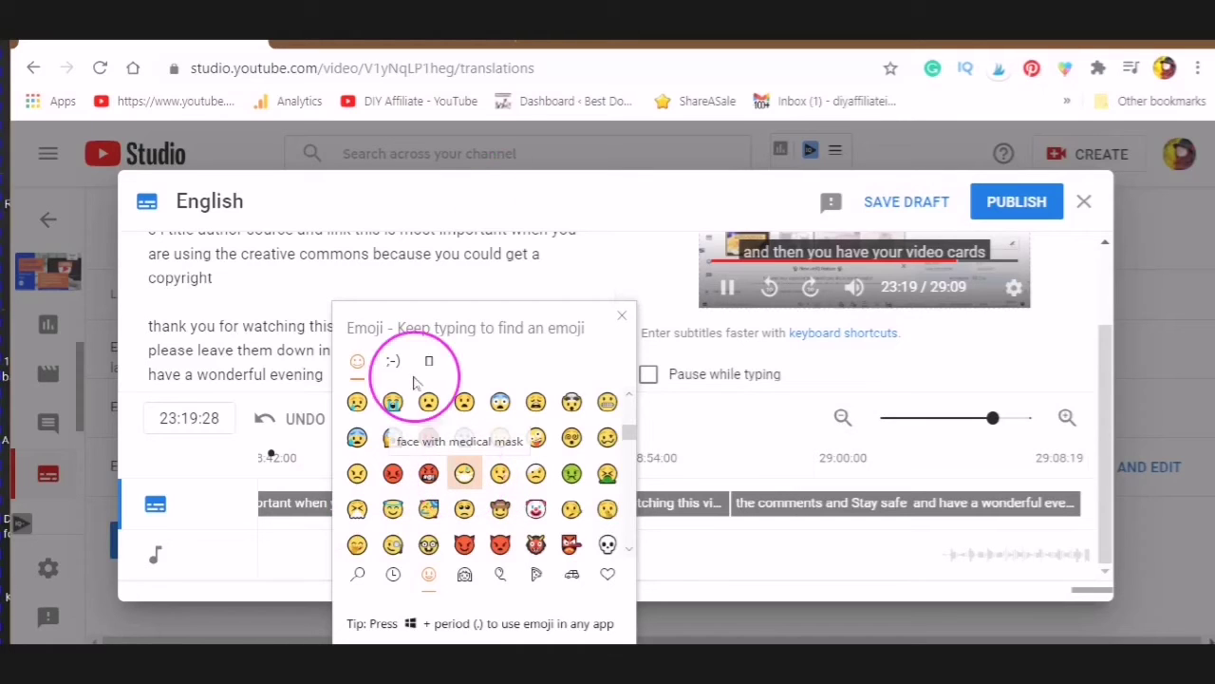
left_click(623, 267)
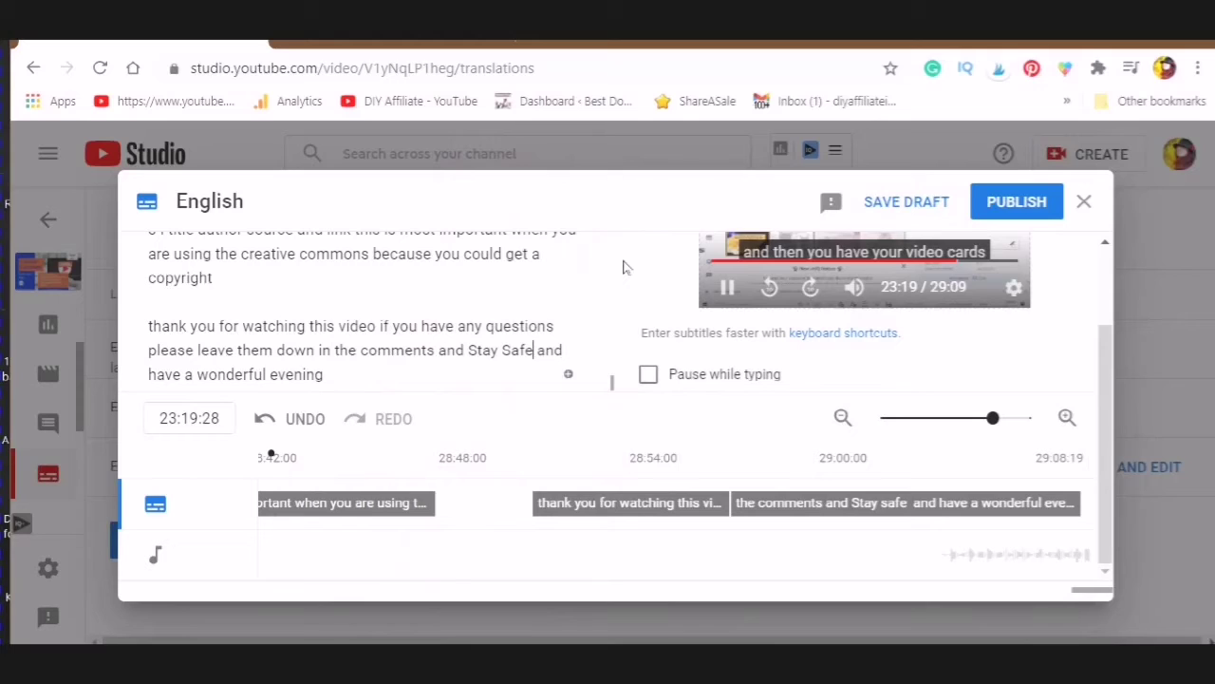
type("😁")
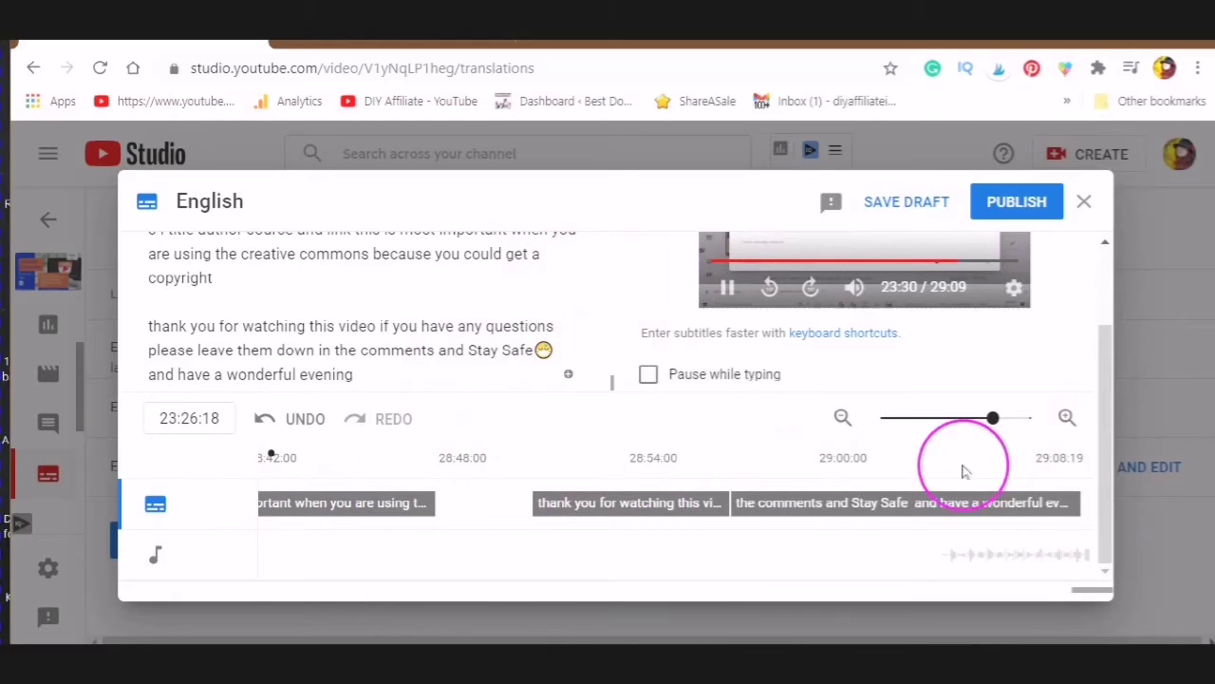
Return to the caption "you will then add your video to playlists" and mute the YouTube Studio site in the browser.
scroll(462, 377, "up", 10)
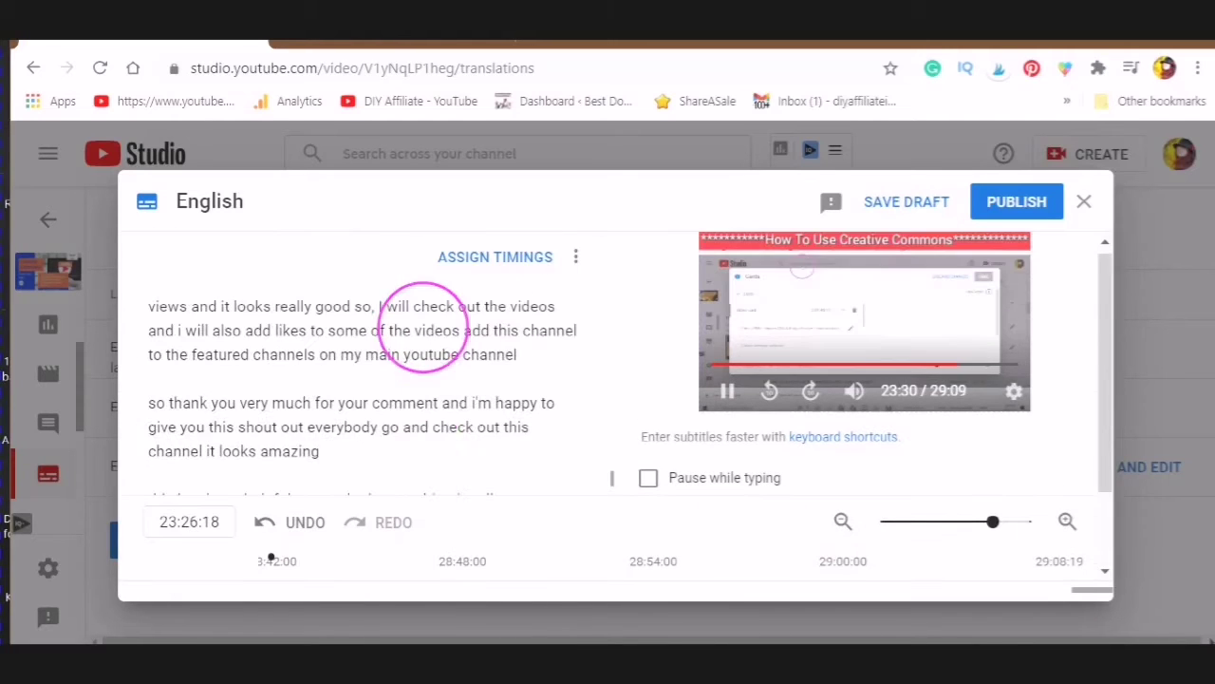
scroll(475, 353, "up", 1)
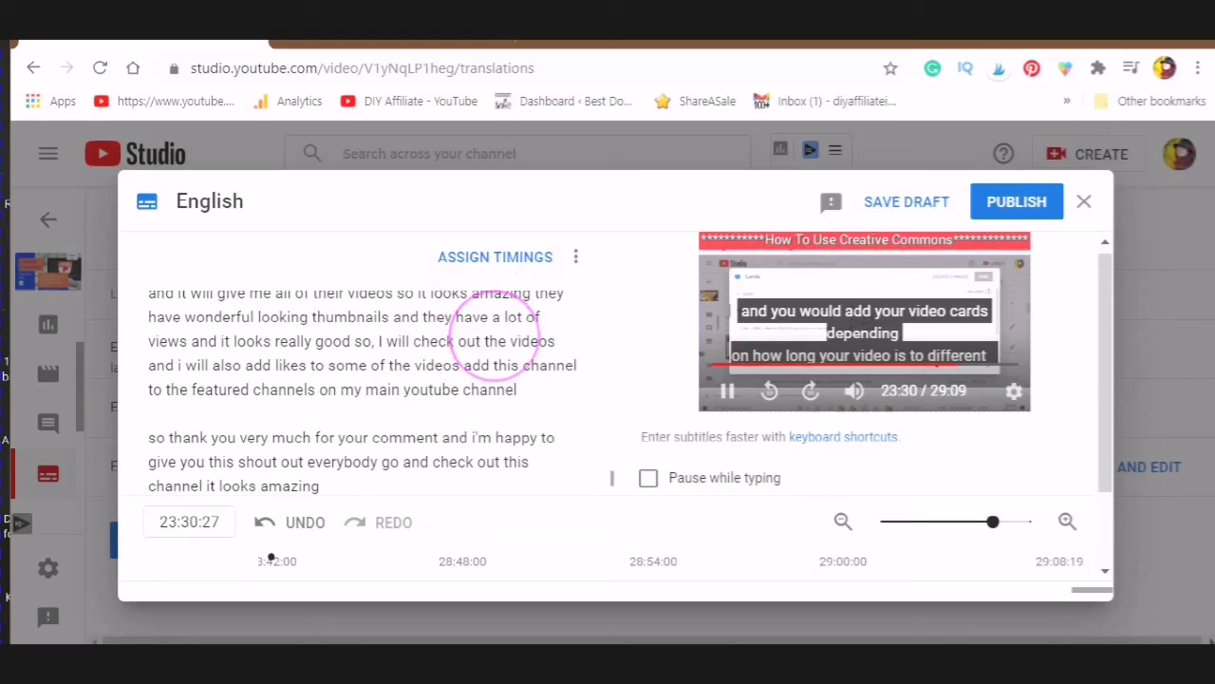
scroll(362, 390, "up", 10)
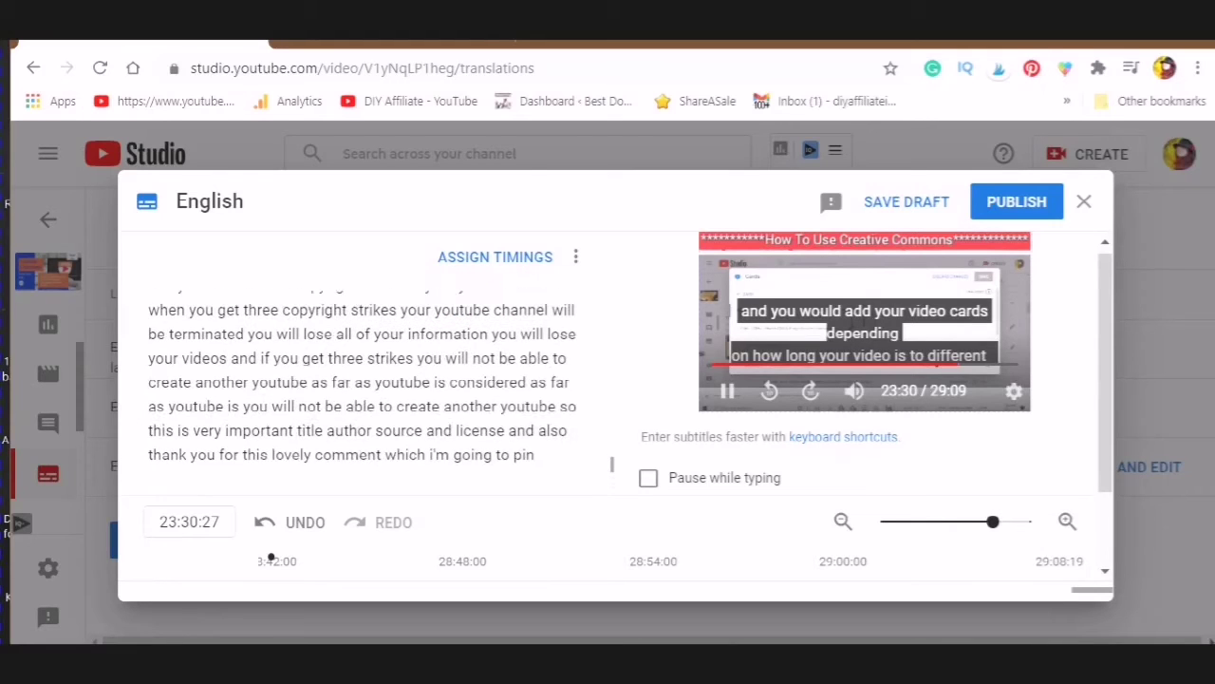
scroll(362, 389, "up", 3)
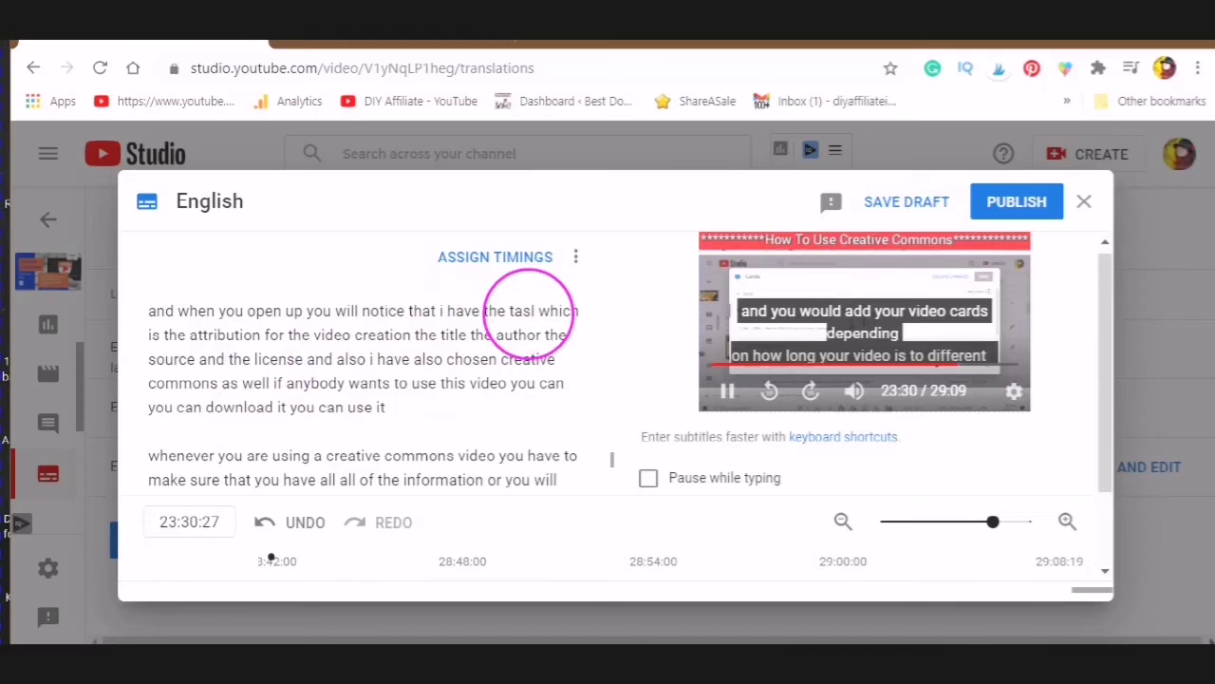
scroll(485, 356, "up", 5)
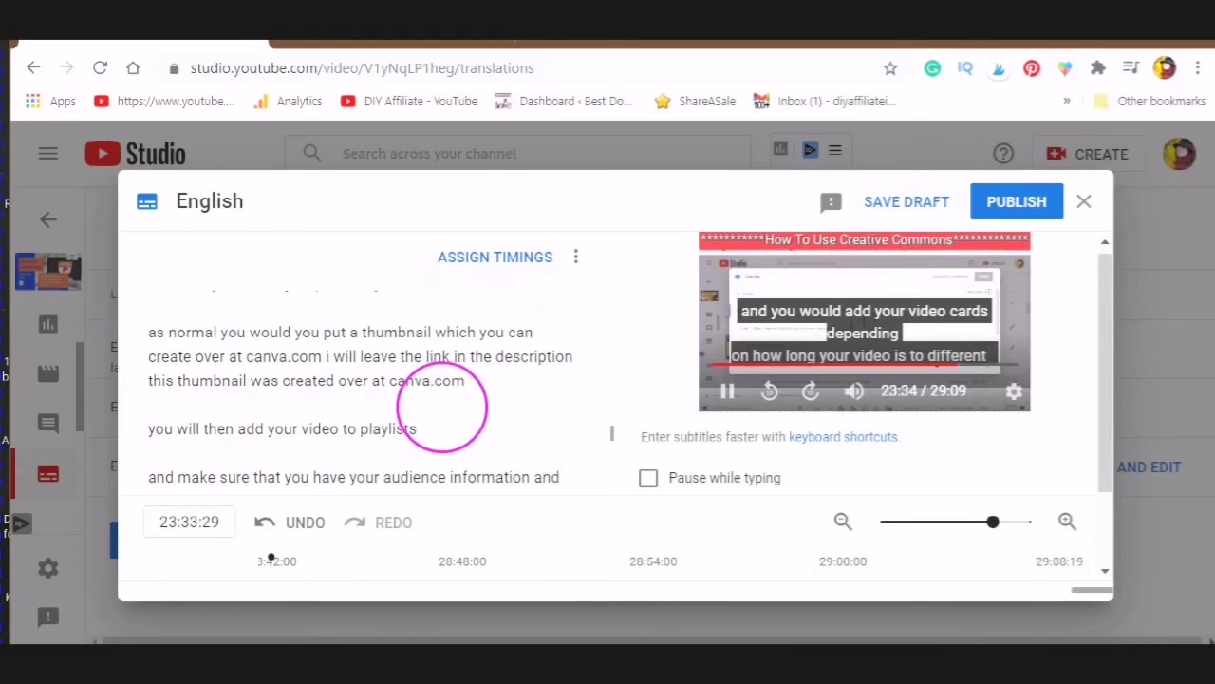
right_click(187, 48)
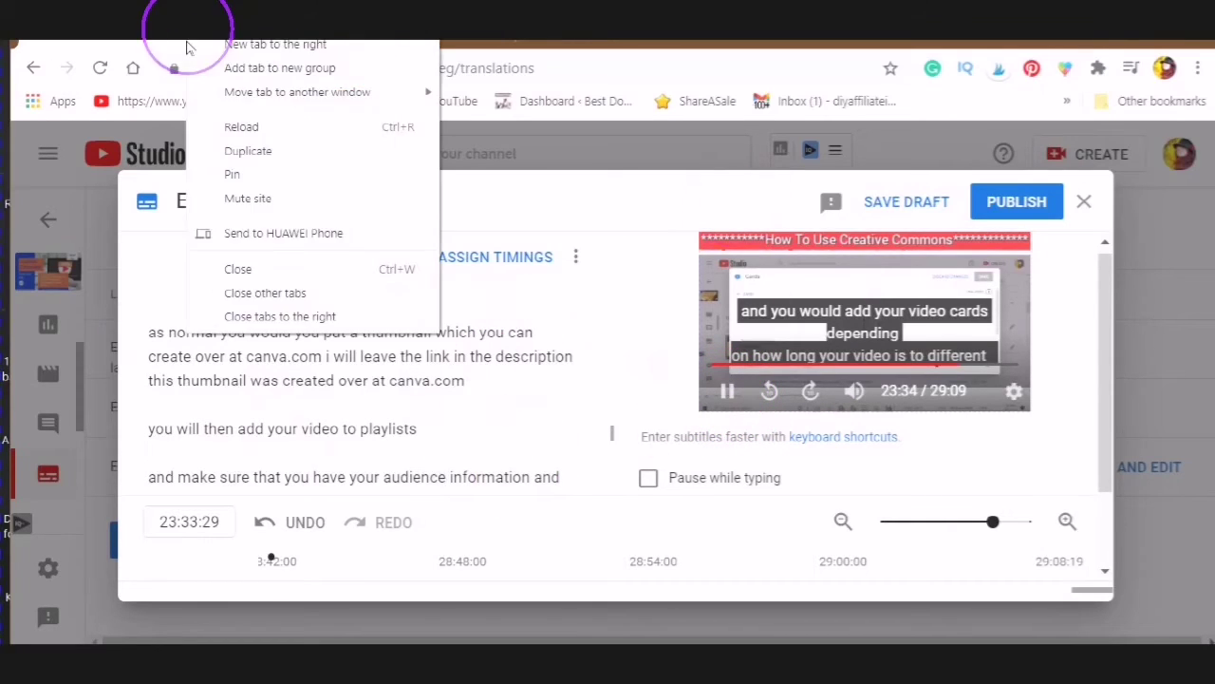
left_click(254, 198)
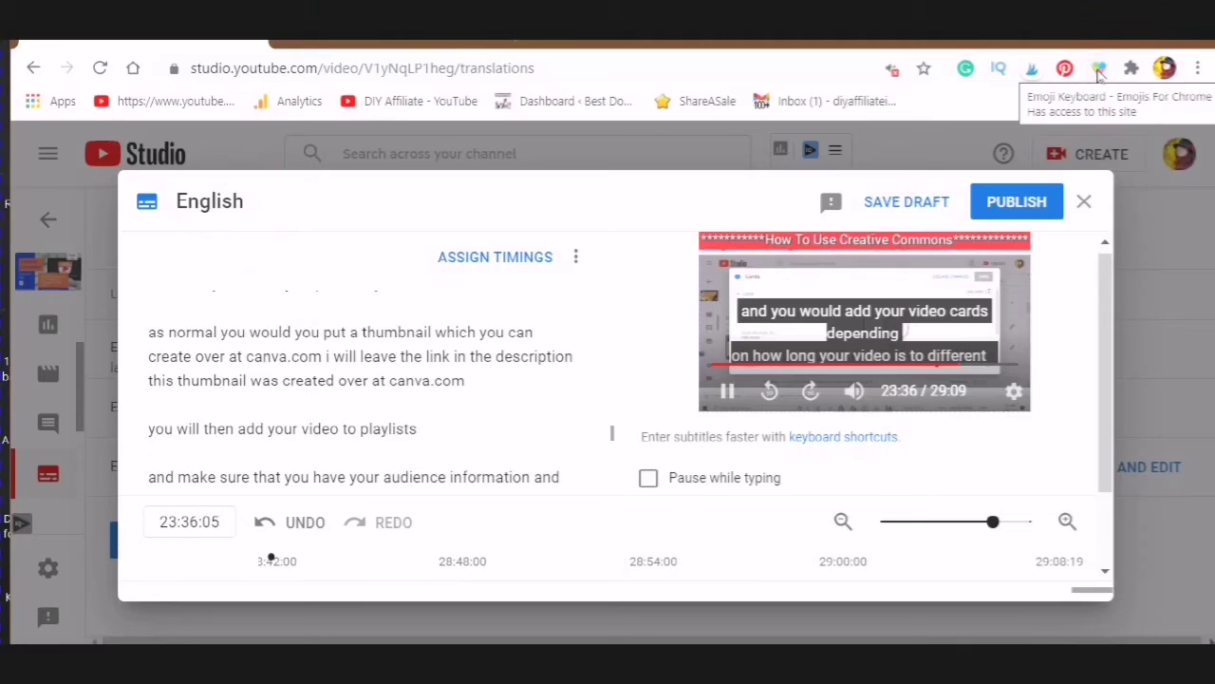
Insert a running woman emoji from the Emoji Keyboard extension at the end of the caption "you will then add your video to playlists".
left_click(1098, 73)
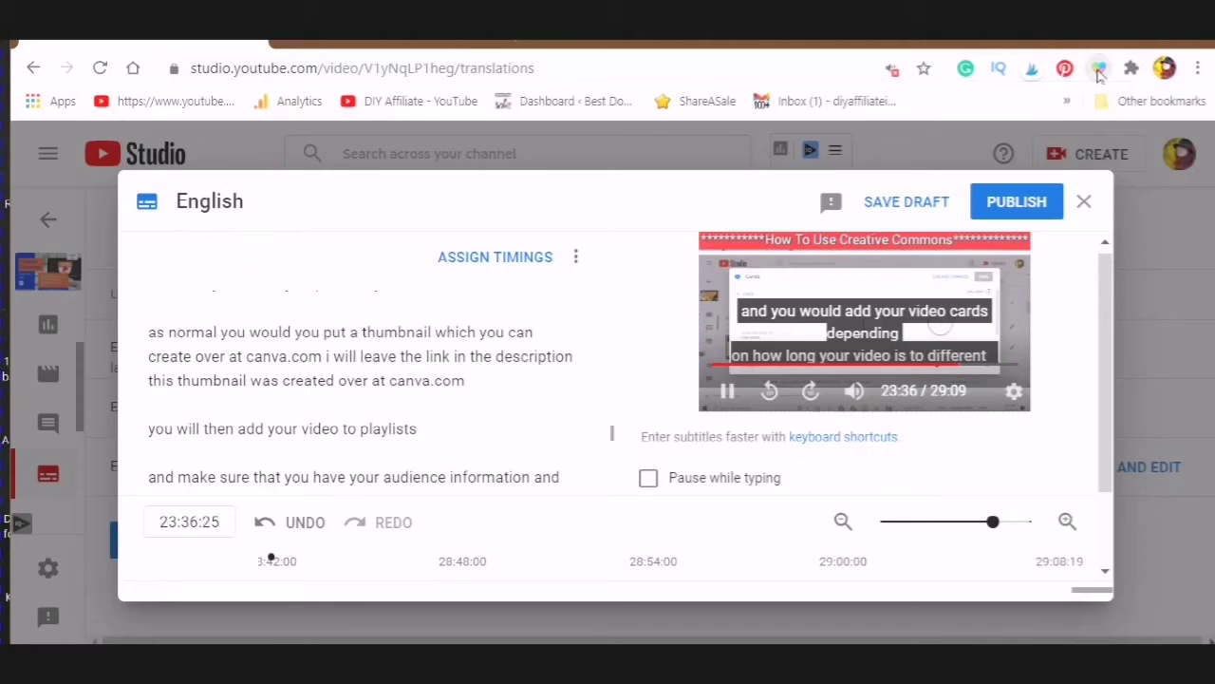
left_click(1099, 72)
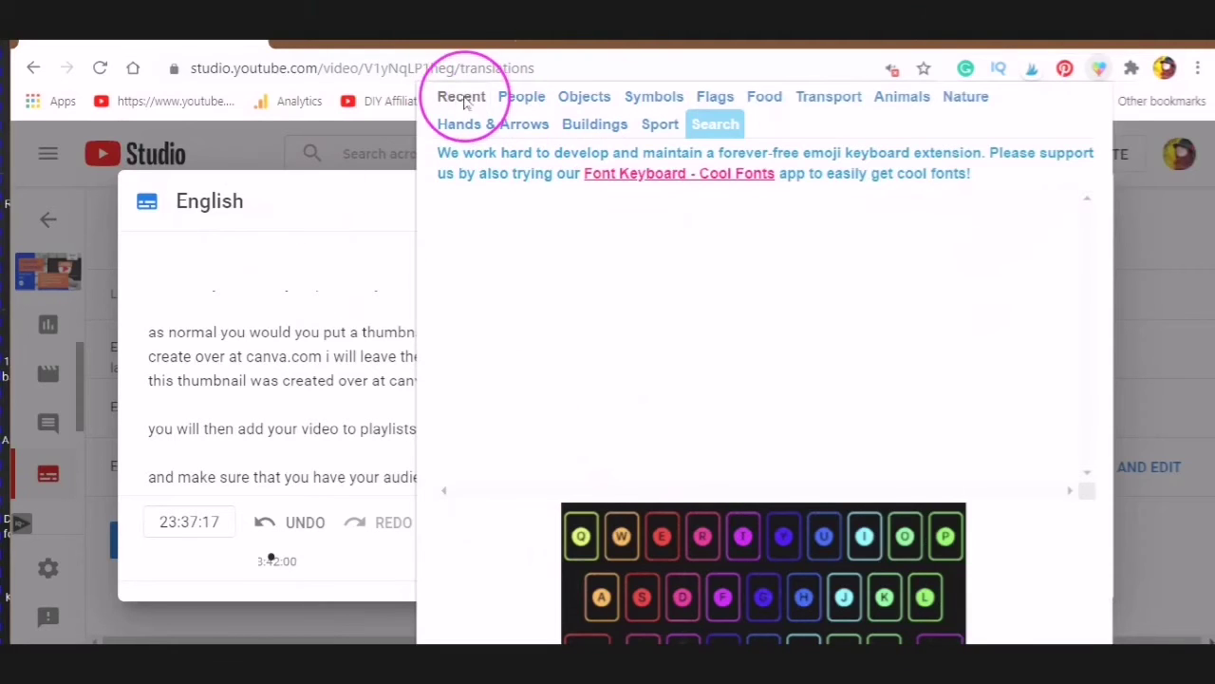
left_click(520, 101)
left_click(581, 92)
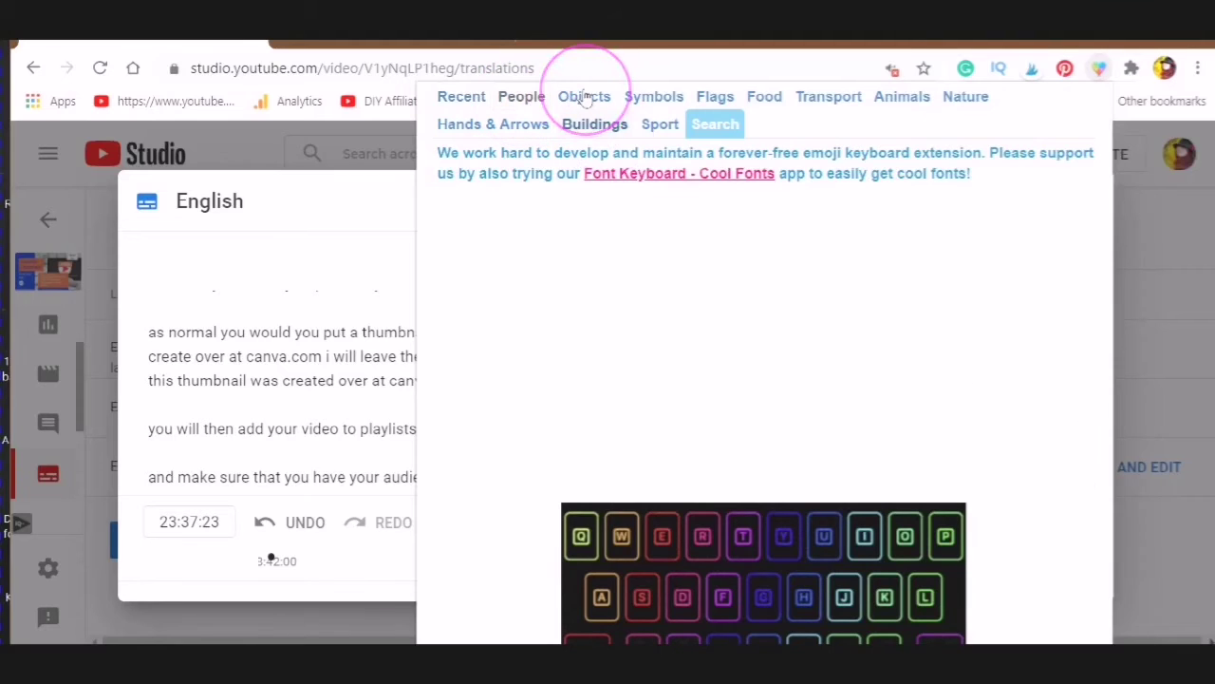
left_click(626, 94)
left_click(656, 99)
left_click(712, 99)
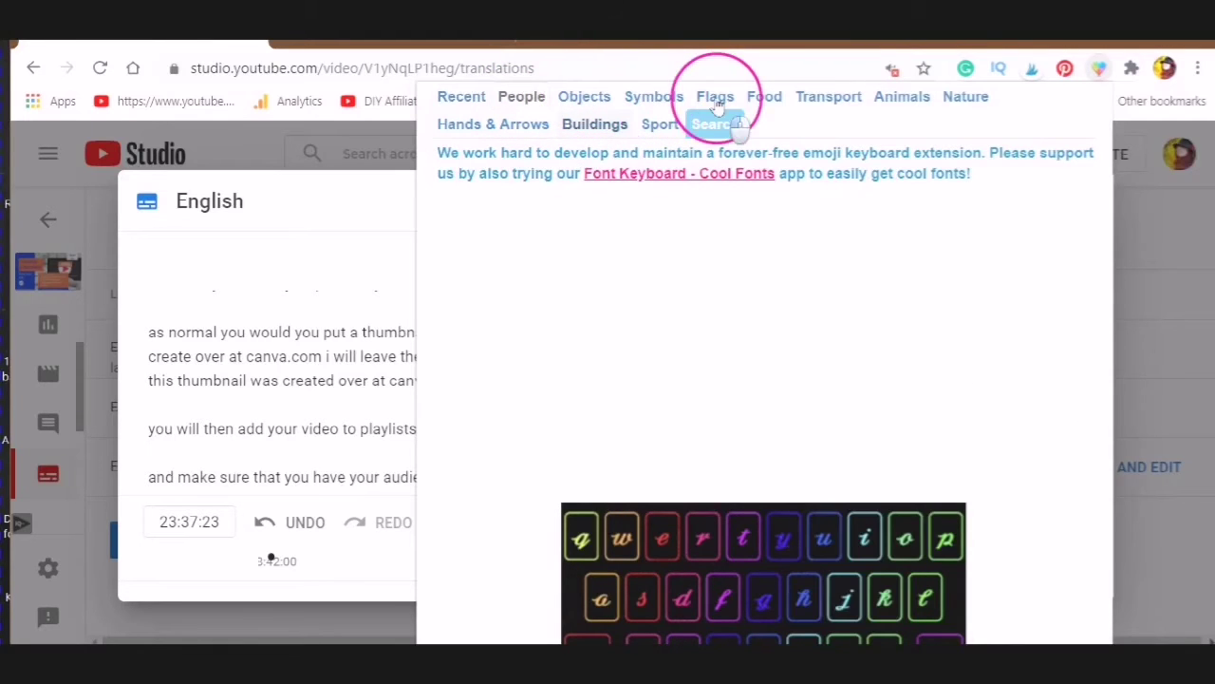
left_click(774, 101)
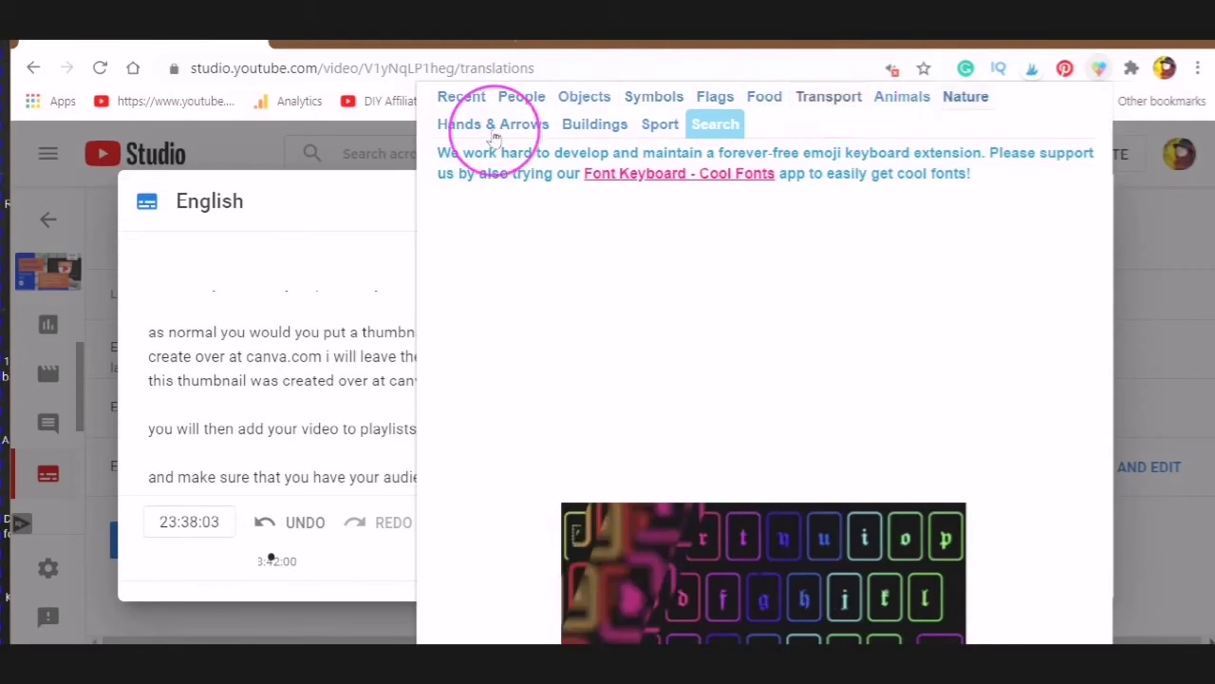
left_click(589, 129)
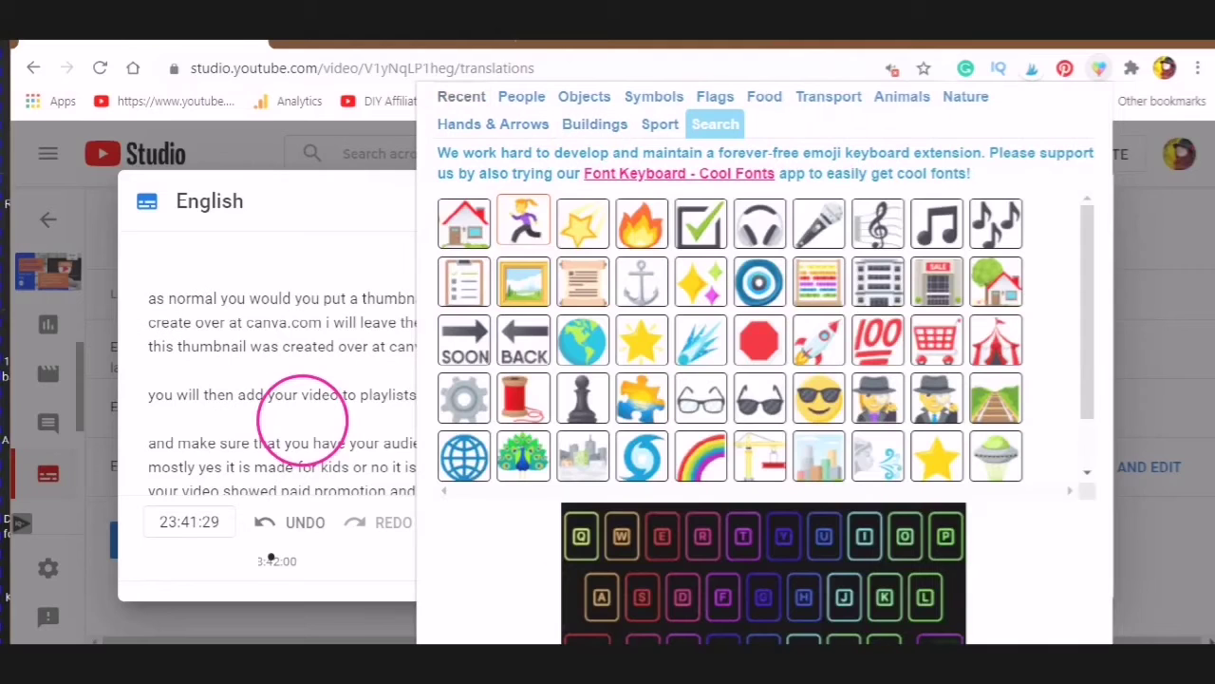
left_click(302, 418)
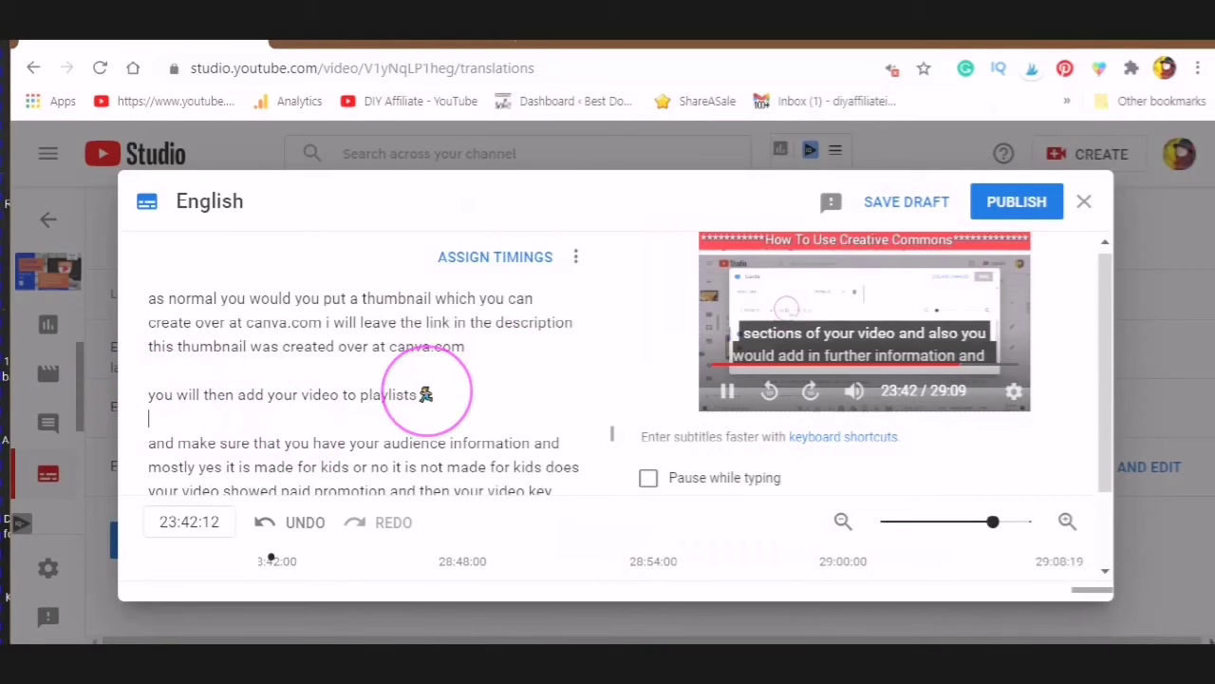
Insert the smiling face with sunglasses emoji from the system picker after the running emoji in the "add your video to playlists" caption.
left_click(435, 391)
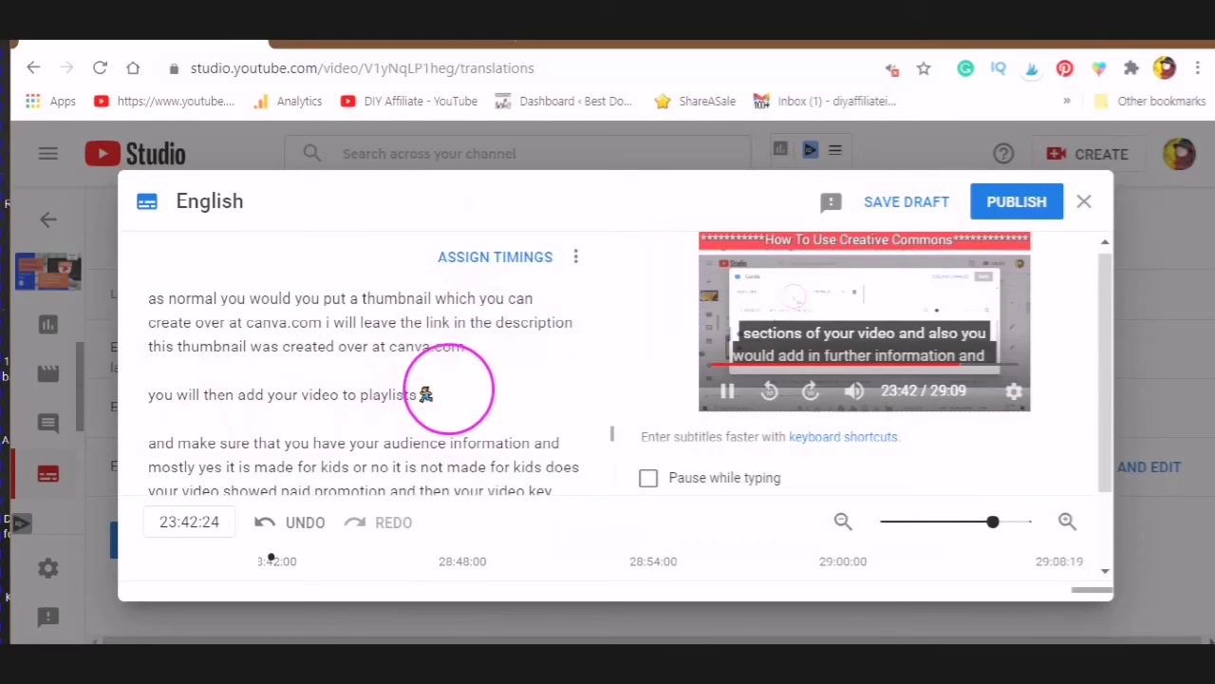
right_click(435, 392)
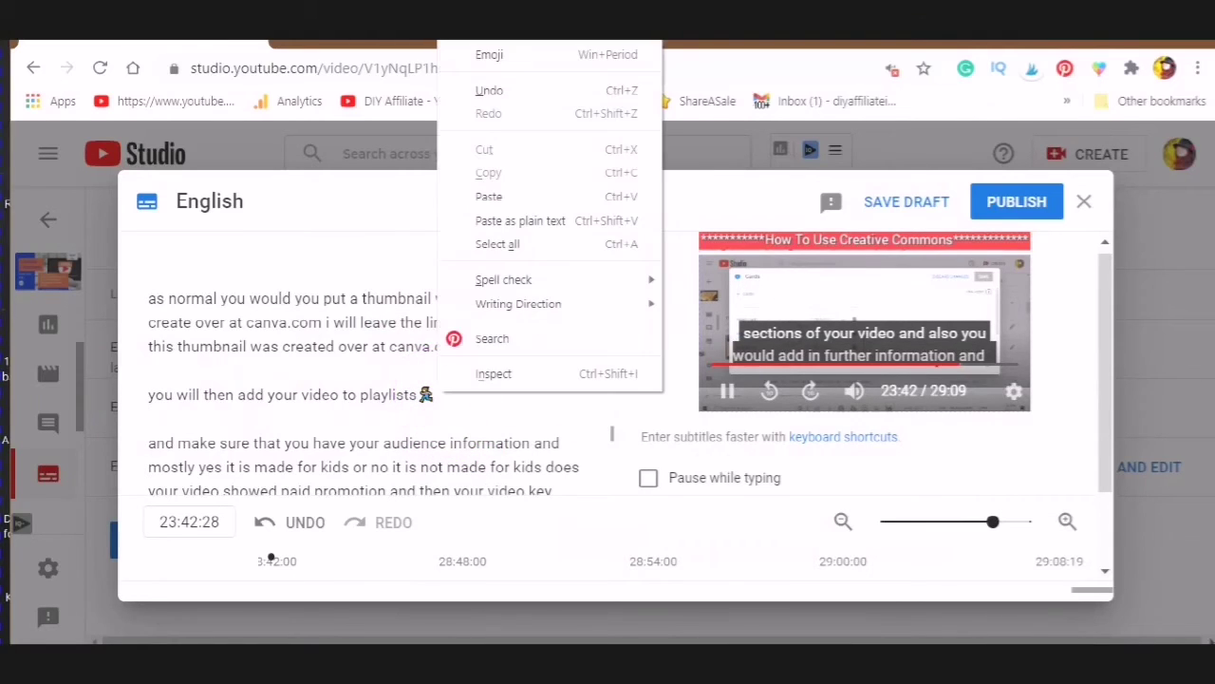
left_click(487, 52)
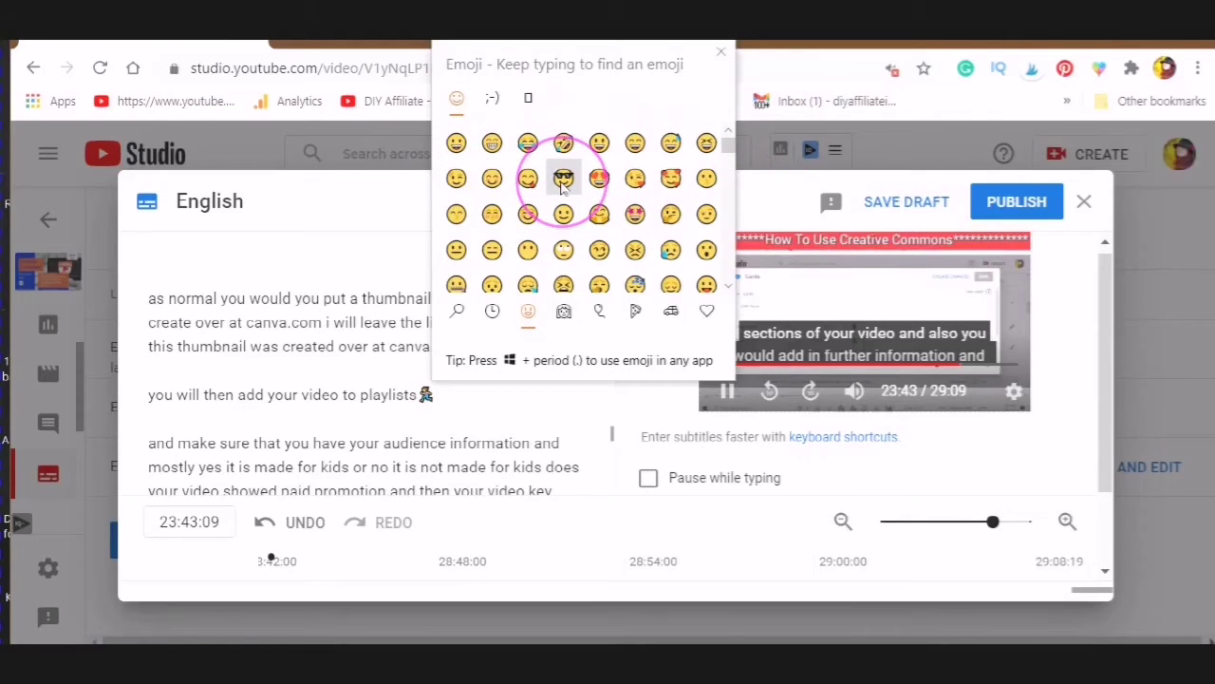
left_click(564, 179)
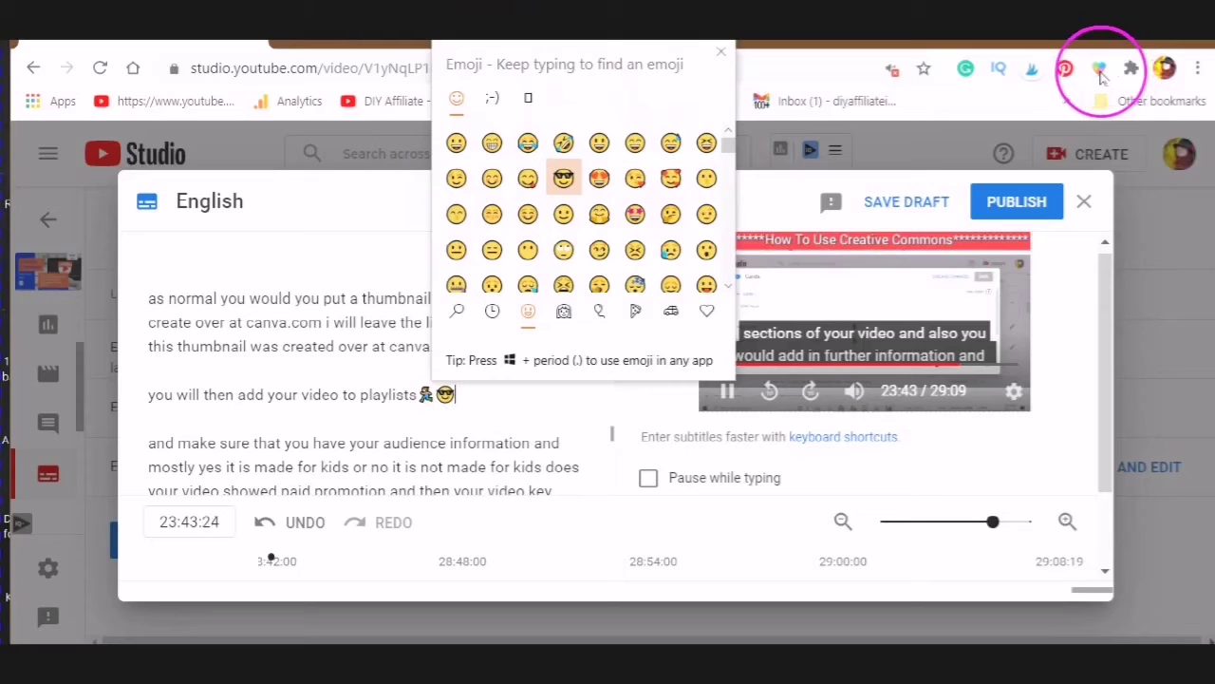
Insert a glowing star emoji from the Emoji Keyboard extension on the line below the "add your video to playlists" caption.
left_click(1098, 76)
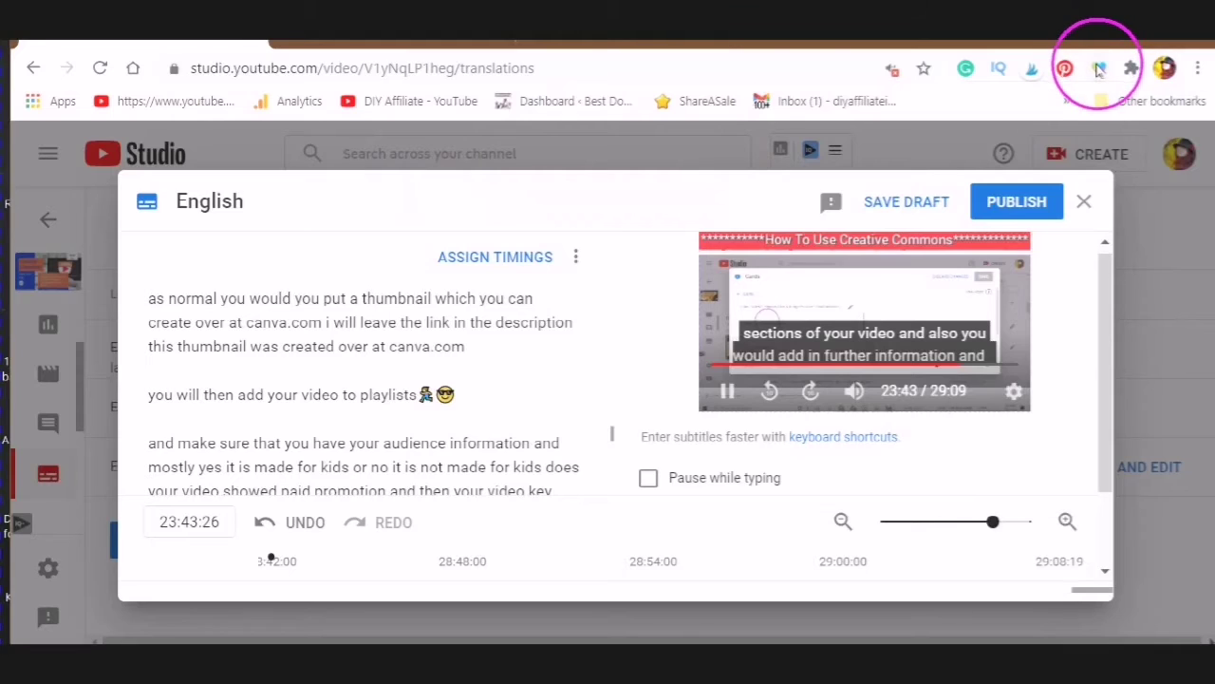
left_click(1099, 72)
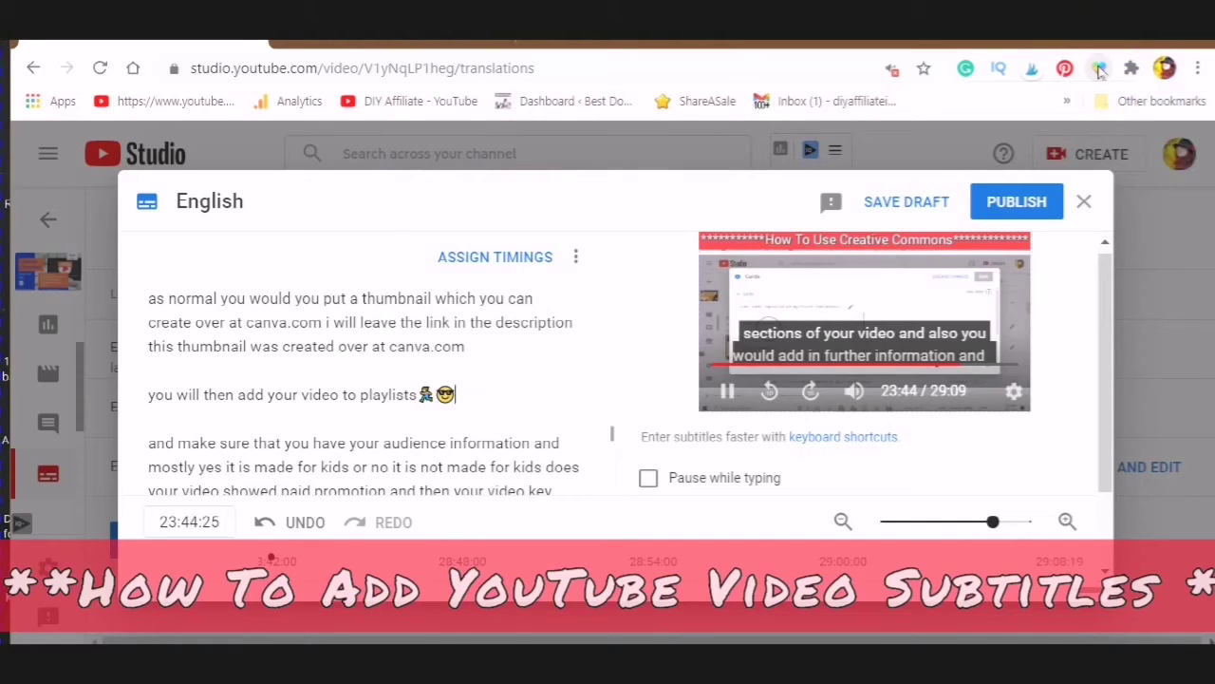
left_click(1080, 83)
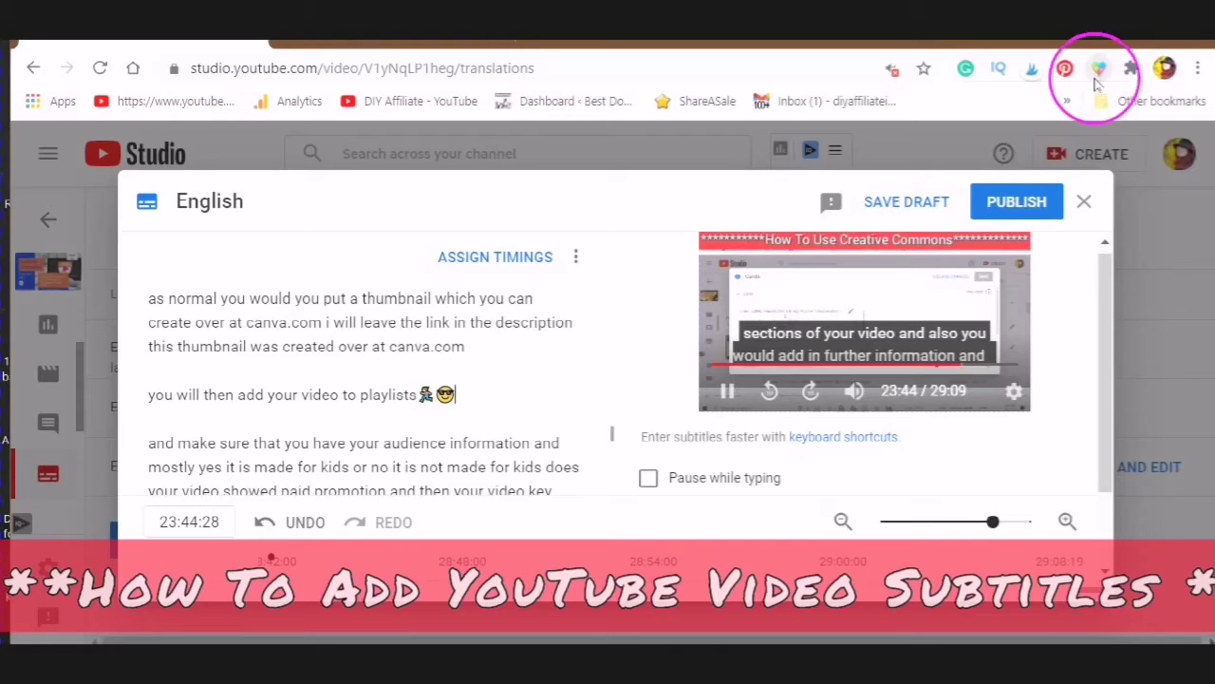
left_click(1100, 72)
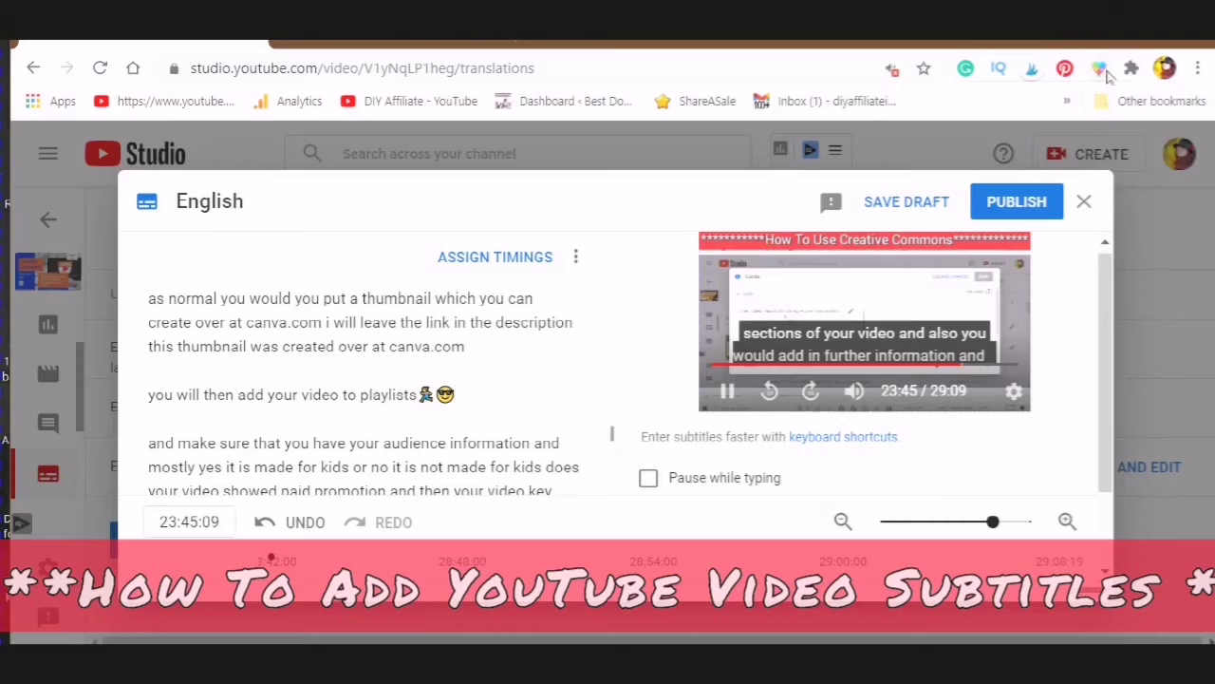
left_click(1102, 75)
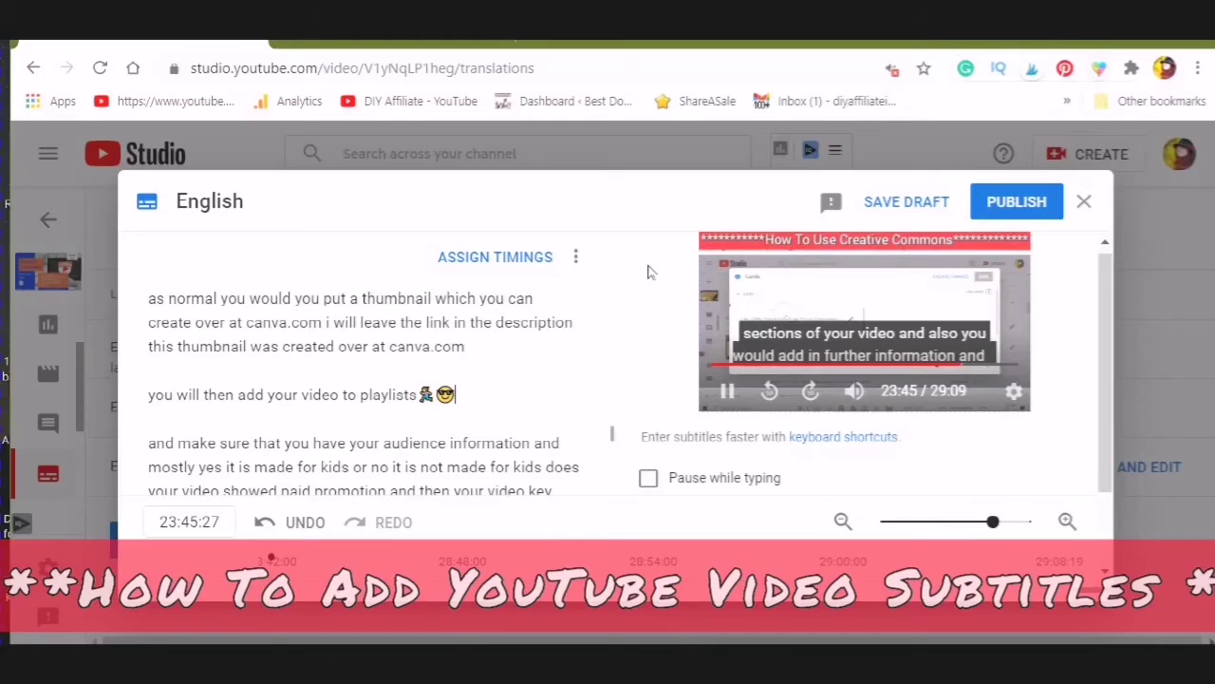
left_click(638, 292)
left_click(824, 81)
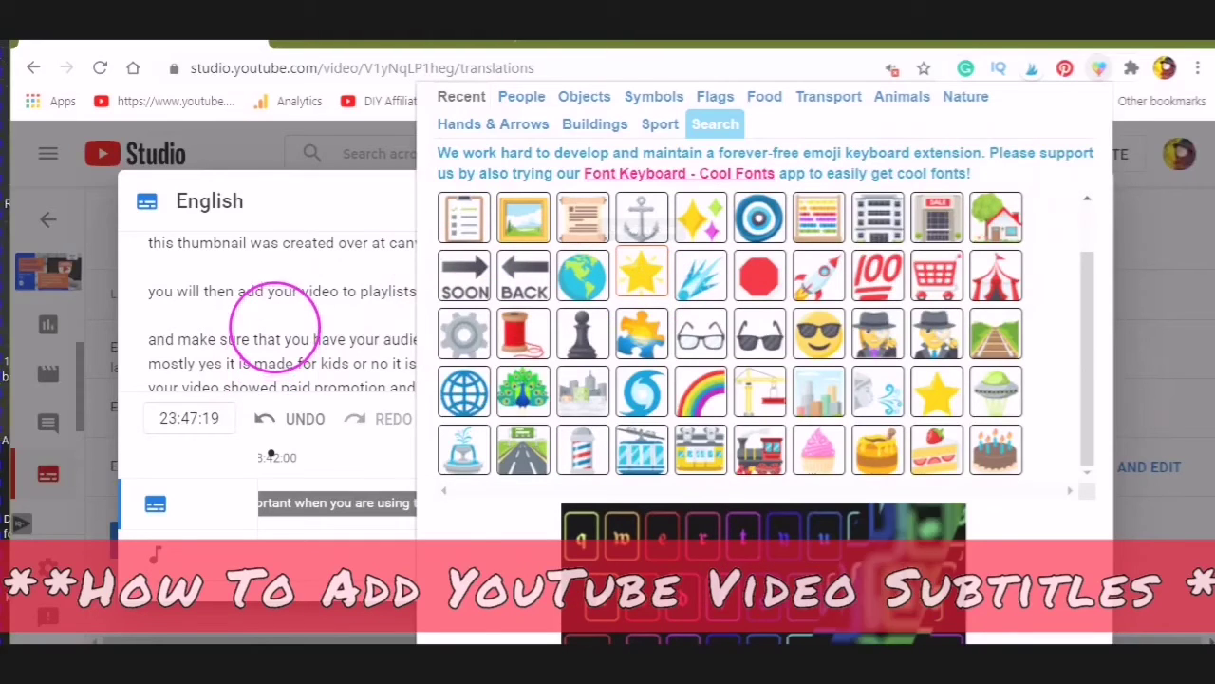
left_click(274, 325)
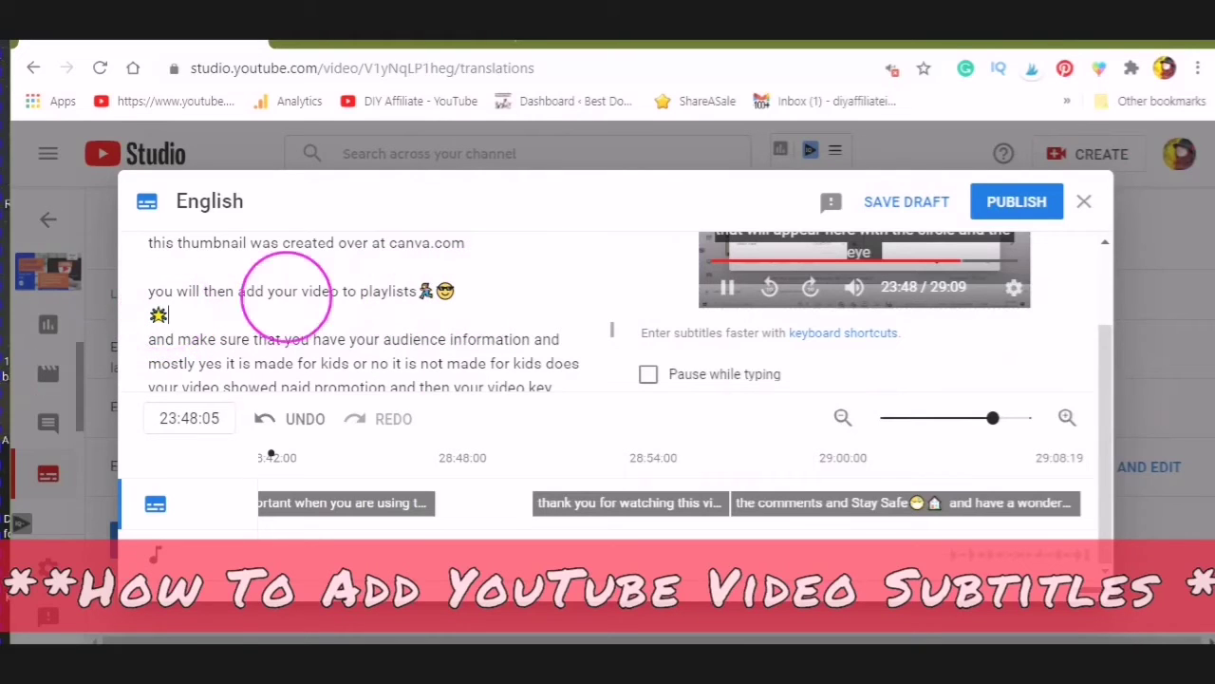
Undo the most recent emoji edits in the subtitles and check the surrounding captions.
scroll(285, 285, "down", 8)
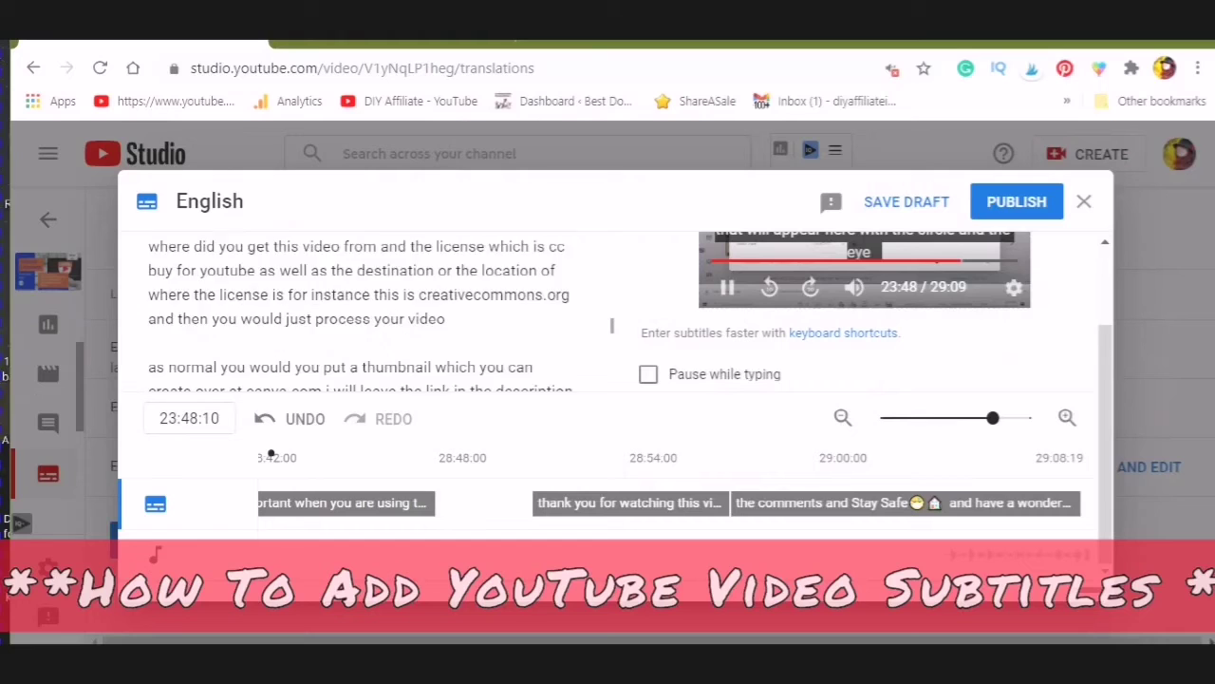
scroll(272, 220, "down", 2)
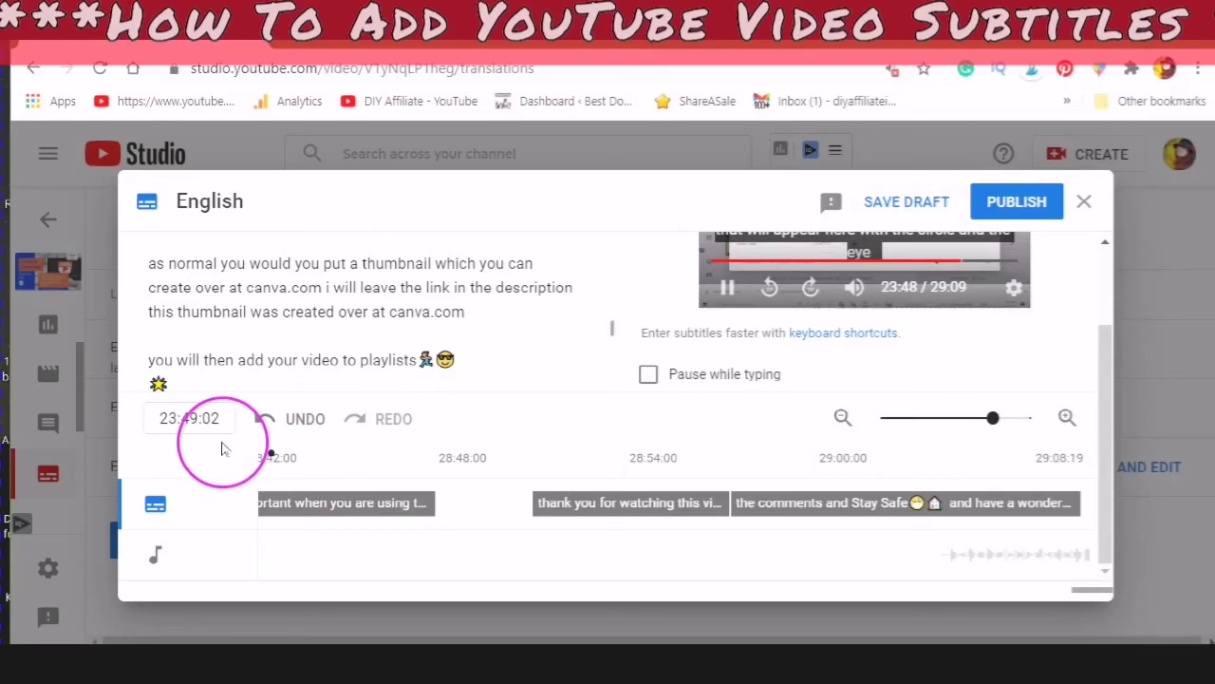
left_click(304, 429)
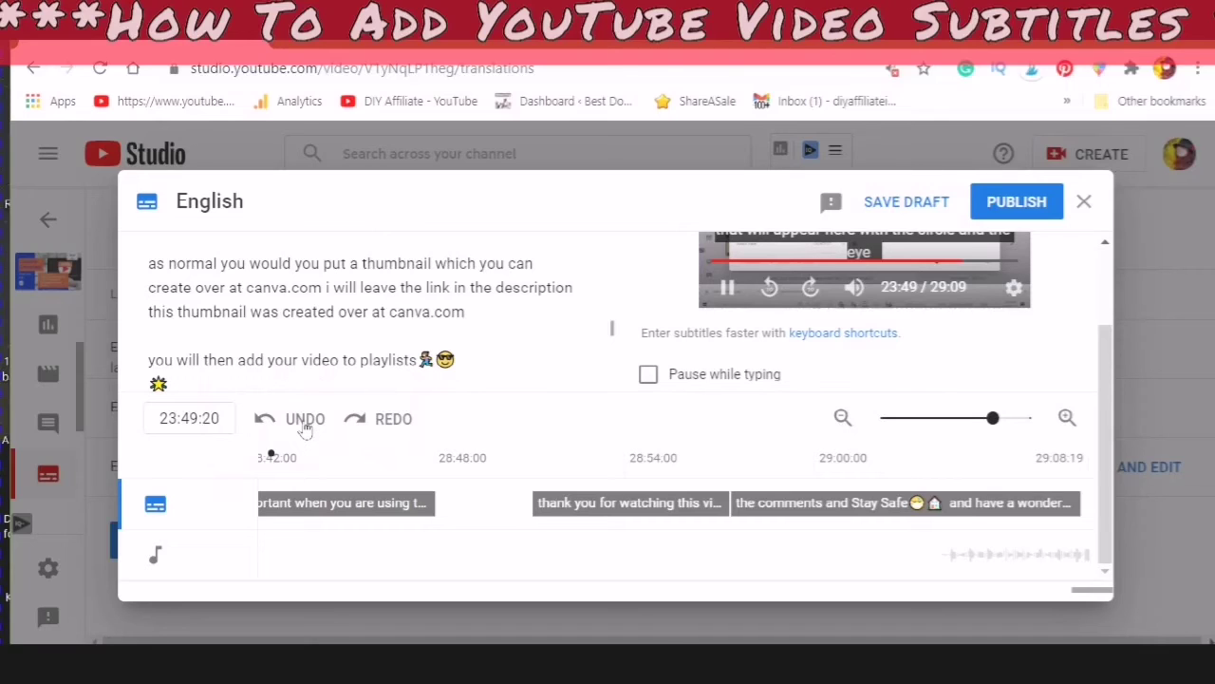
left_click(305, 429)
left_click(305, 429)
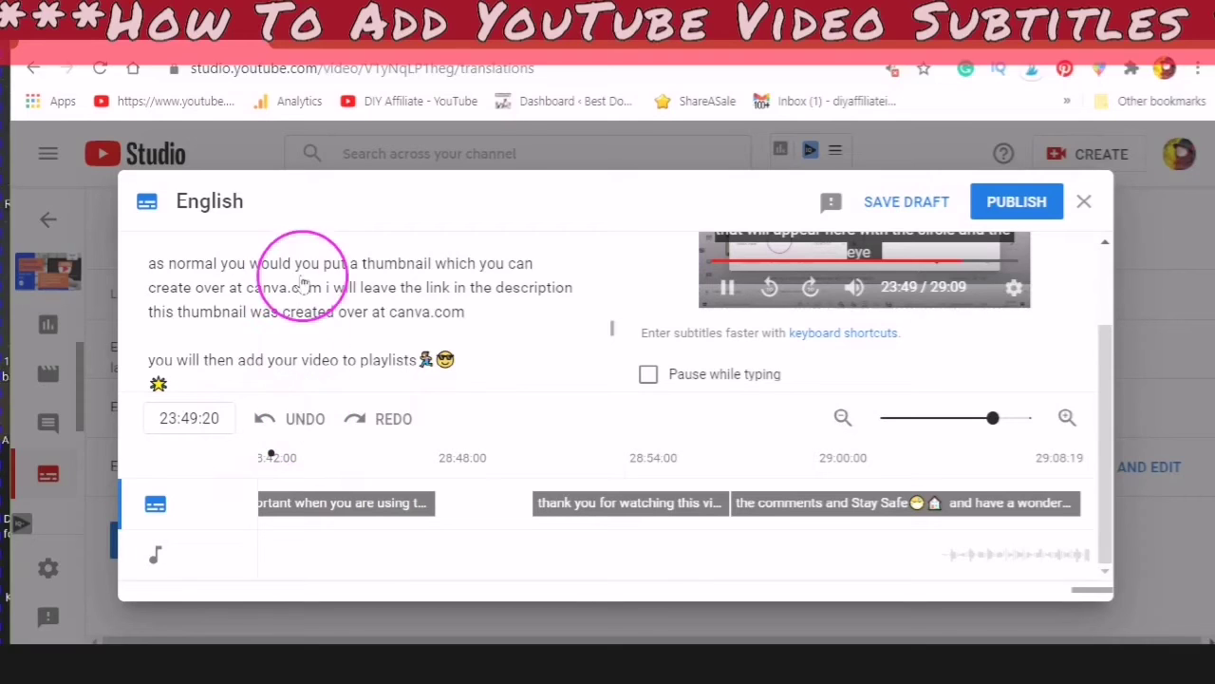
scroll(328, 332, "down", 1)
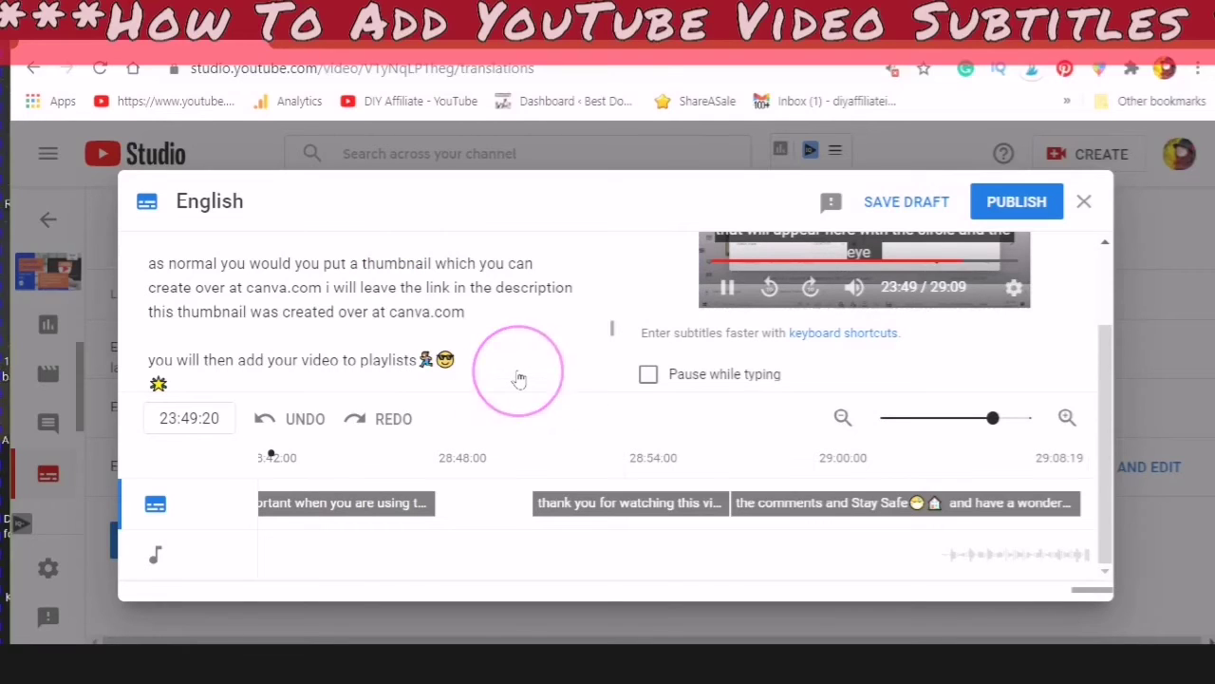
scroll(515, 363, "down", 5)
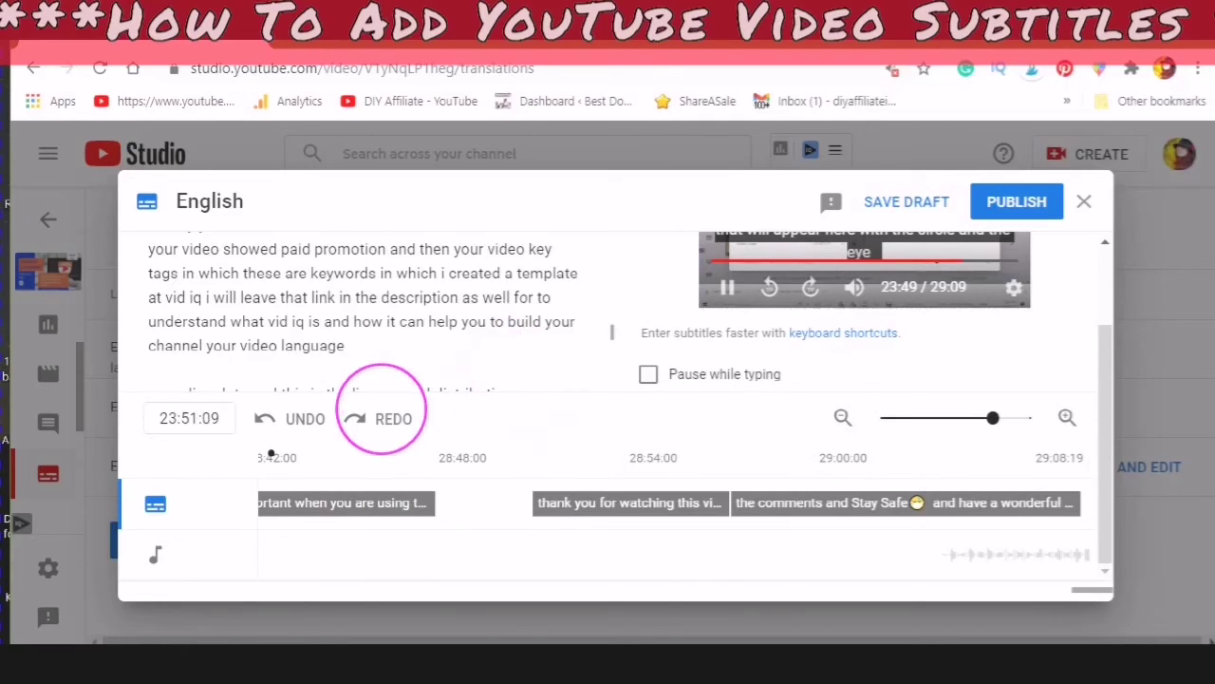
Redo the undone emoji edits in the subtitles.
left_click(387, 425)
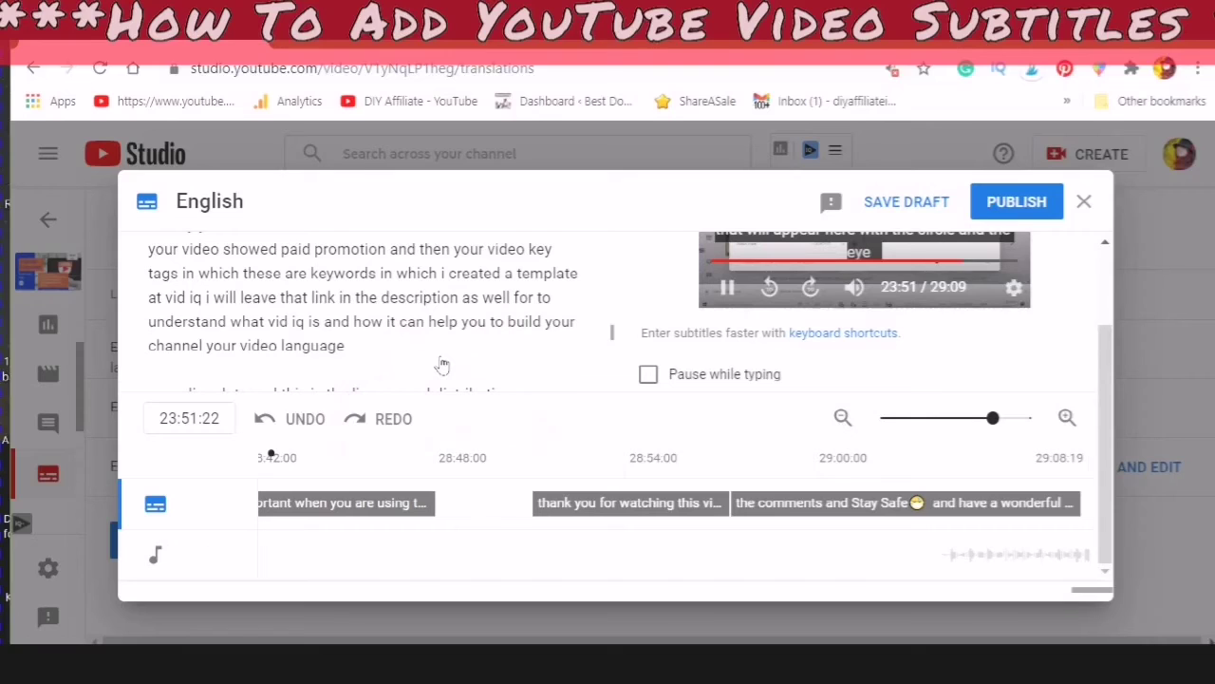
scroll(442, 365, "down", 2)
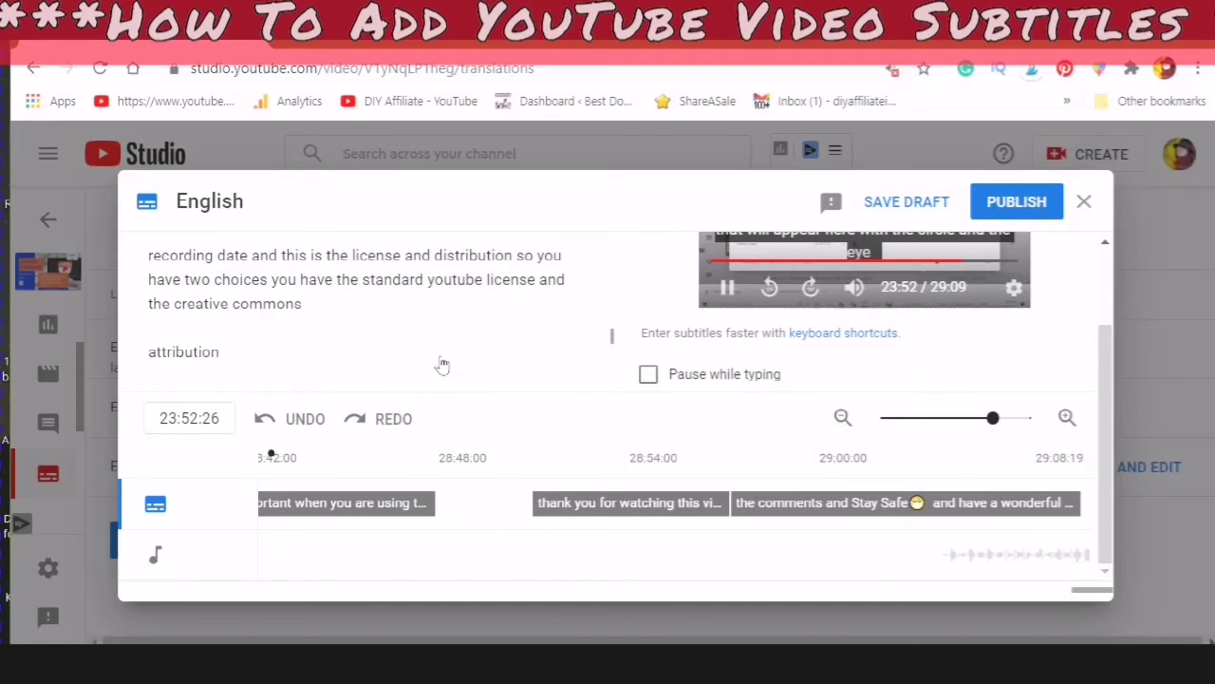
left_click(364, 424)
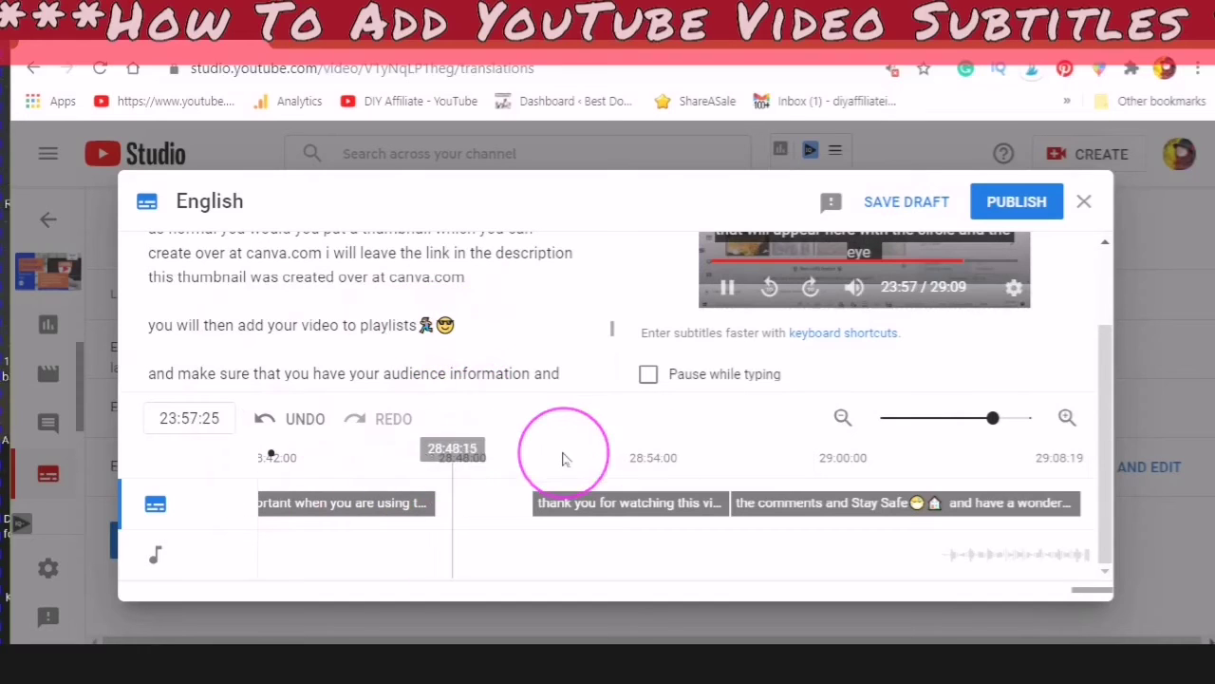
Move the playhead to the "thank you for watching" caption near 28:51 and look through the captions back to the opening greeting.
left_click(546, 459)
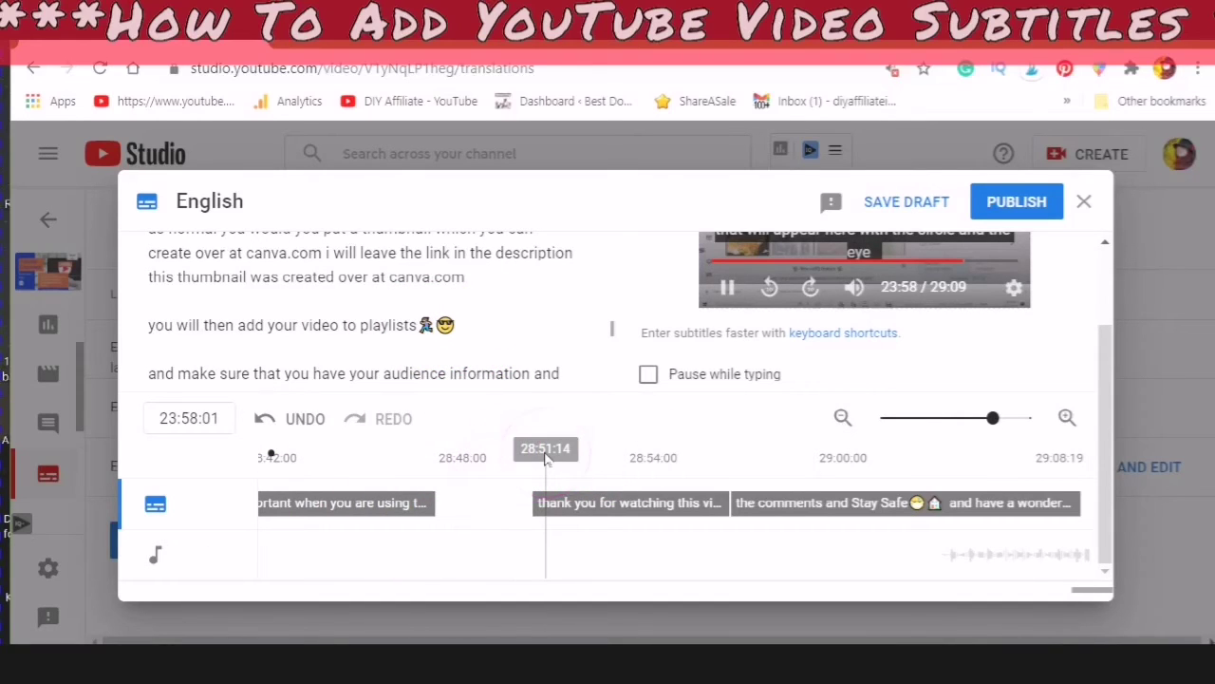
scroll(427, 342, "up", 10)
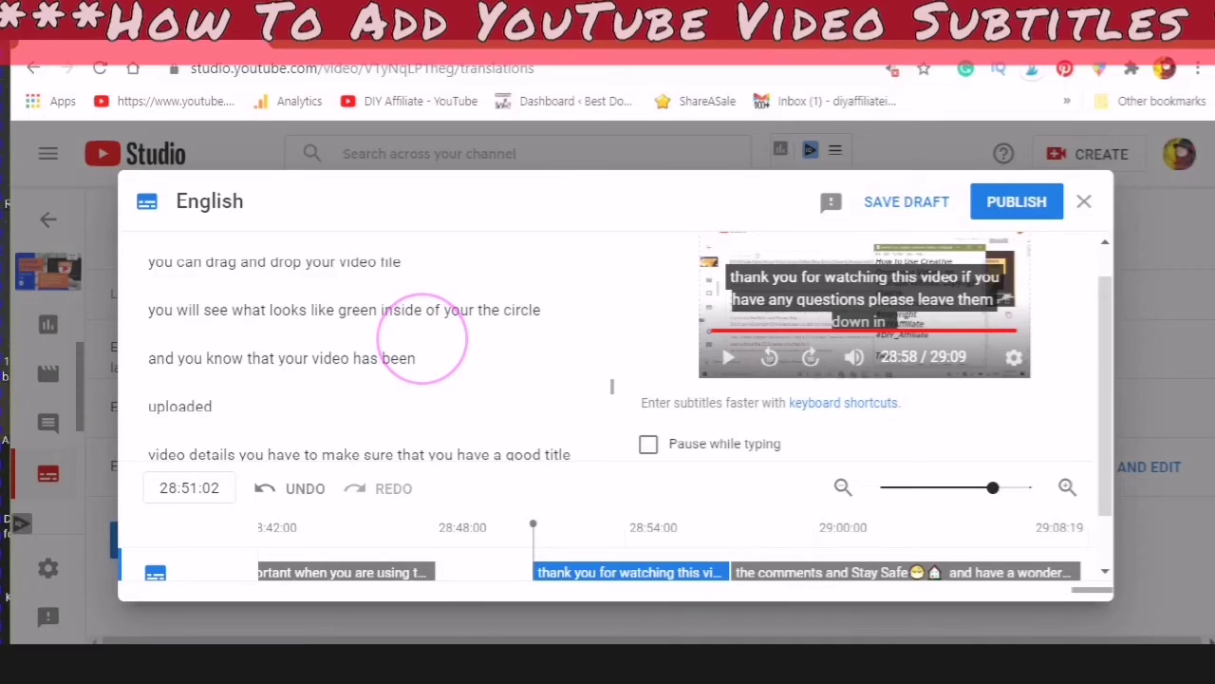
scroll(422, 337, "up", 15)
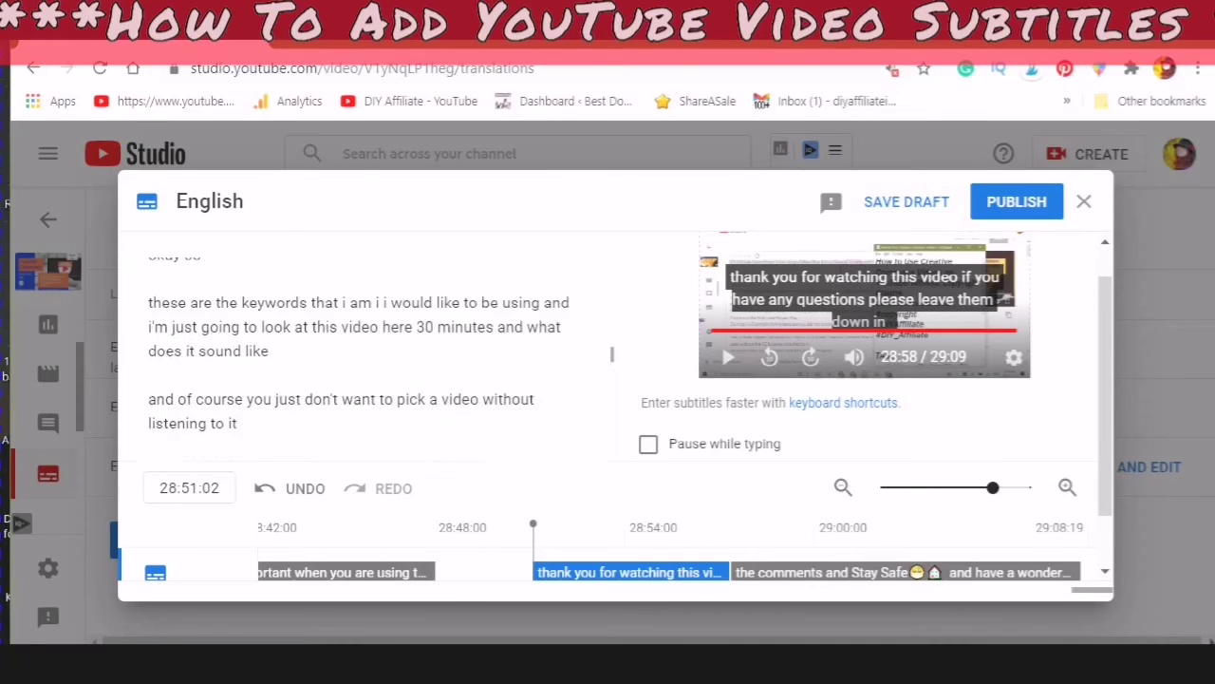
scroll(422, 337, "up", 15)
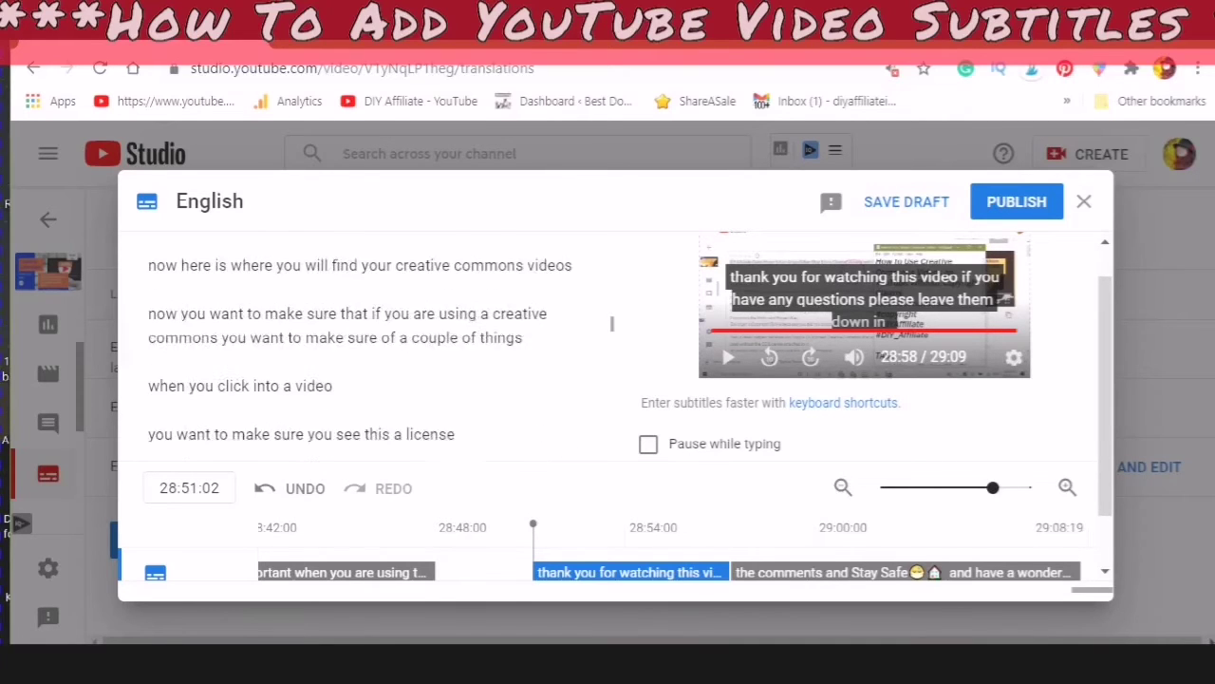
scroll(612, 323, "up", 15)
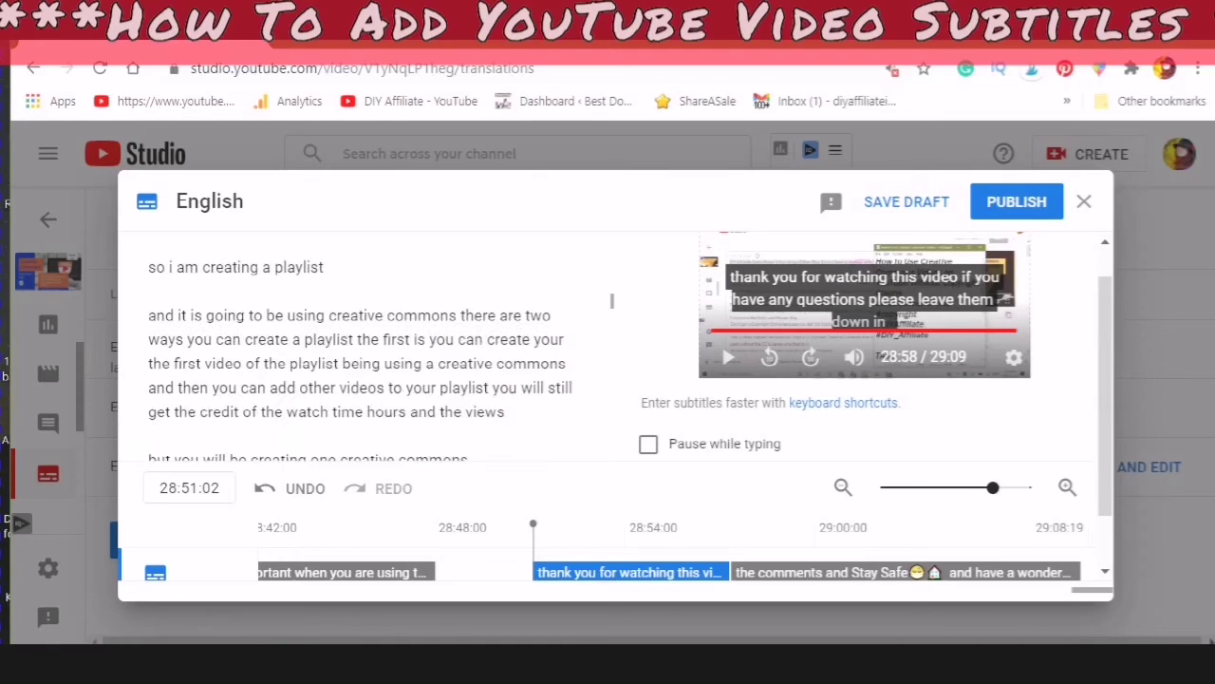
scroll(361, 352, "up", 10)
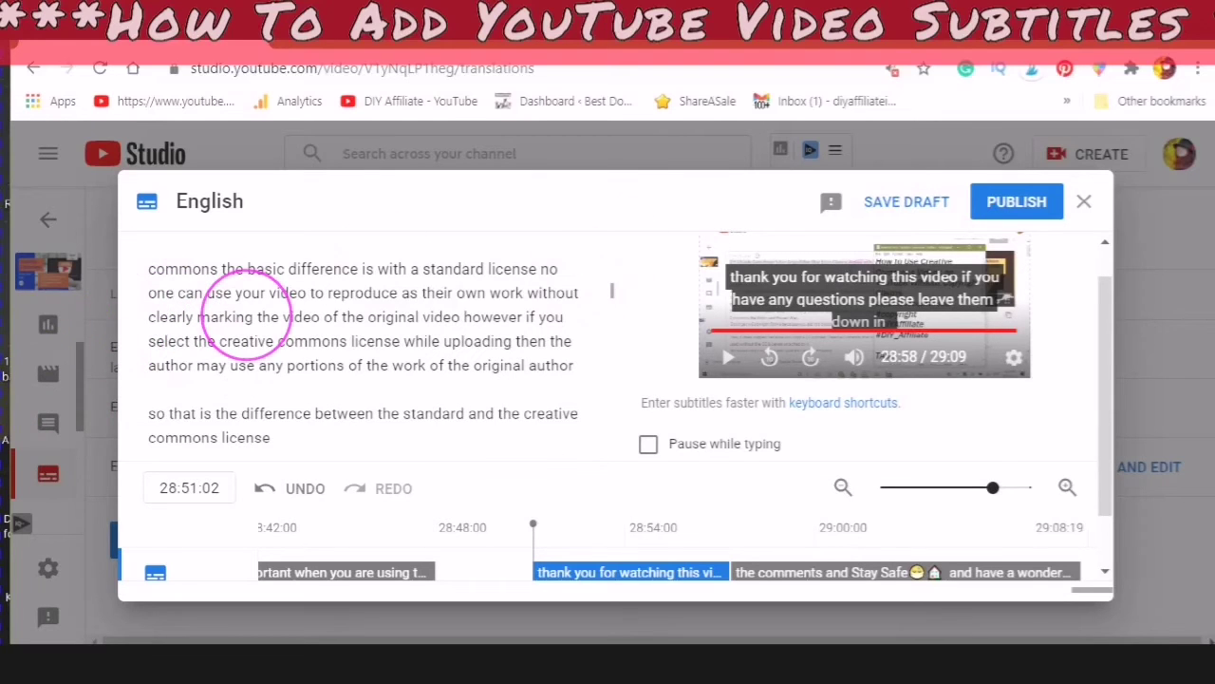
scroll(228, 322, "up", 8)
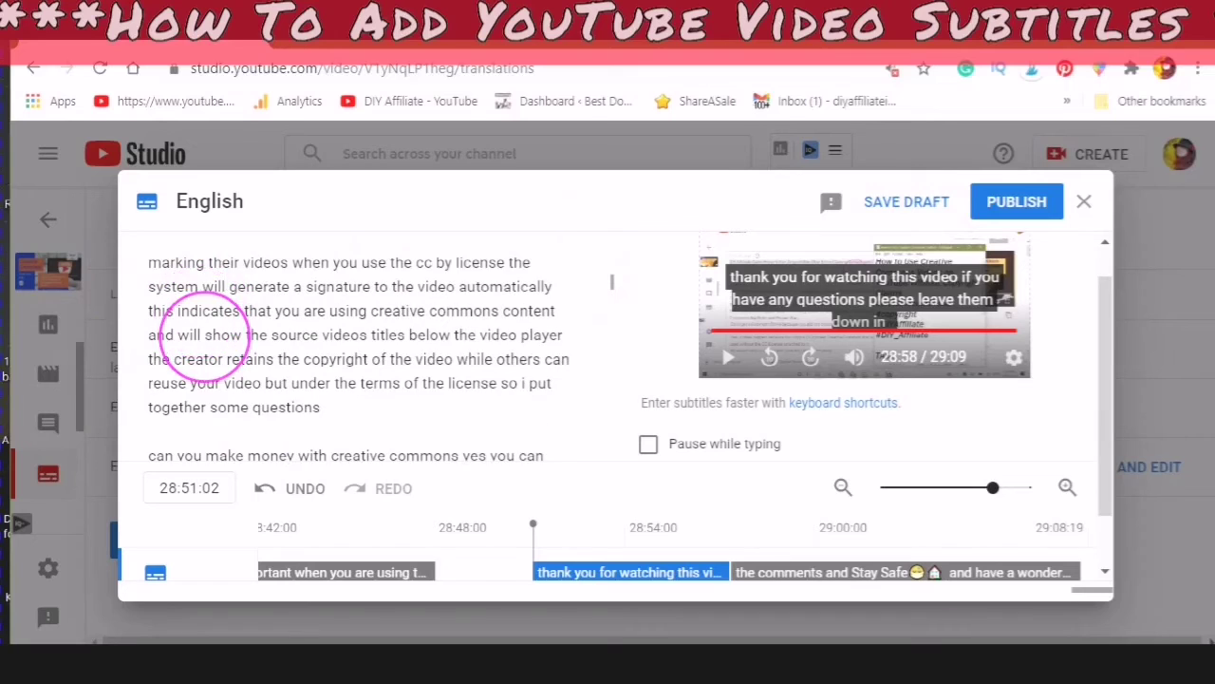
scroll(201, 338, "up", 10)
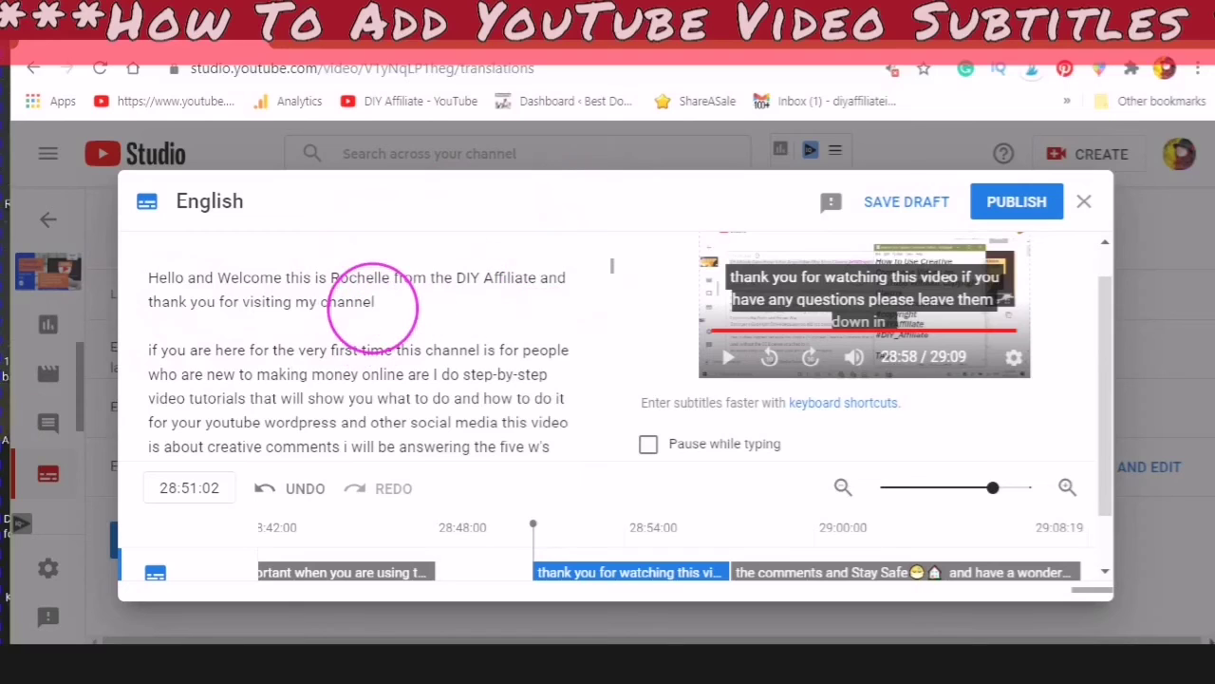
Review the early captions covering channel violations, the two YouTube license types and monetizing Creative Commons videos.
scroll(372, 305, "down", 3)
scroll(364, 327, "down", 2)
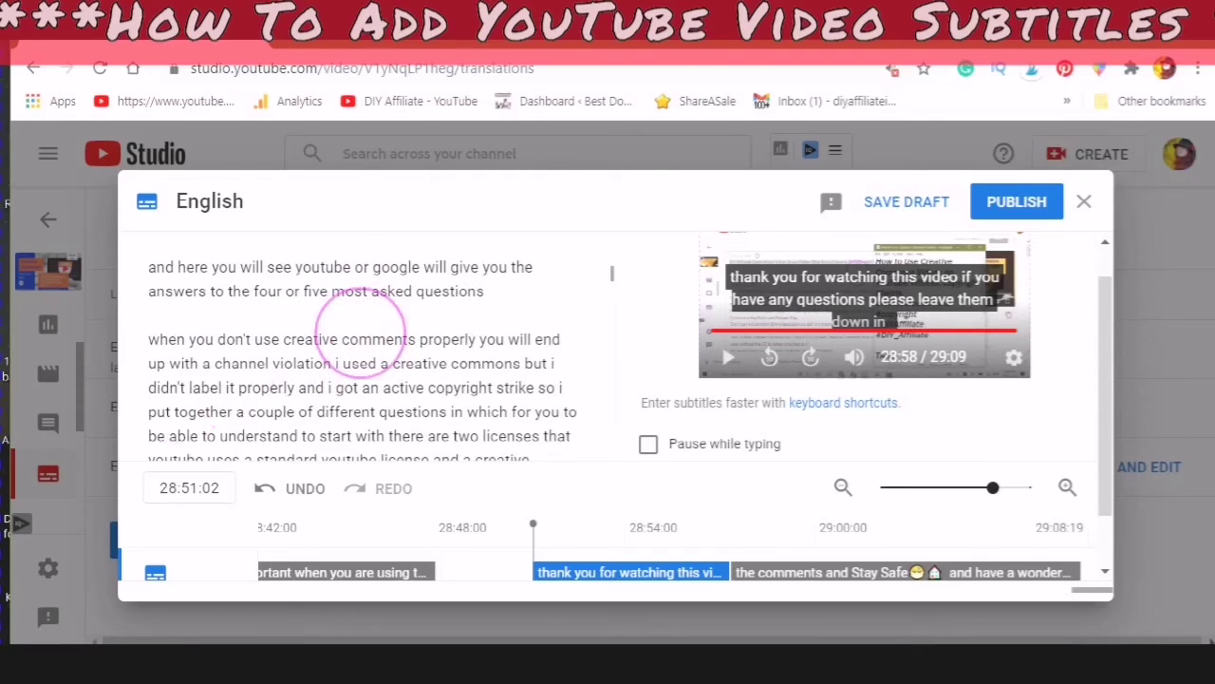
scroll(393, 339, "down", 1)
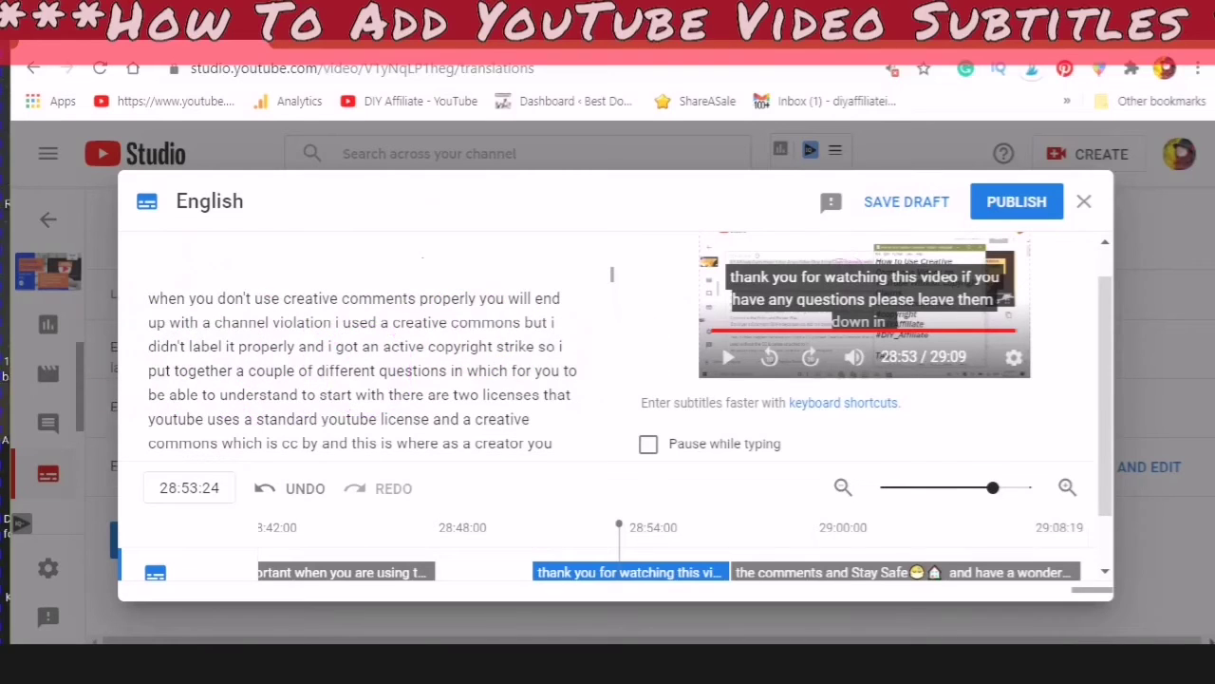
scroll(356, 364, "down", 1)
scroll(364, 360, "down", 8)
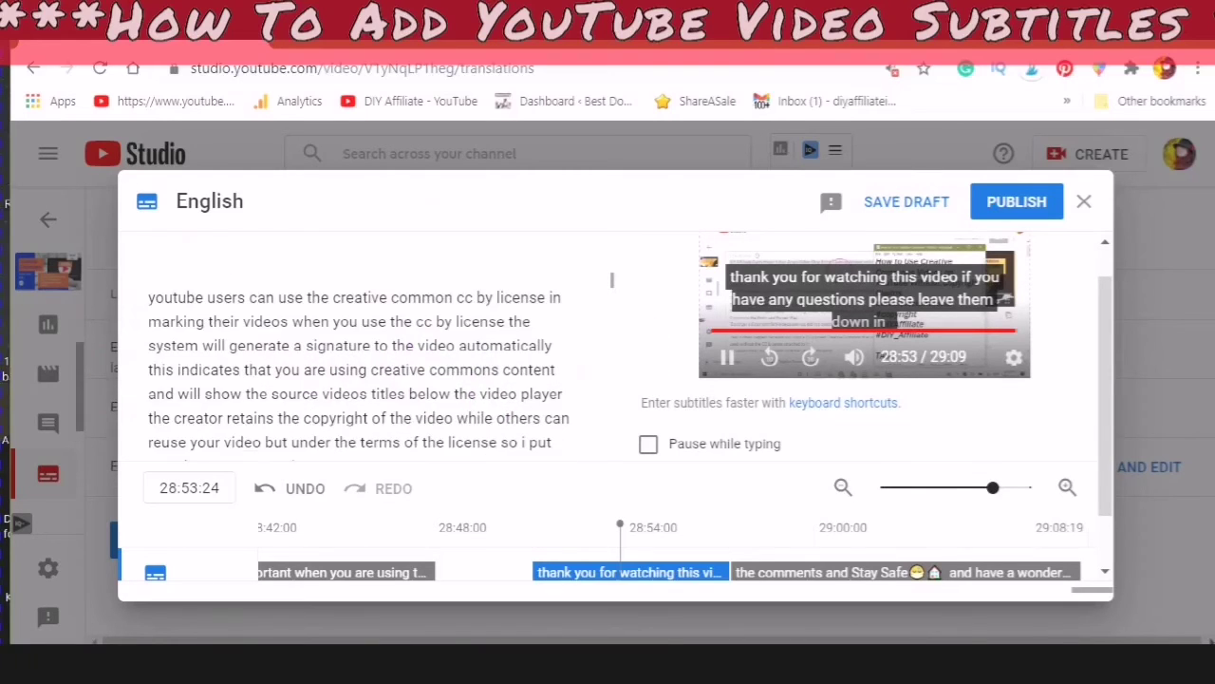
scroll(612, 283, "down", 2)
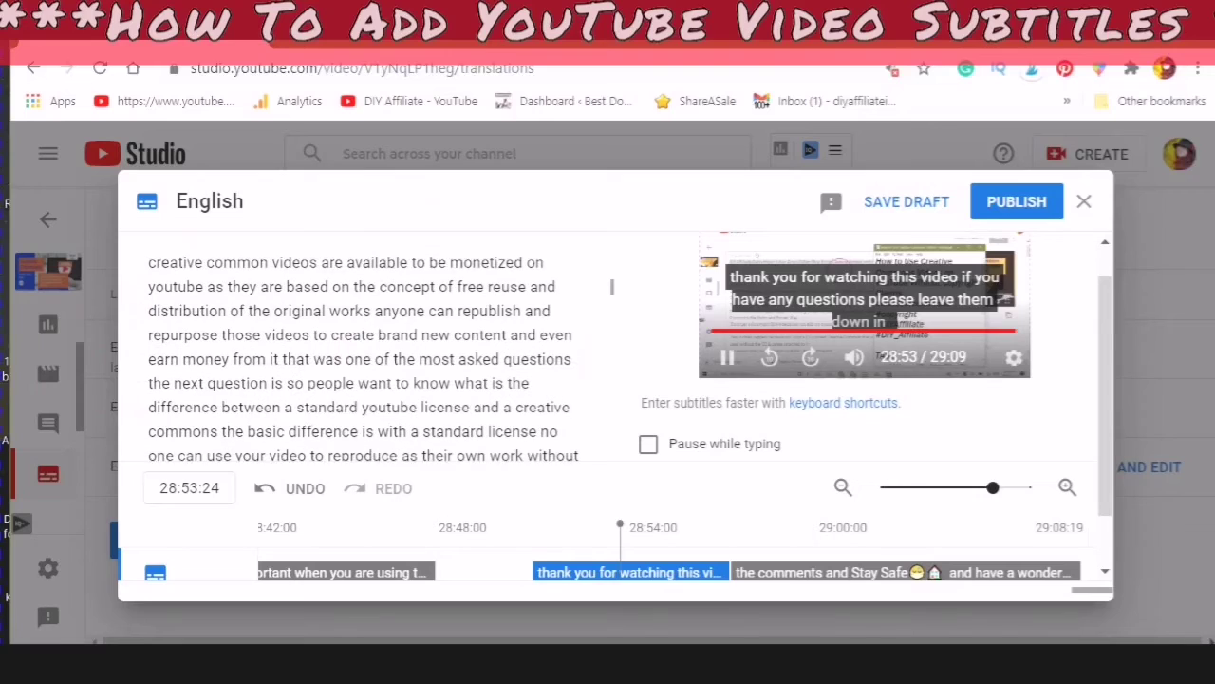
scroll(612, 283, "up", 4)
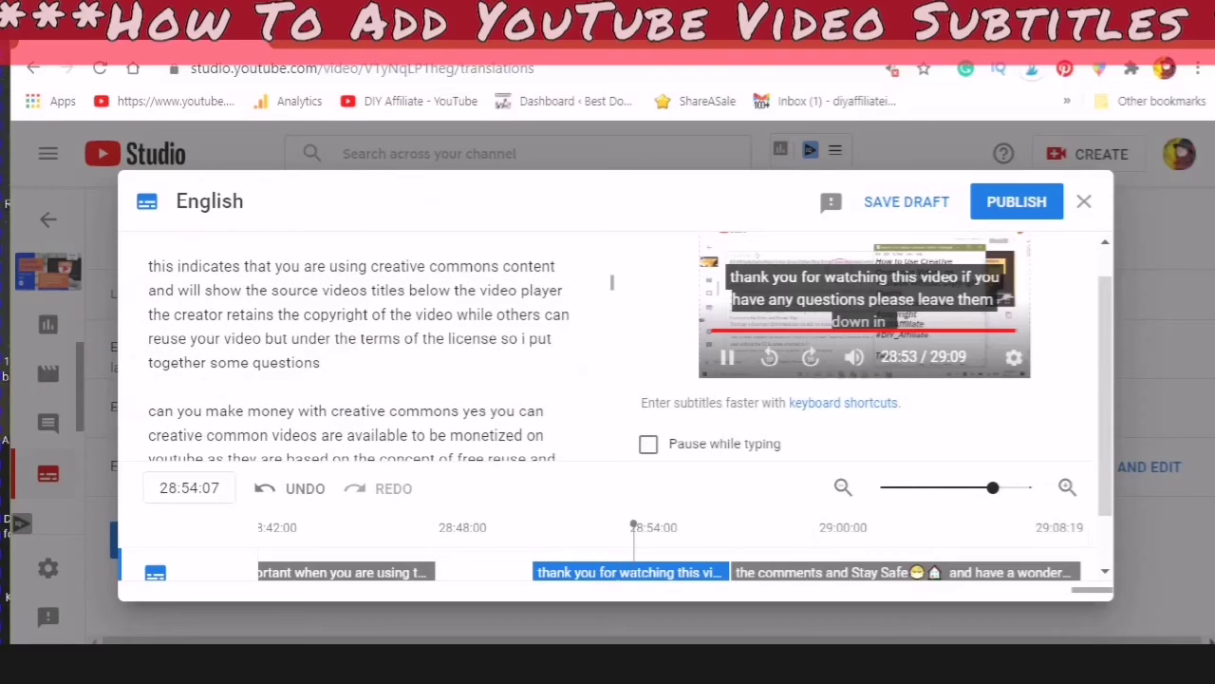
left_click(351, 370)
scroll(379, 246, "up", 3)
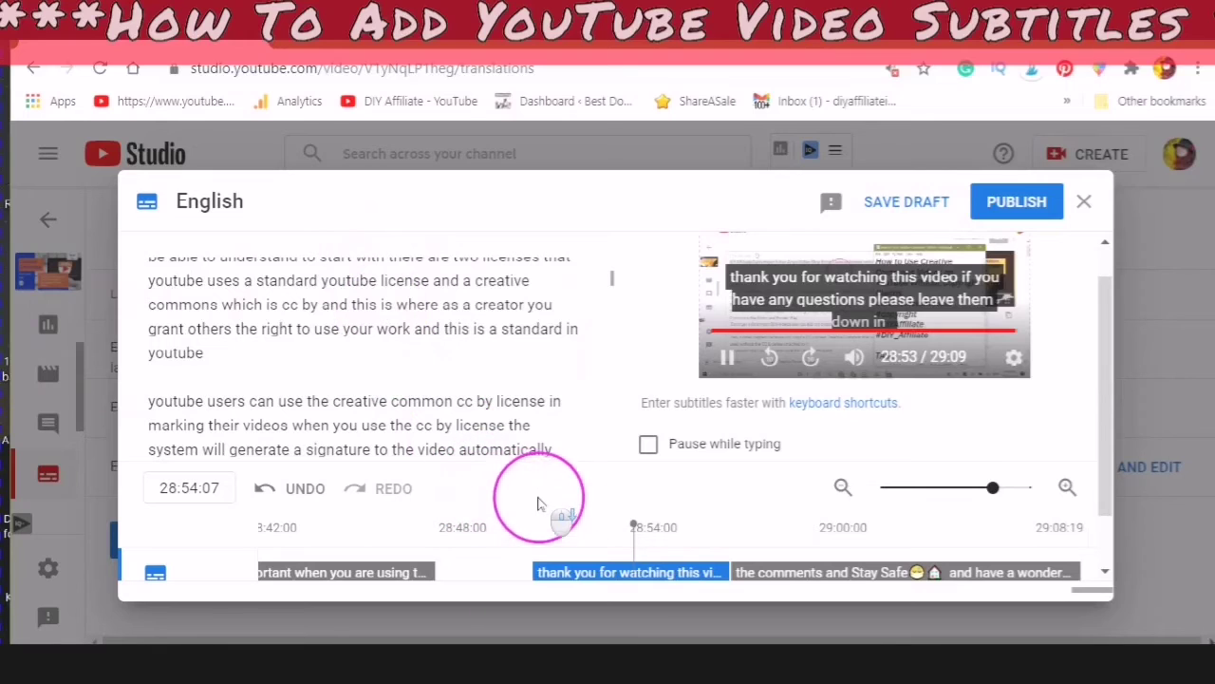
scroll(538, 504, "down", 1)
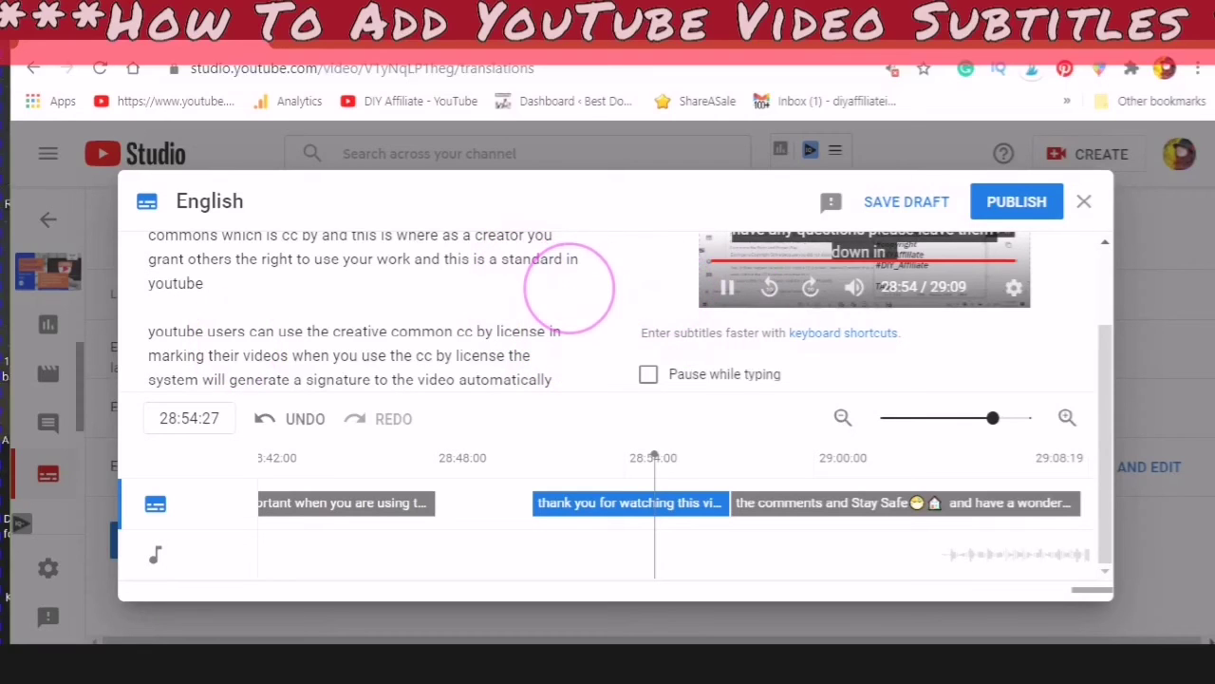
Switch the subtitles from plain-text editing back to the timed caption list.
scroll(434, 253, "up", 10)
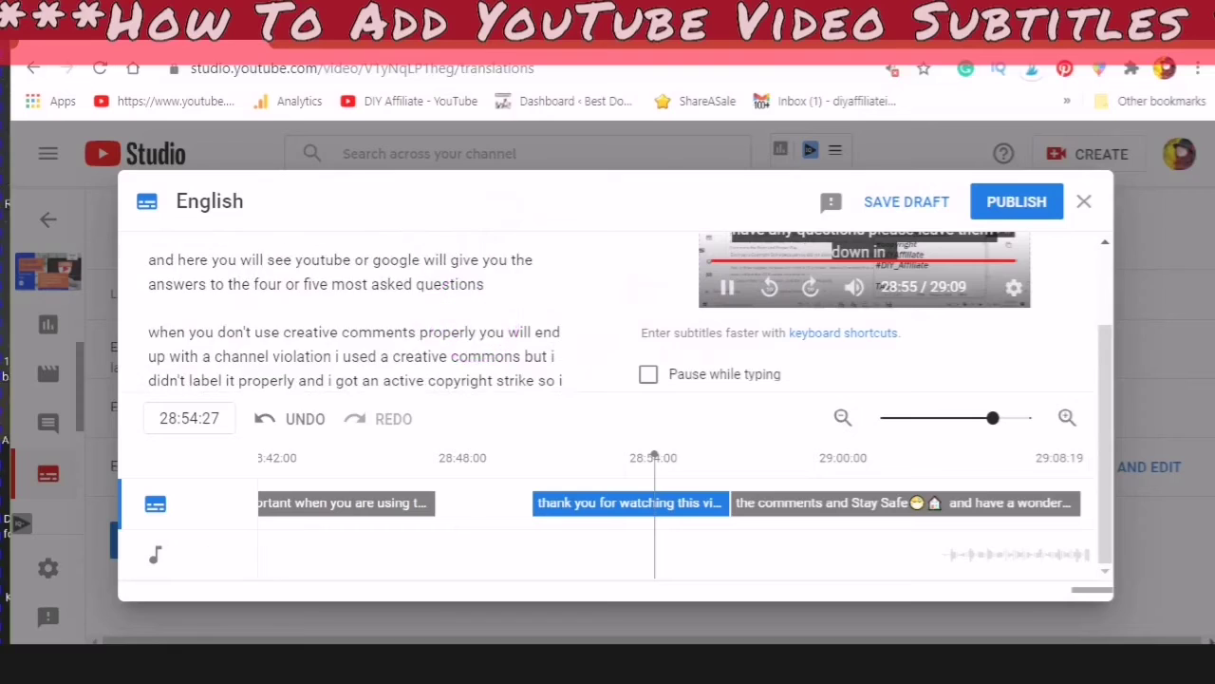
scroll(589, 322, "up", 1)
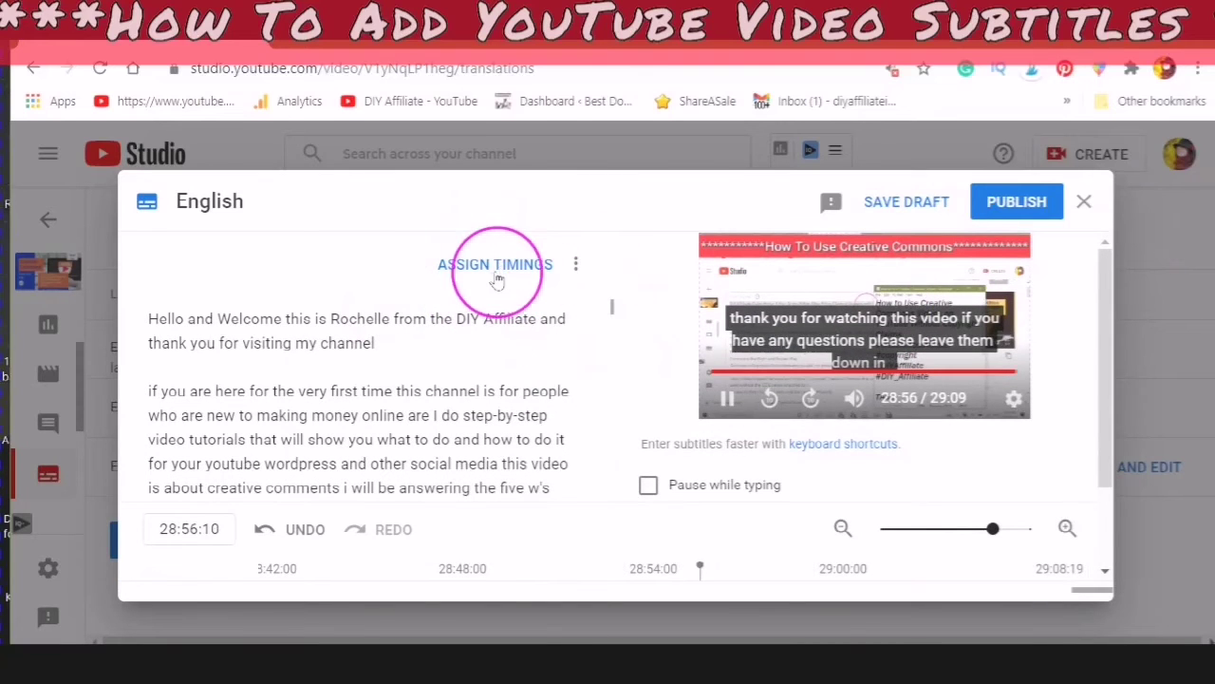
left_click(488, 275)
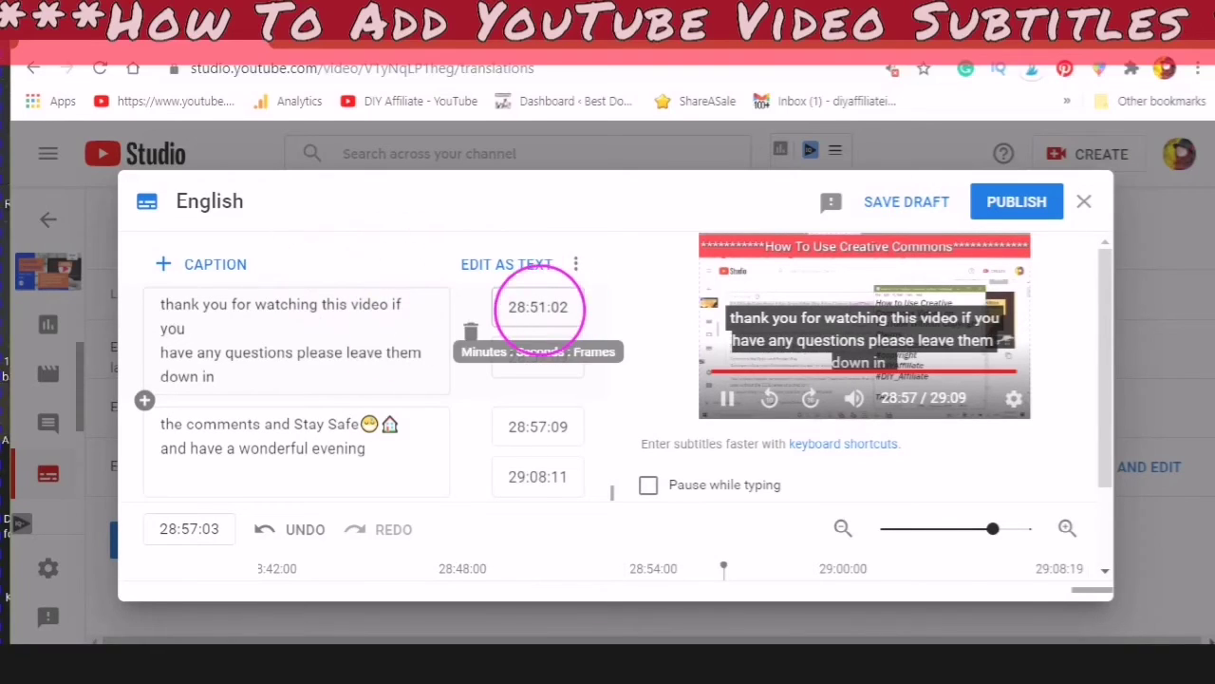
Examine the start and end times of the closing captions and look over the captions just before them.
left_click(546, 307)
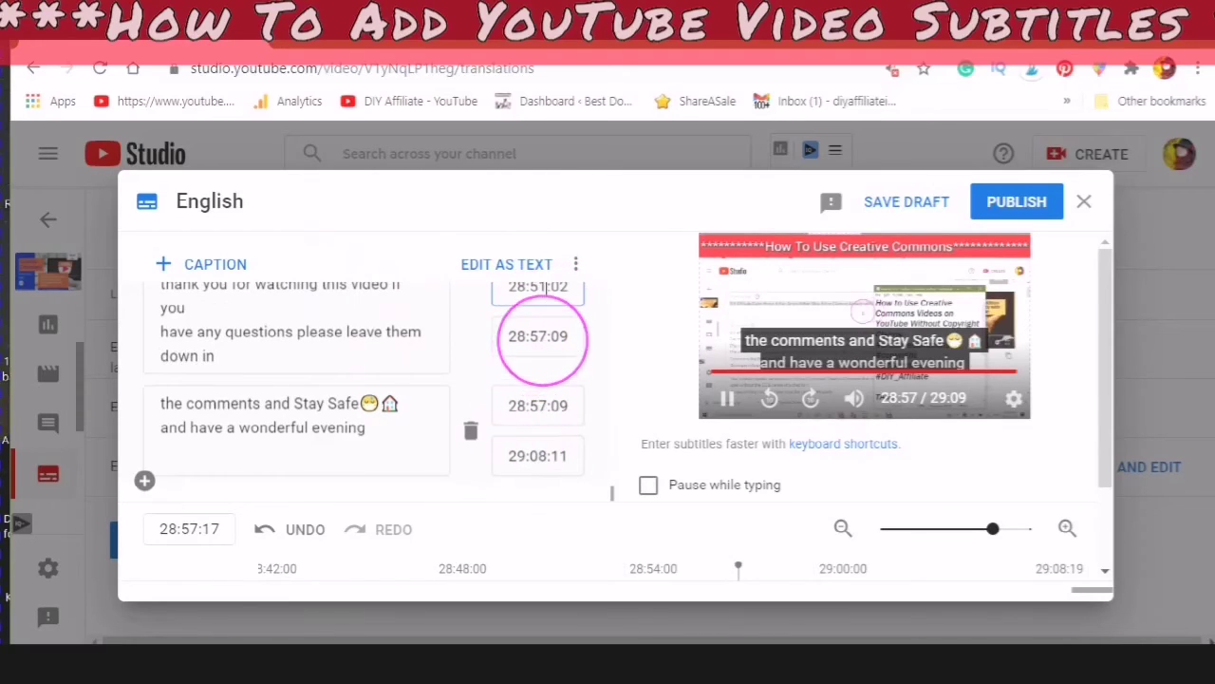
left_click(537, 338)
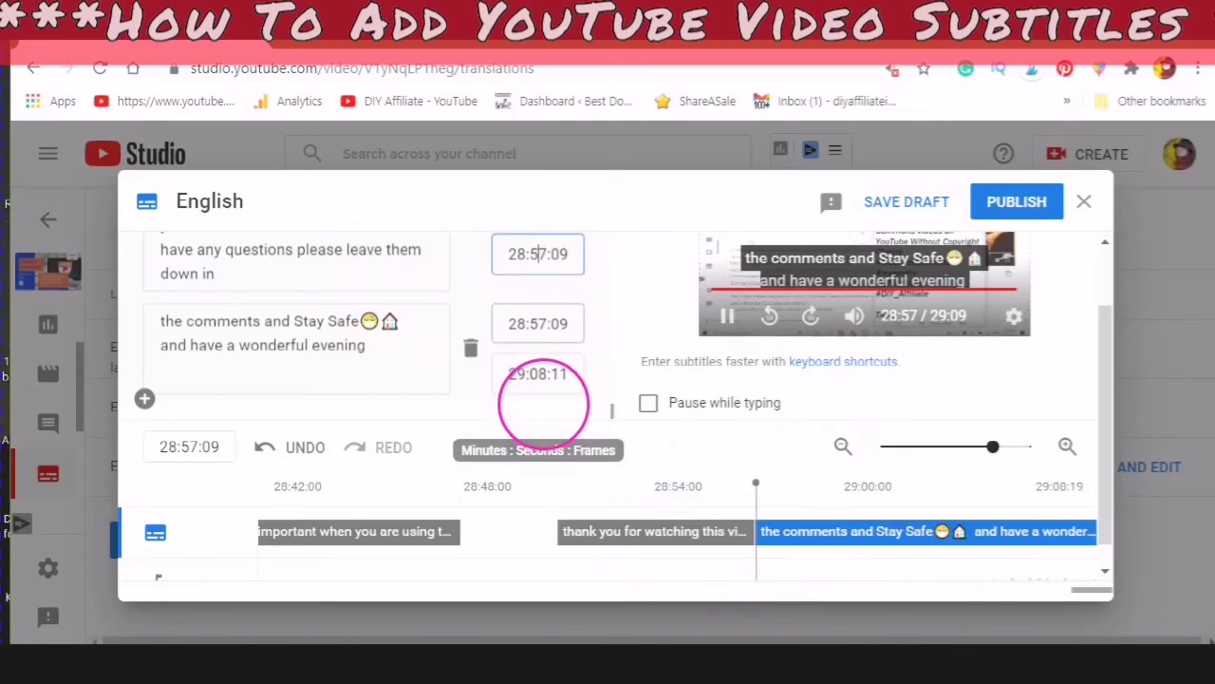
left_click(420, 317)
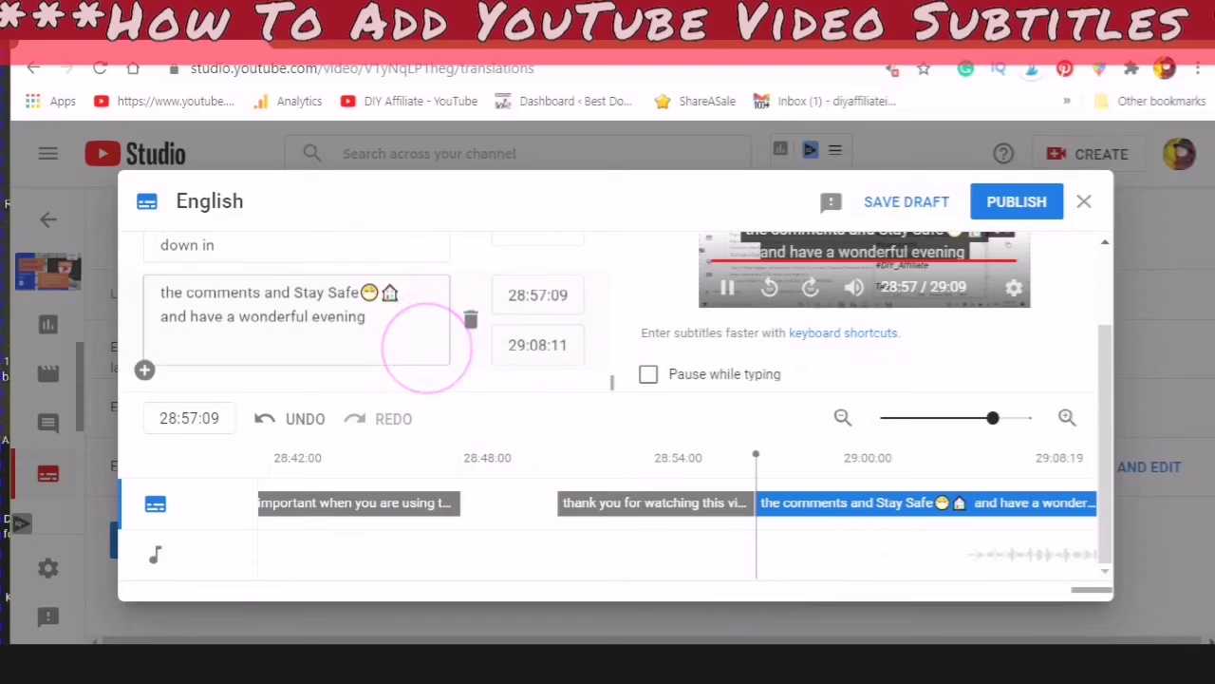
scroll(446, 309, "up", 5)
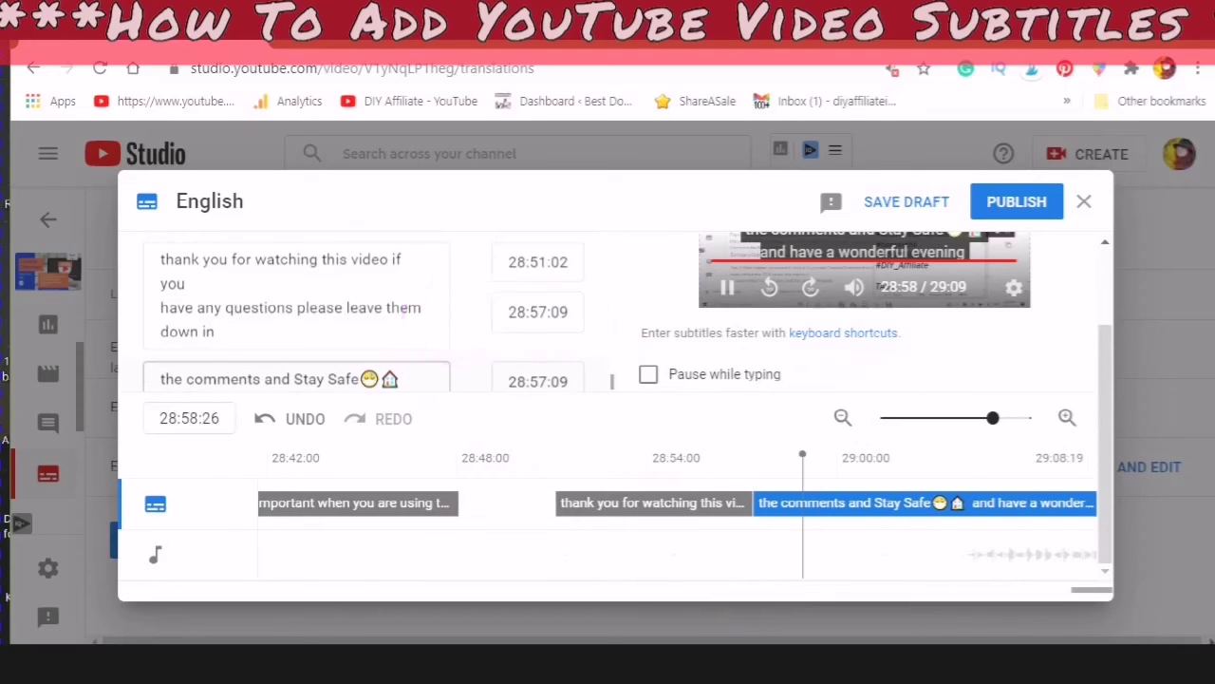
scroll(447, 316, "up", 2)
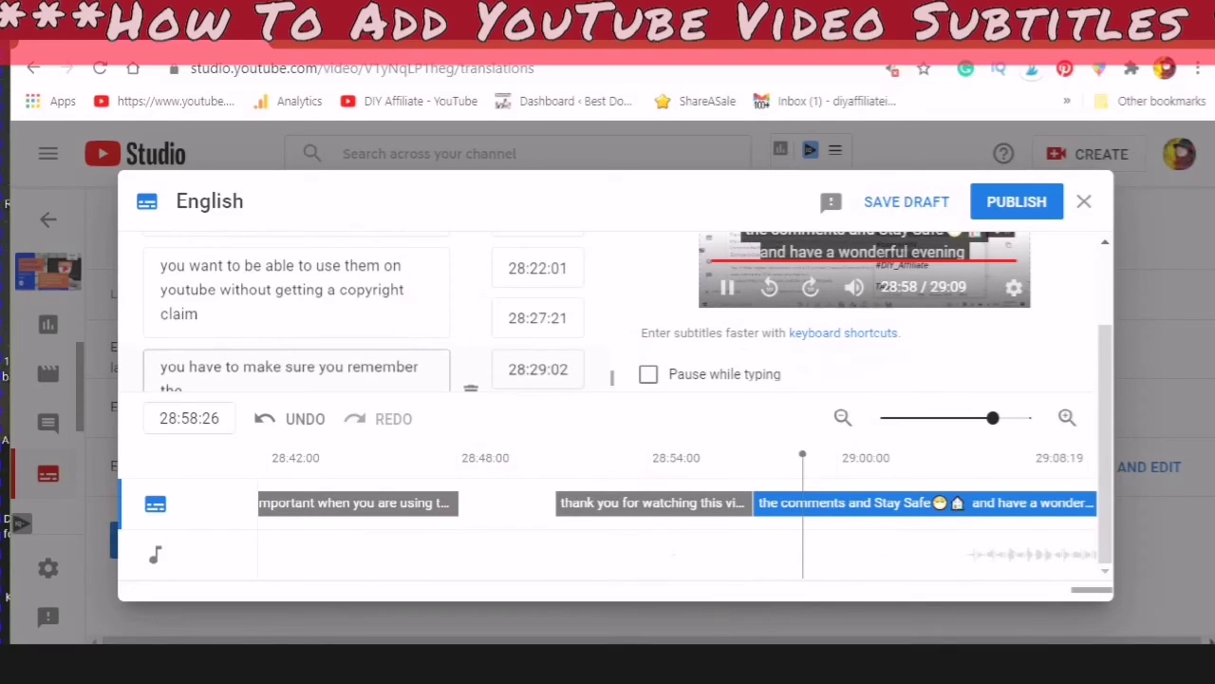
scroll(613, 377, "up", 5)
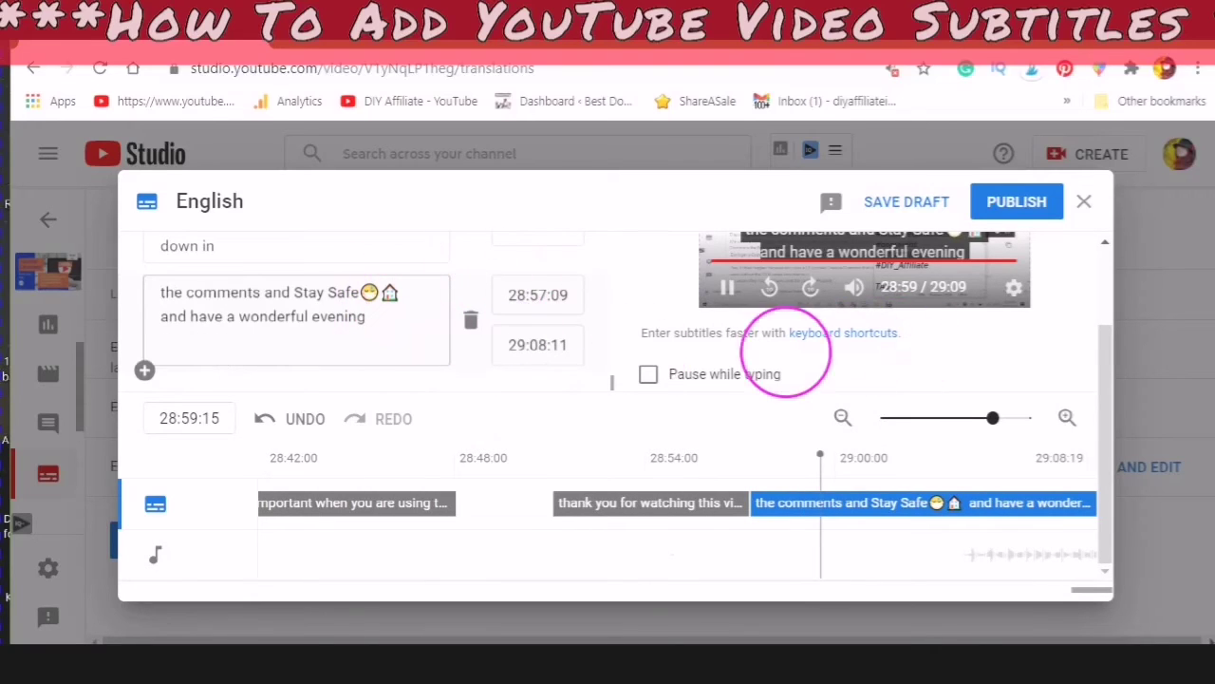
Open the keyboard shortcuts list and examine the shortcuts available when editing captions.
left_click(830, 337)
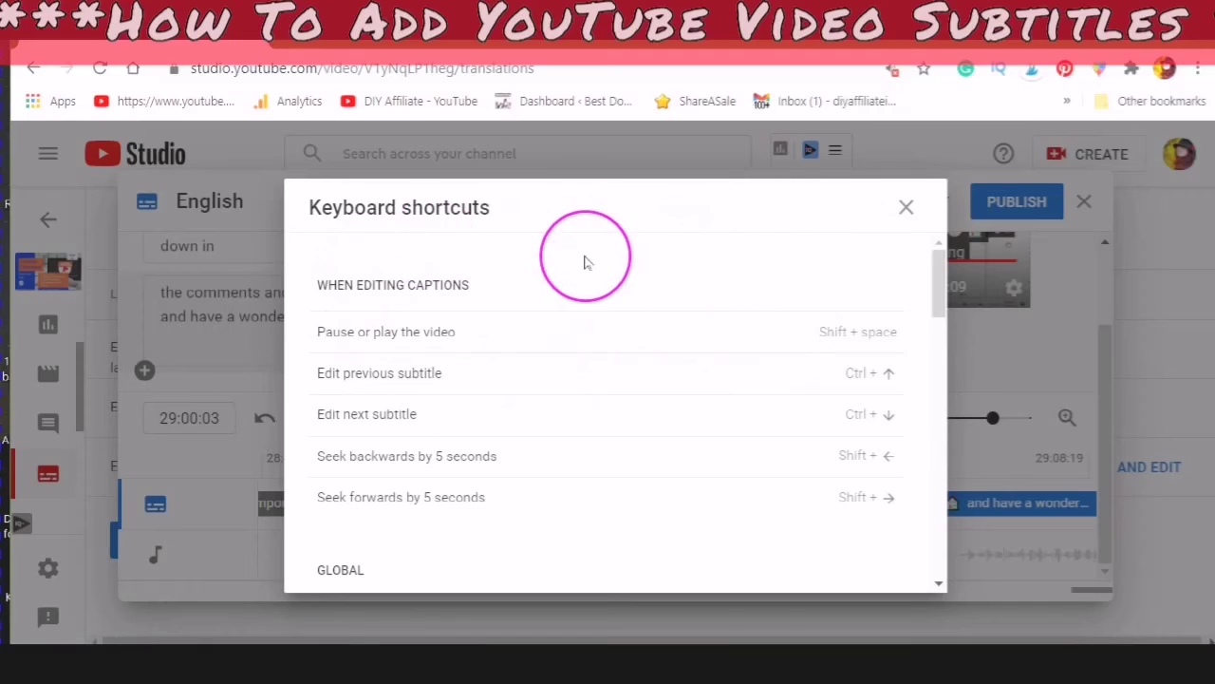
scroll(615, 284, "down", 2)
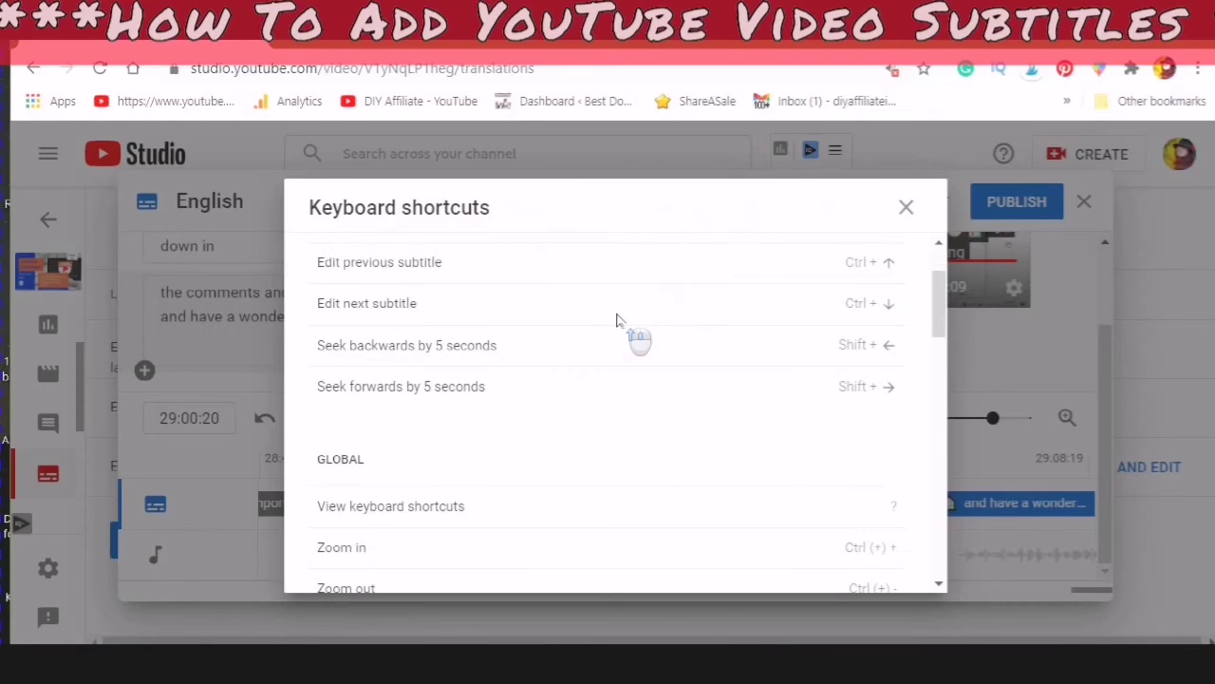
scroll(616, 320, "up", 2)
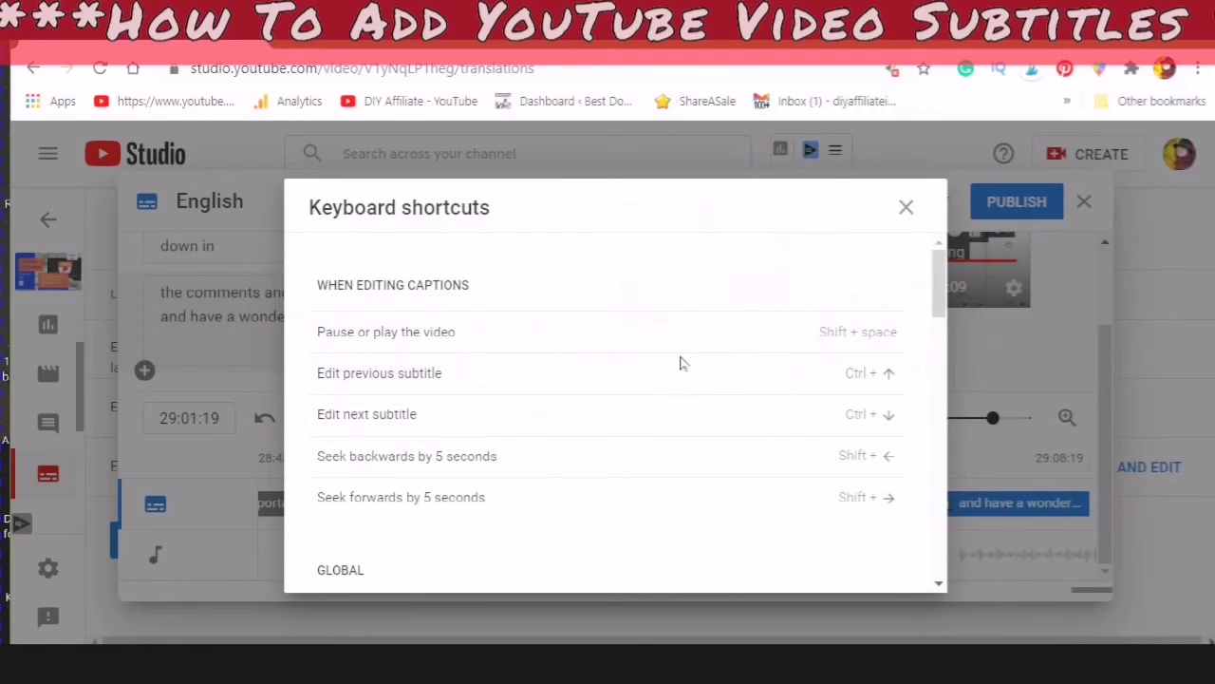
scroll(680, 361, "down", 2)
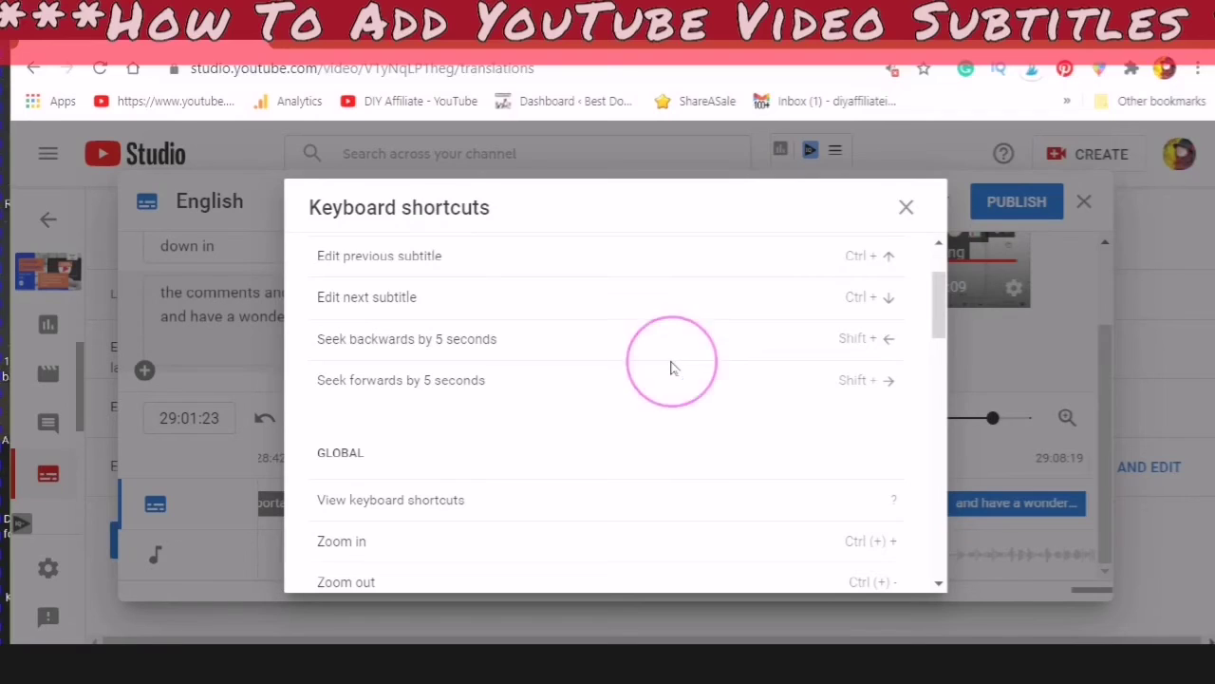
scroll(671, 367, "up", 2)
scroll(673, 364, "down", 2)
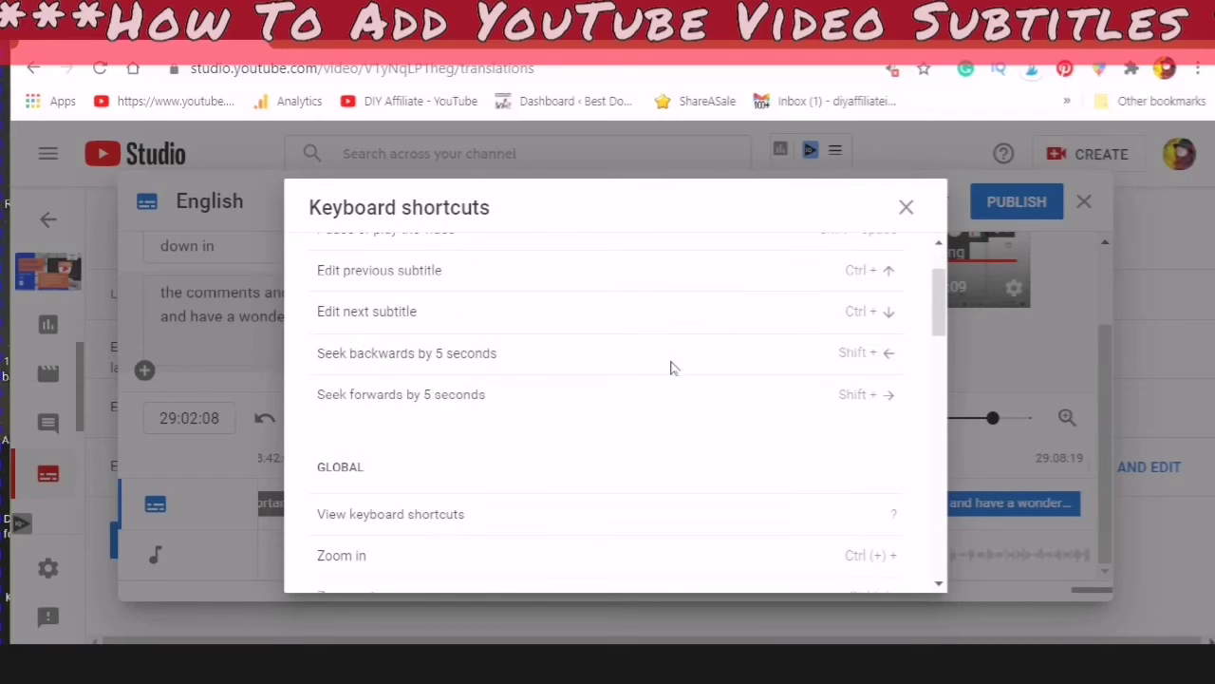
scroll(608, 316, "up", 2)
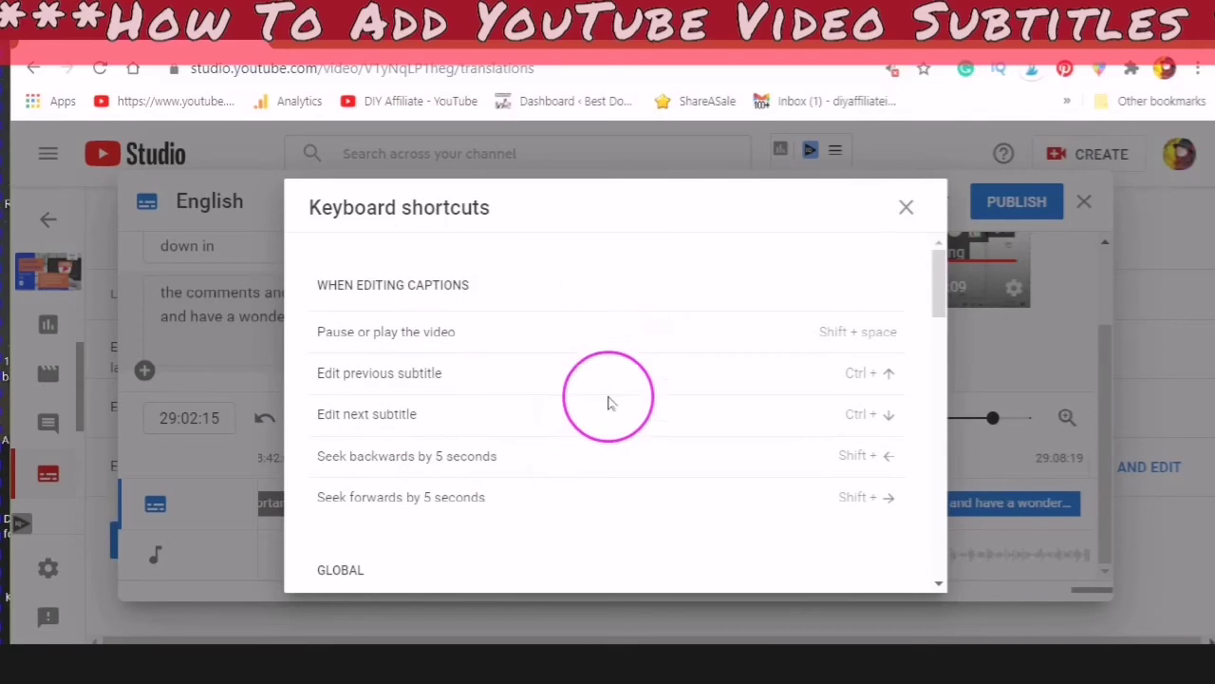
Look through the global shortcuts for zooming, undo and redo, playhead nudging and playback control.
scroll(687, 402, "down", 4)
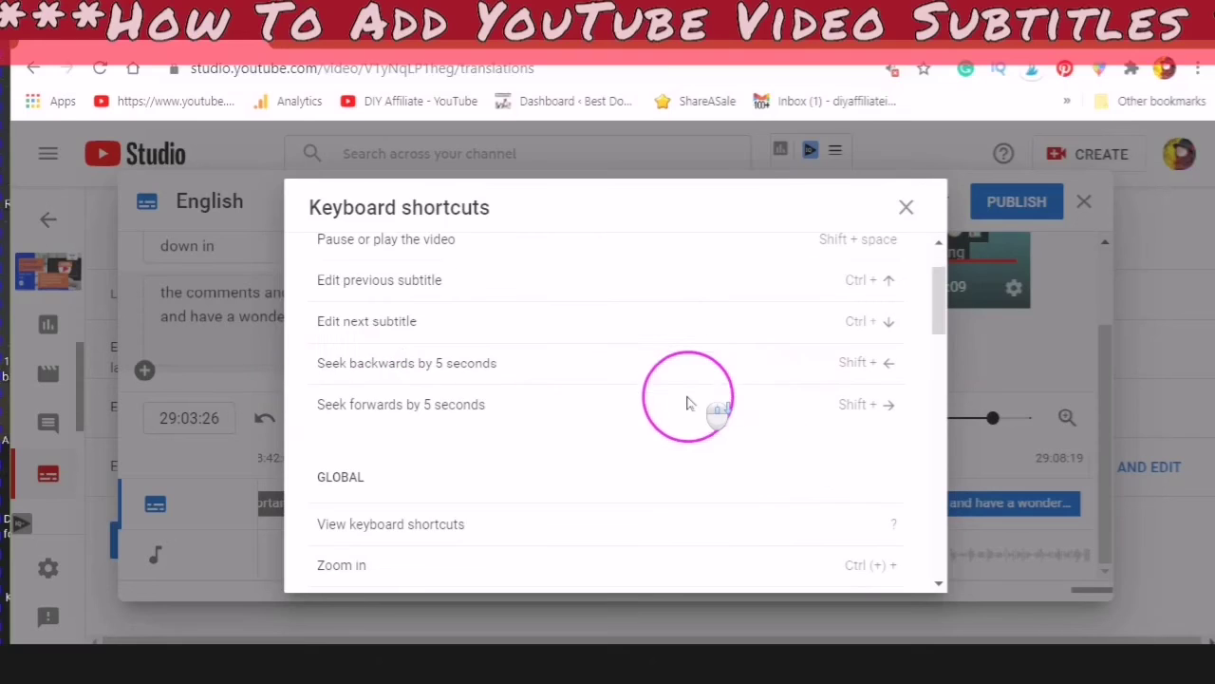
scroll(687, 402, "down", 7)
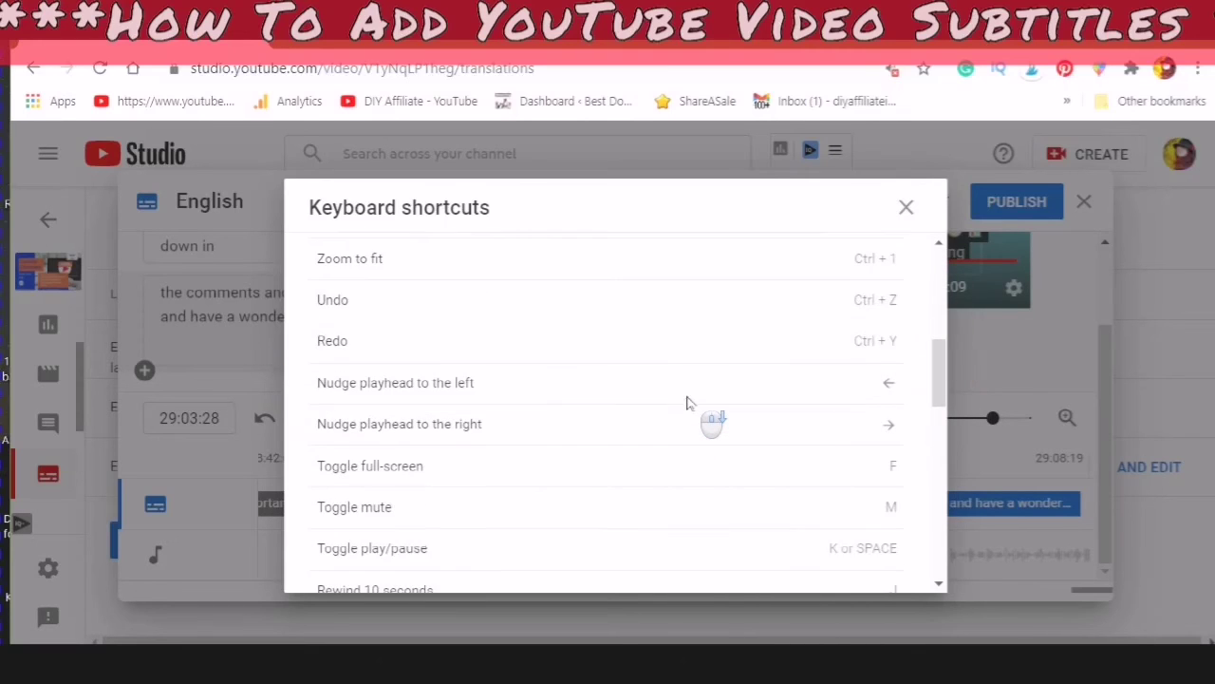
scroll(484, 413, "down", 1)
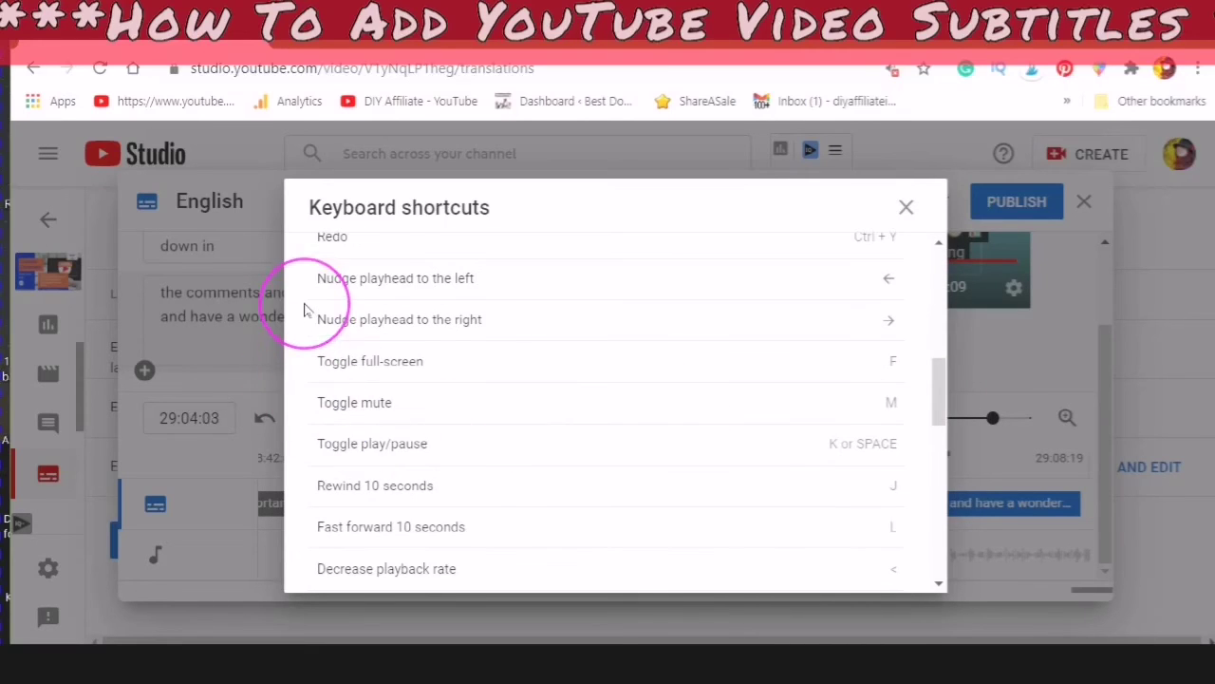
scroll(440, 384, "down", 5)
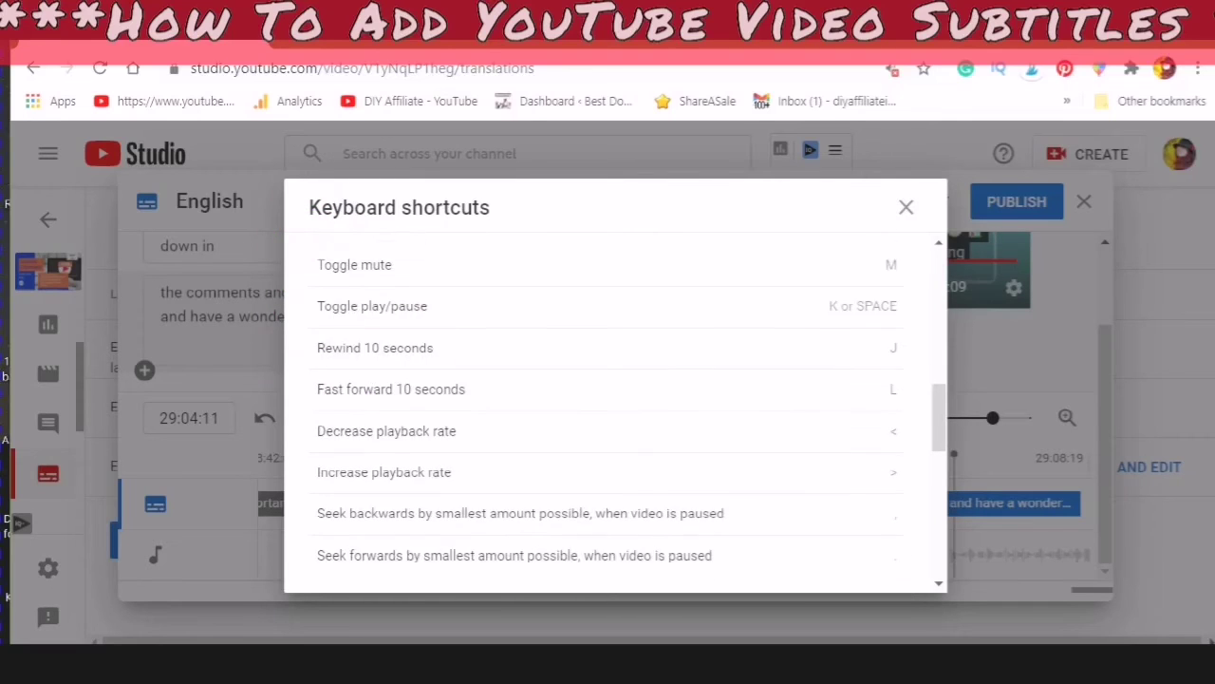
scroll(413, 397, "down", 1)
scroll(413, 397, "up", 11)
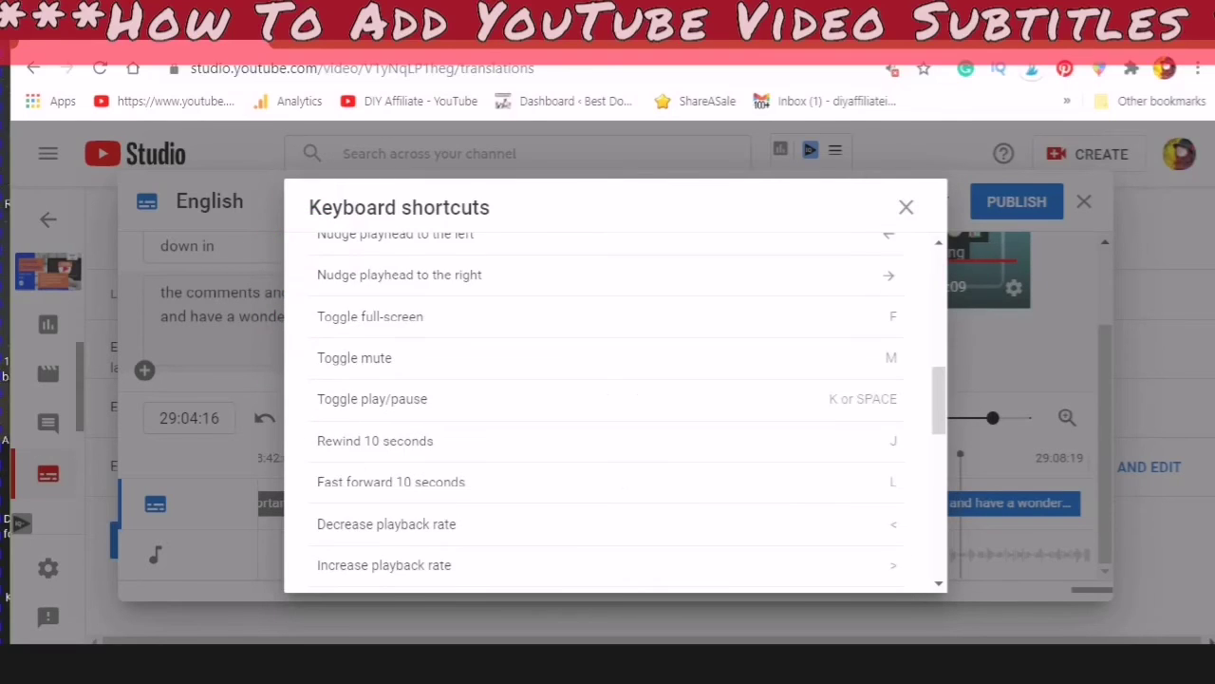
scroll(366, 325, "up", 5)
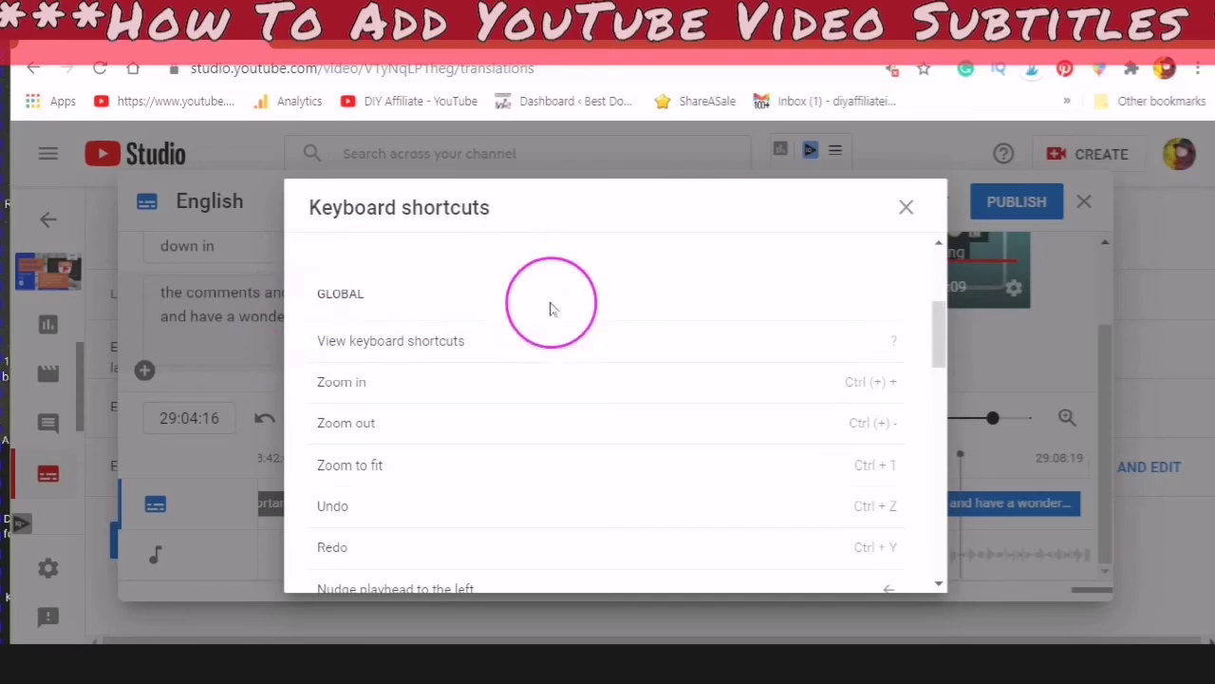
Read through the shortcuts from the global section to the timeline and player sections, and close the list.
scroll(454, 433, "down", 3)
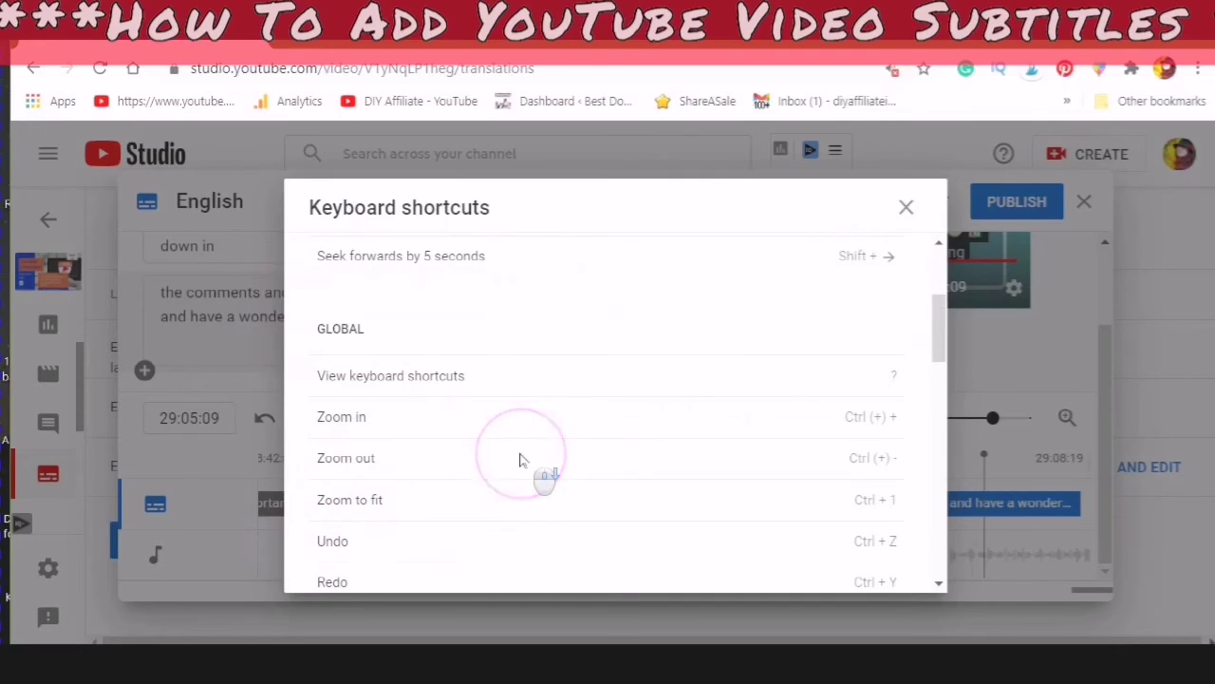
scroll(522, 461, "down", 4)
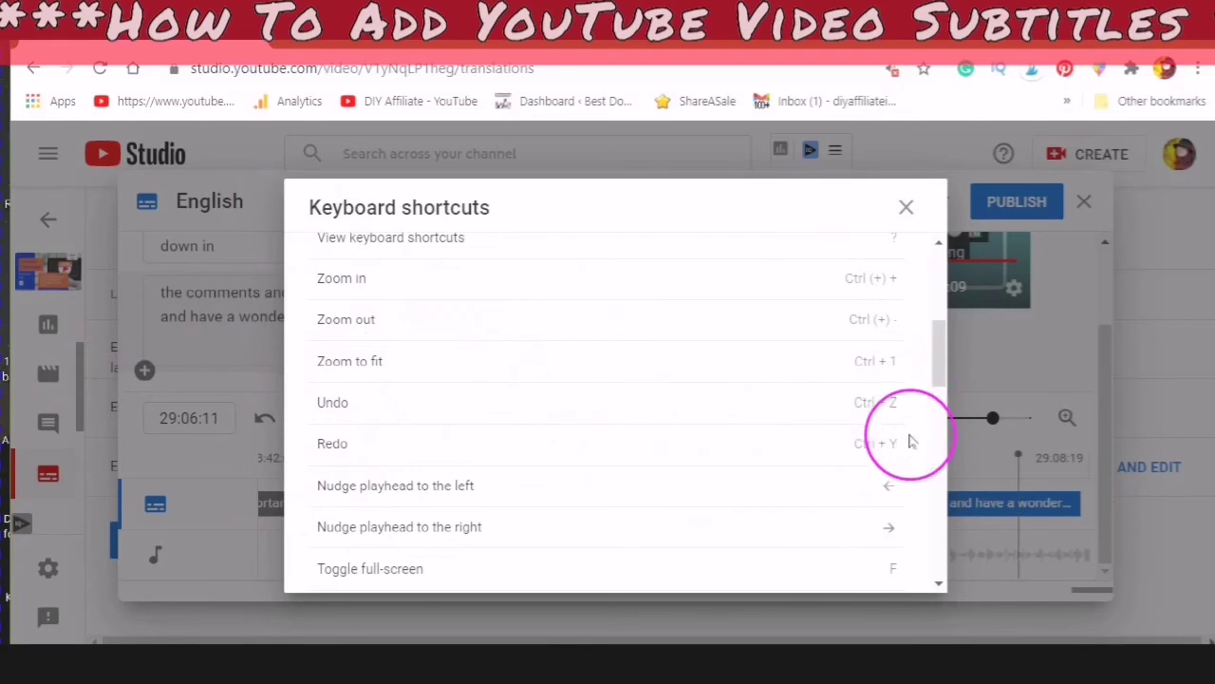
scroll(608, 450, "down", 5)
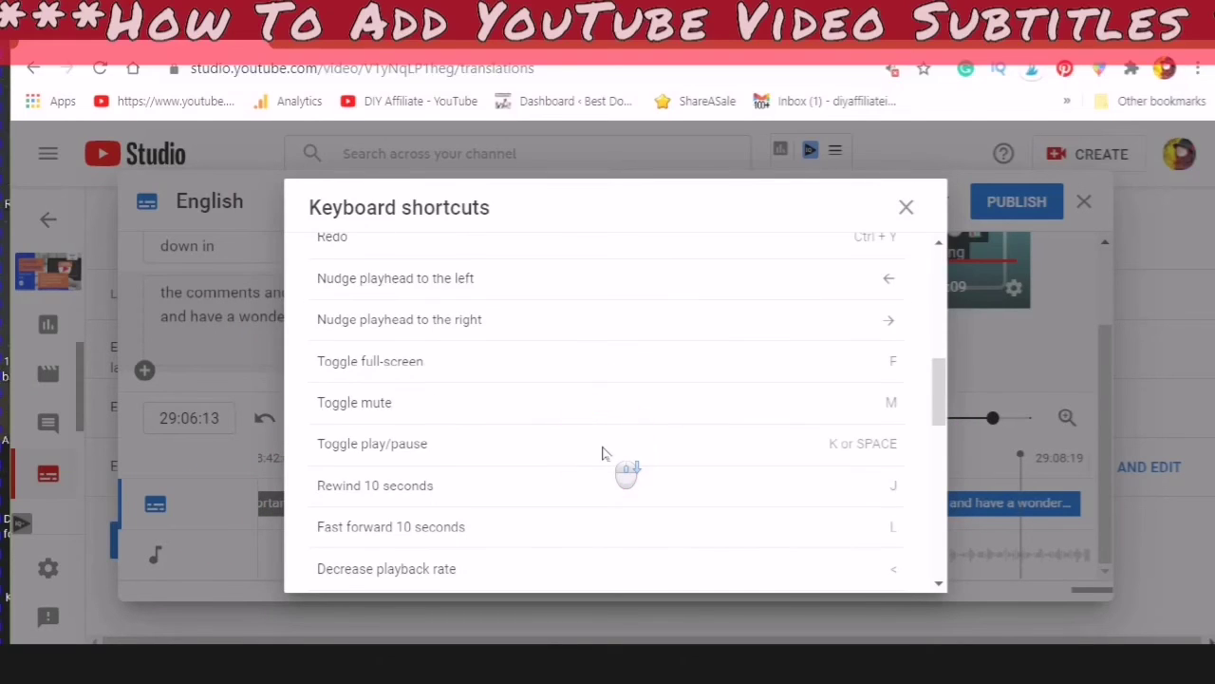
scroll(602, 453, "down", 6)
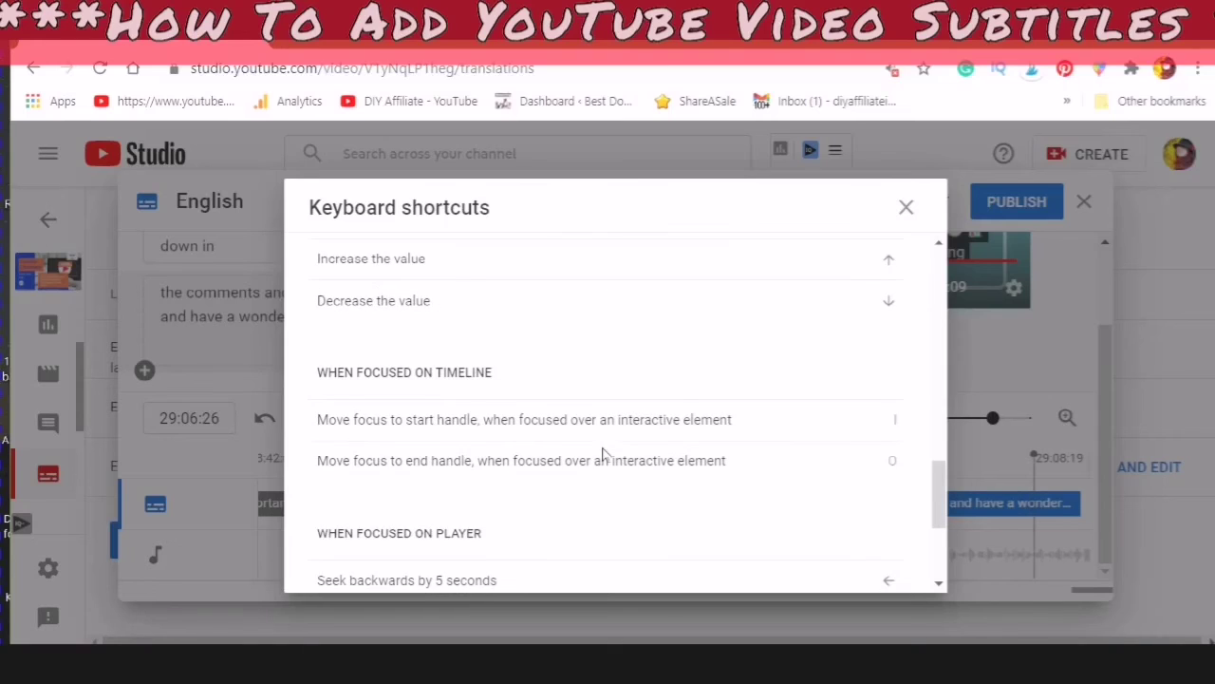
scroll(602, 454, "down", 5)
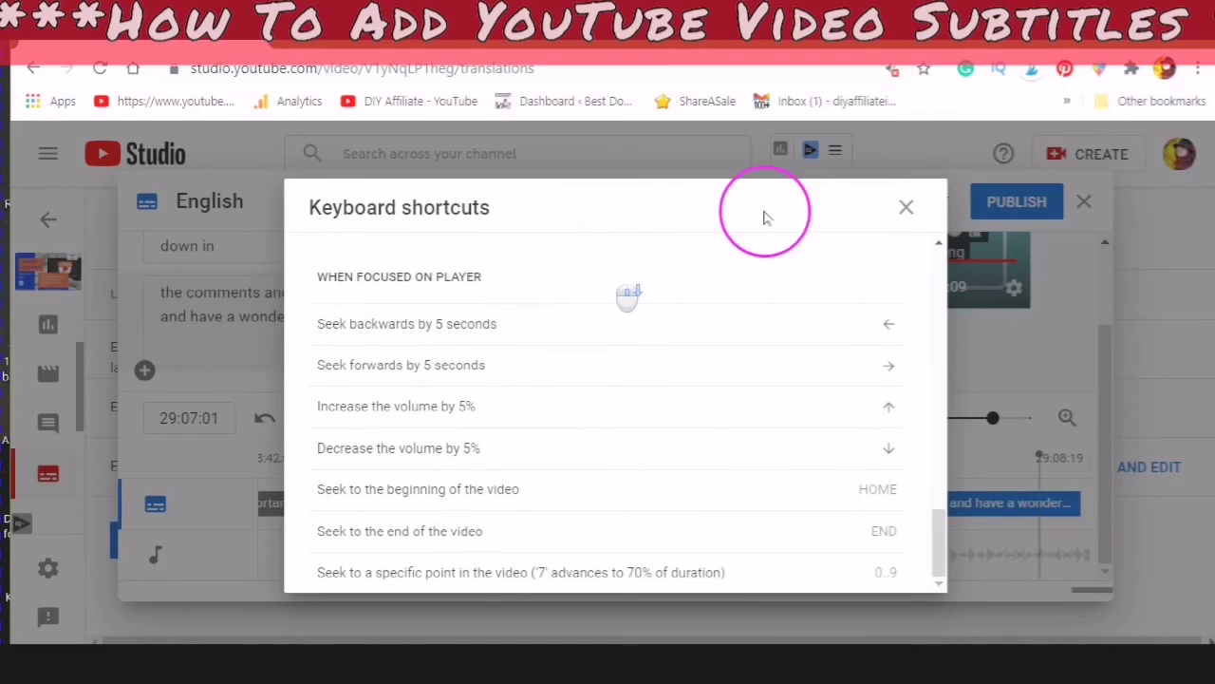
left_click(906, 208)
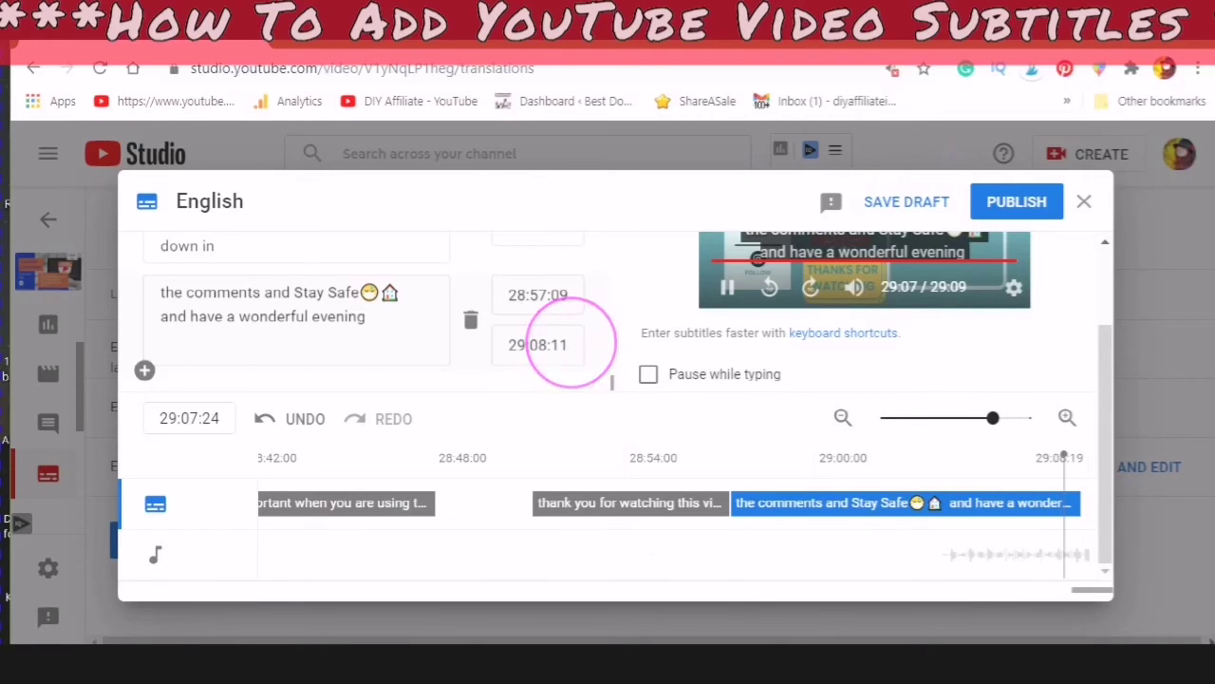
Check the options for downloading, clearing or uploading subtitles without choosing any of them.
scroll(574, 275, "up", 1)
scroll(591, 359, "up", 5)
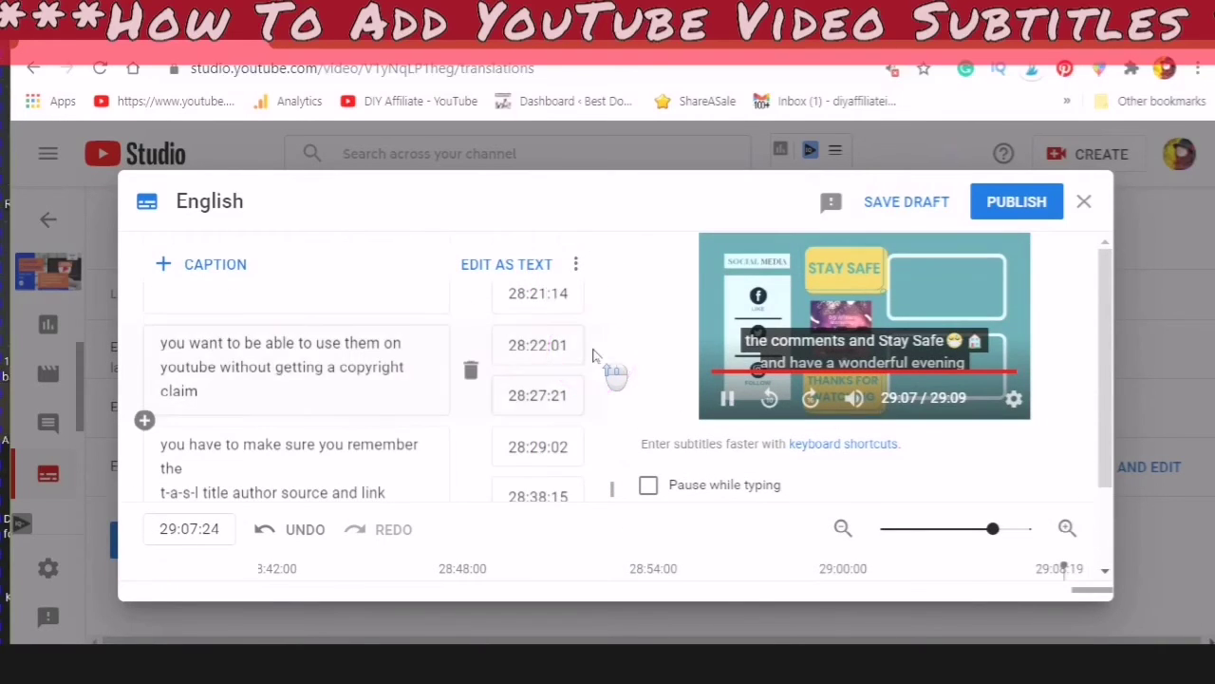
scroll(574, 380, "up", 3)
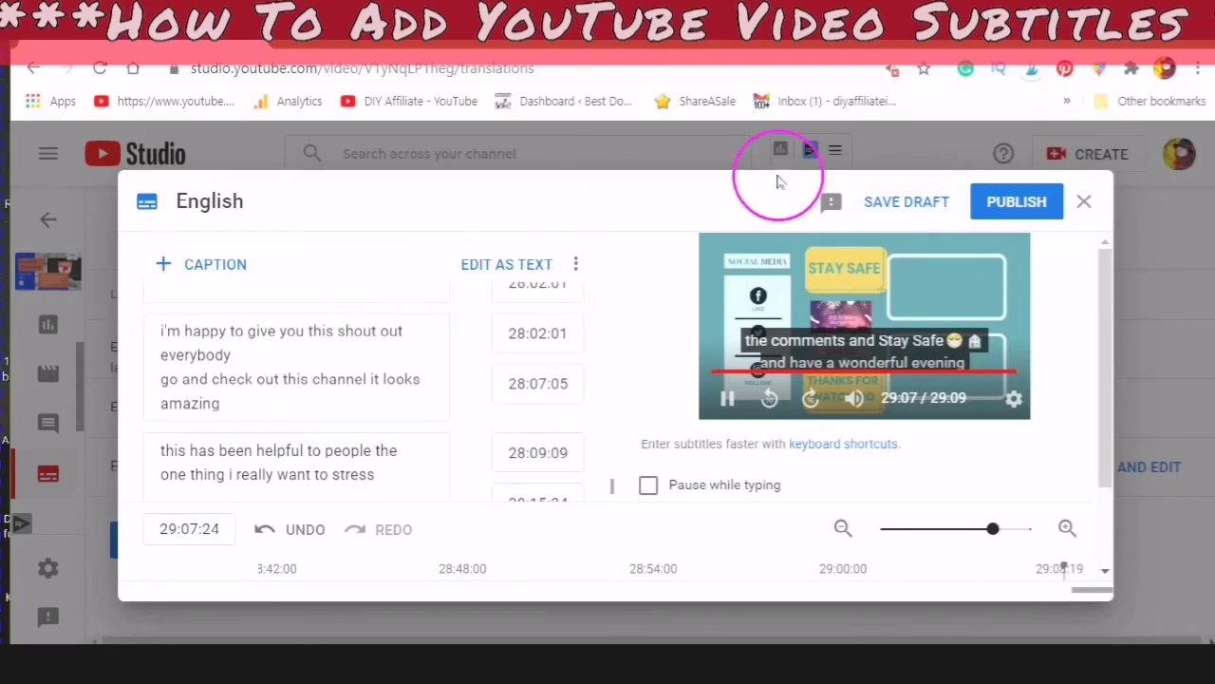
left_click(576, 267)
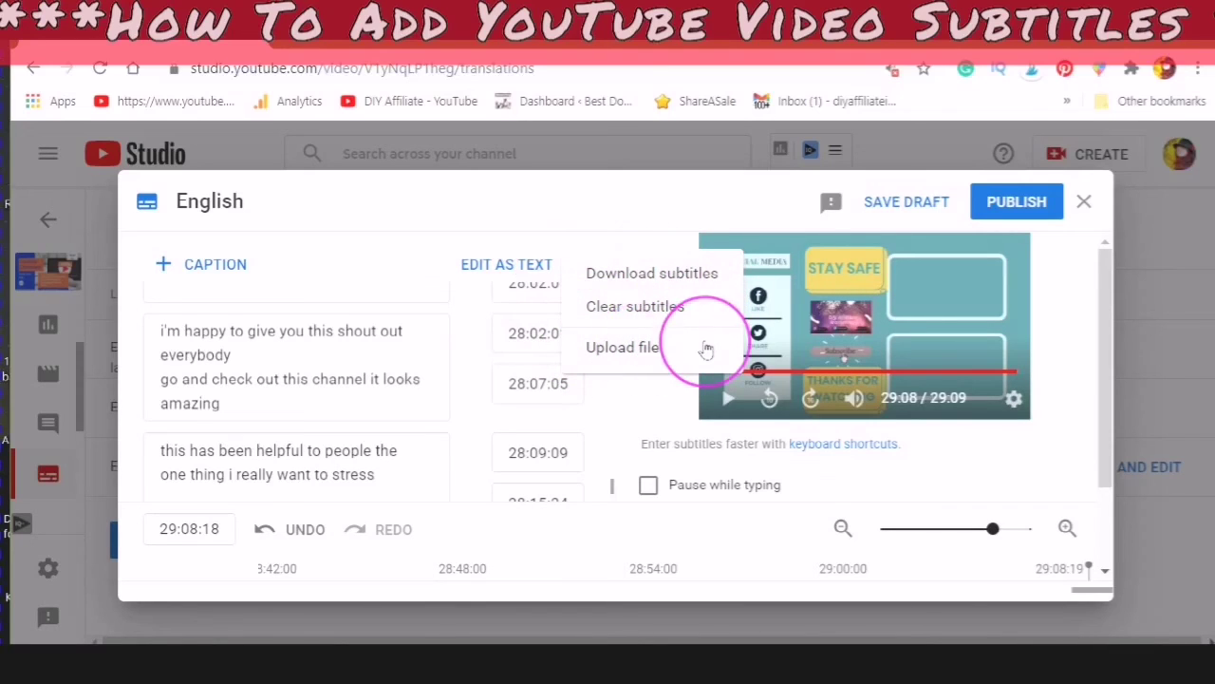
left_click(413, 216)
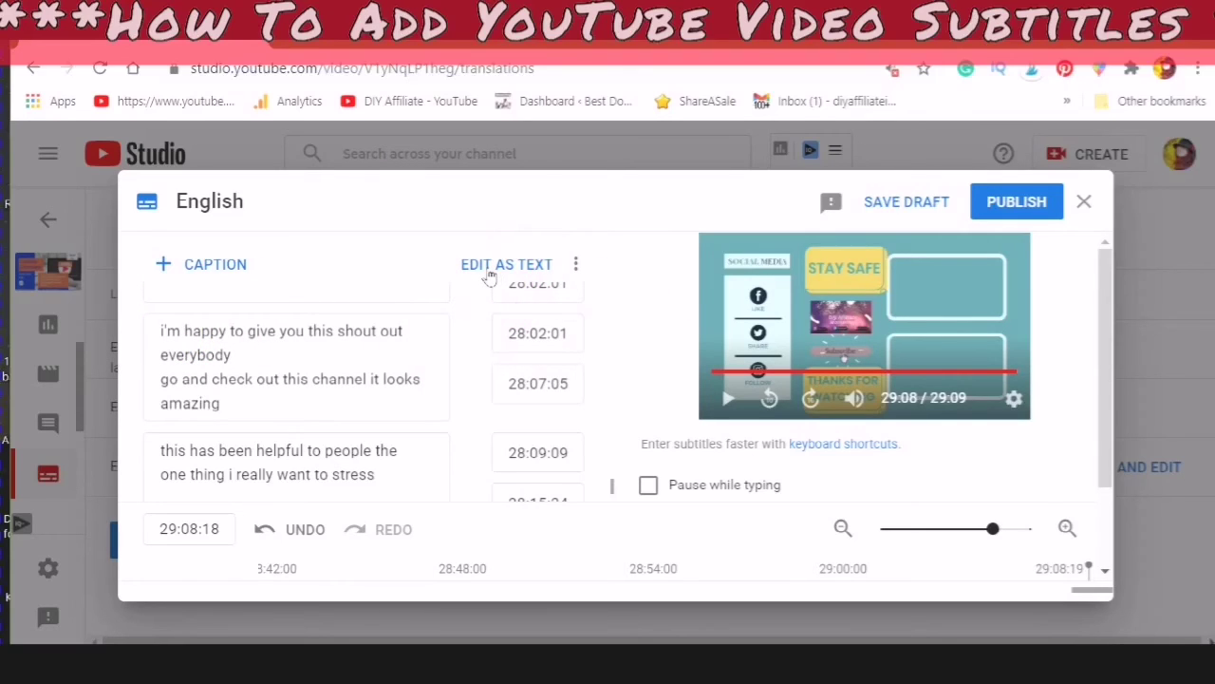
Try adding a blank caption at the end of the video, undo the addition and look back over the preceding captions.
left_click(163, 267)
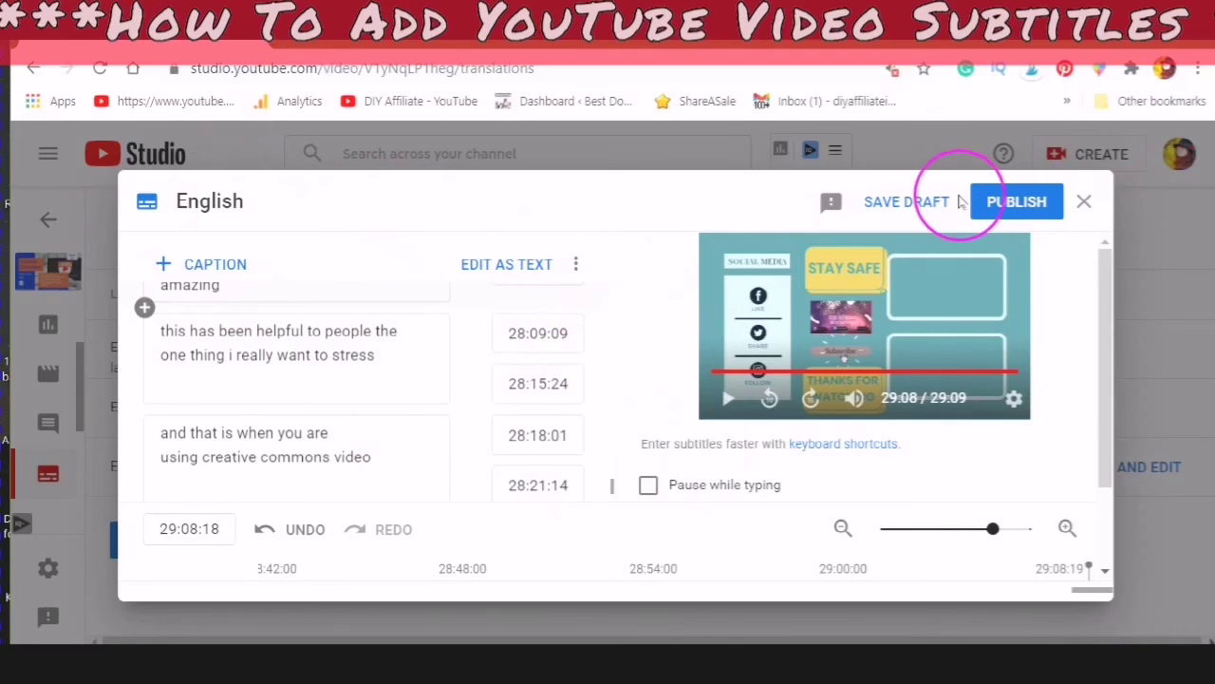
key("Return")
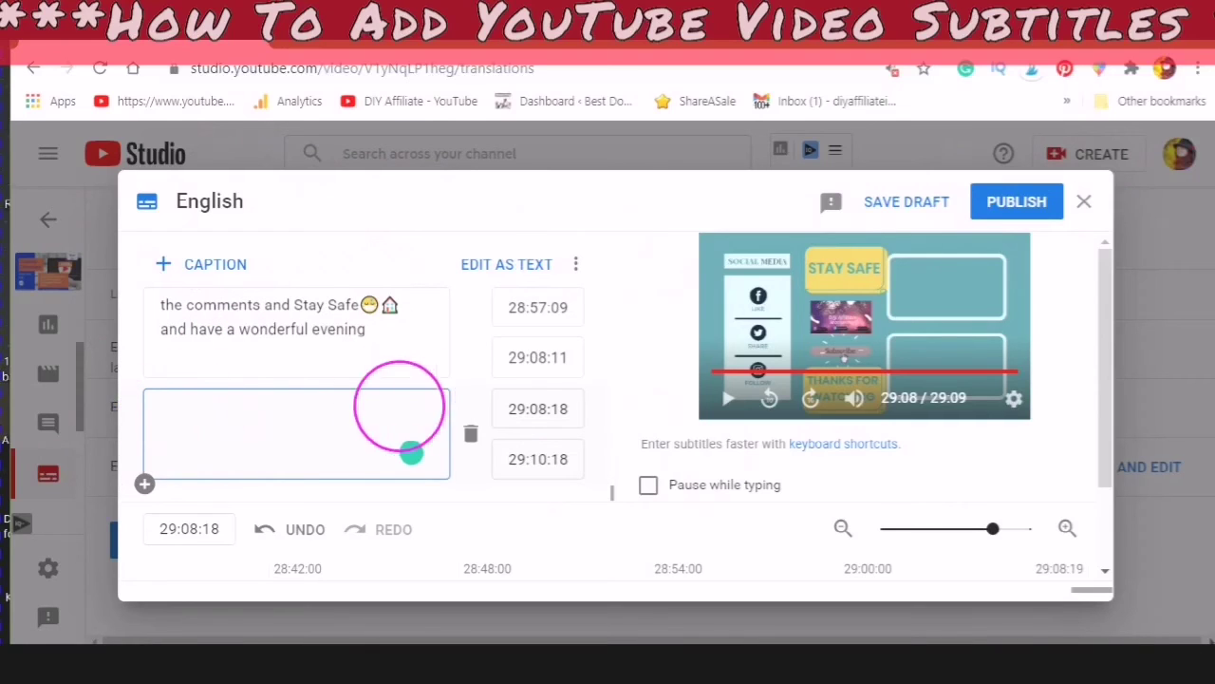
left_click(297, 539)
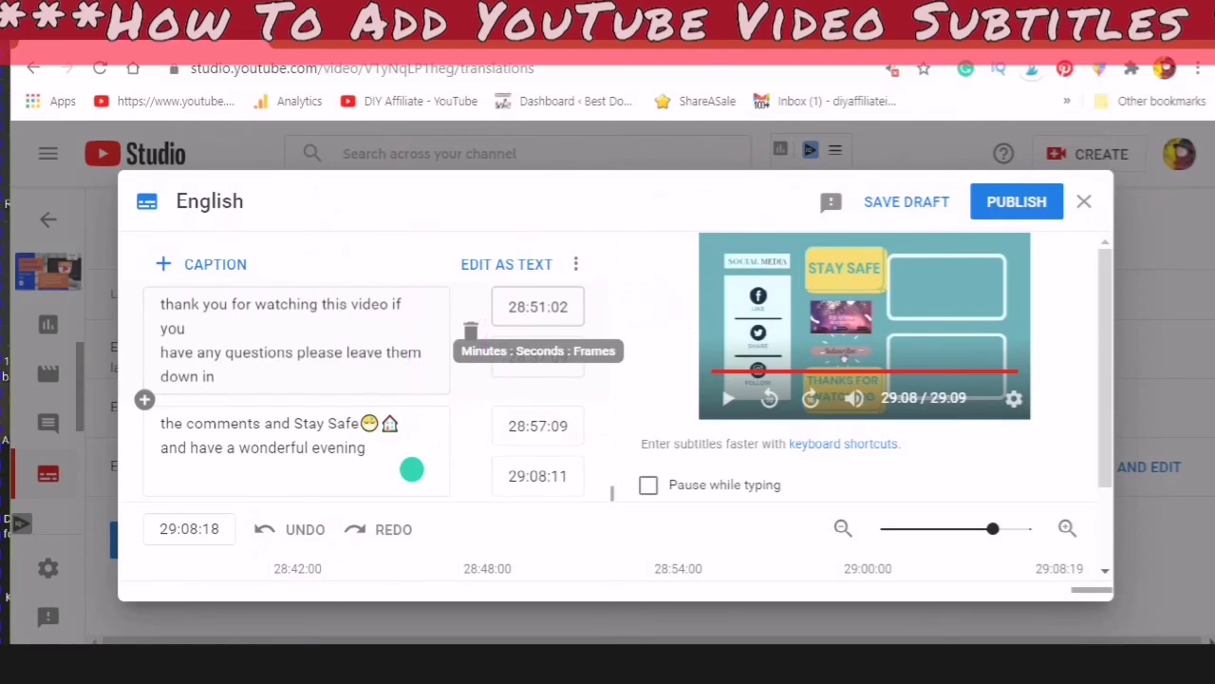
scroll(411, 469, "up", 3)
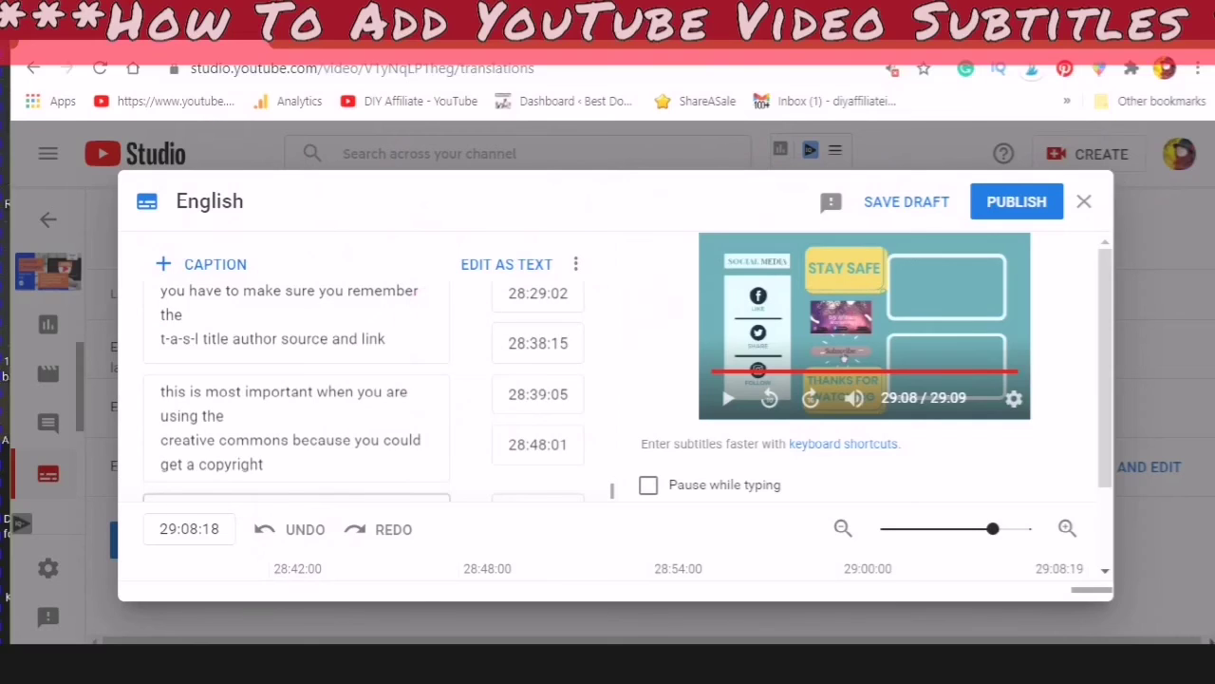
Look back through the closing captions and their timings, from the final caption to the earlier ones about the channel.
scroll(439, 389, "up", 1)
scroll(442, 380, "down", 4)
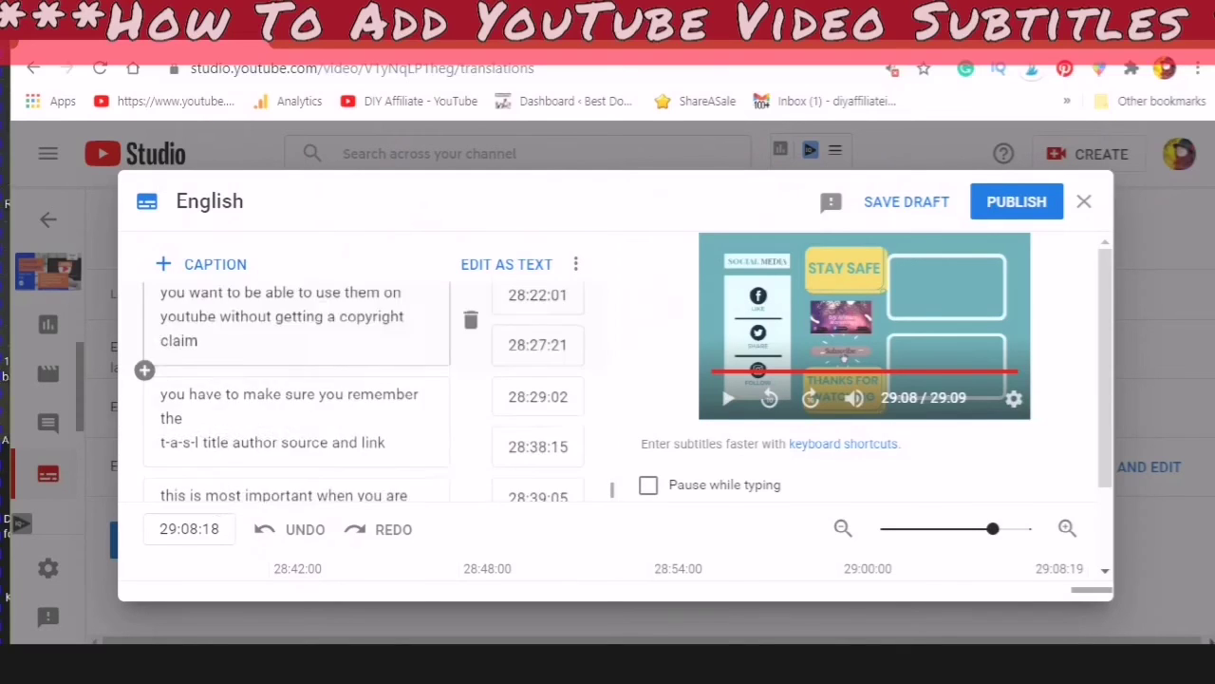
scroll(443, 380, "down", 1)
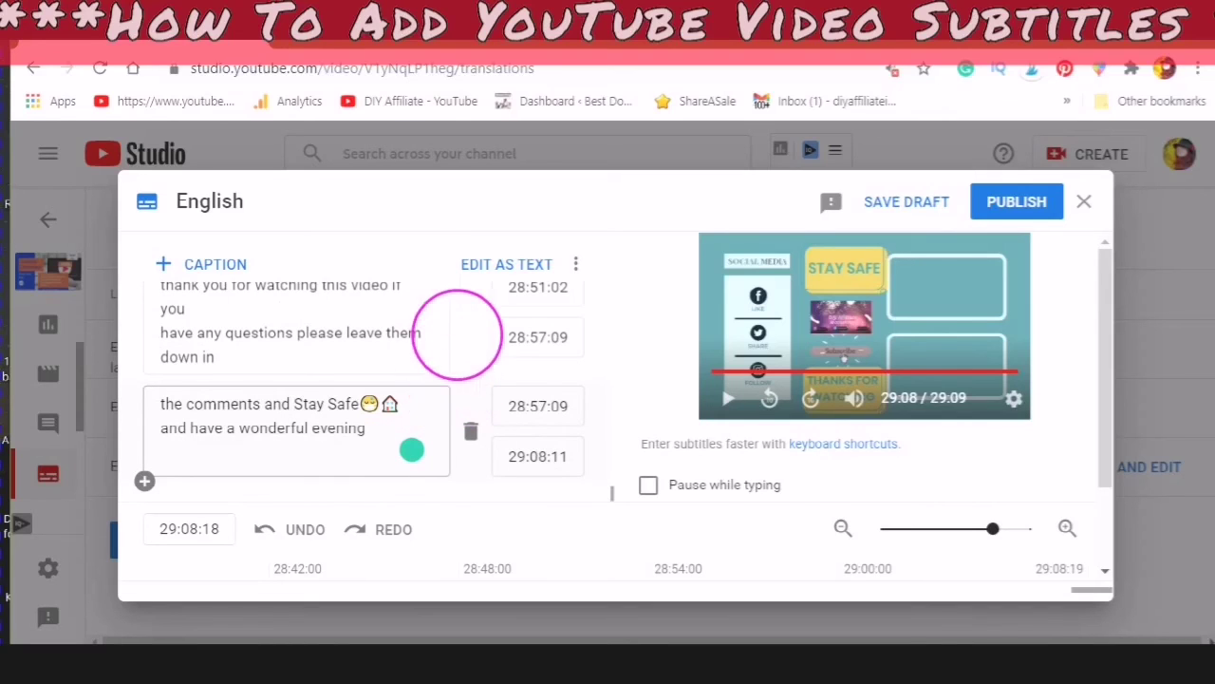
scroll(470, 358, "down", 2)
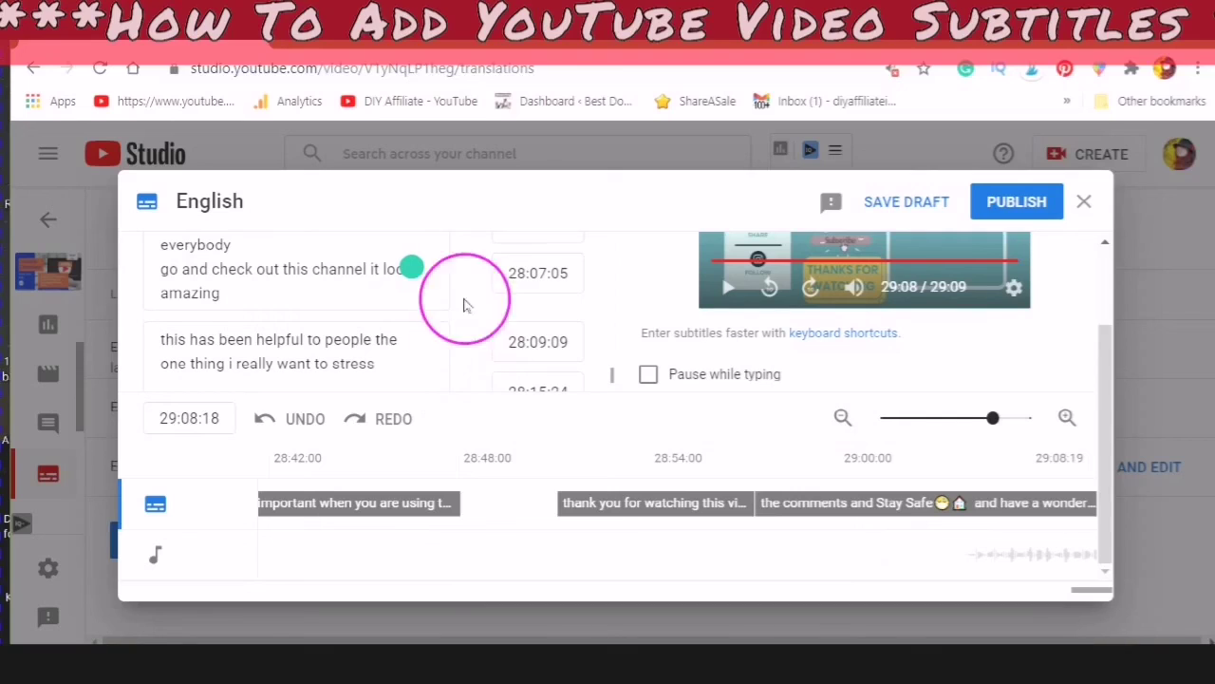
mouse_move(455, 336)
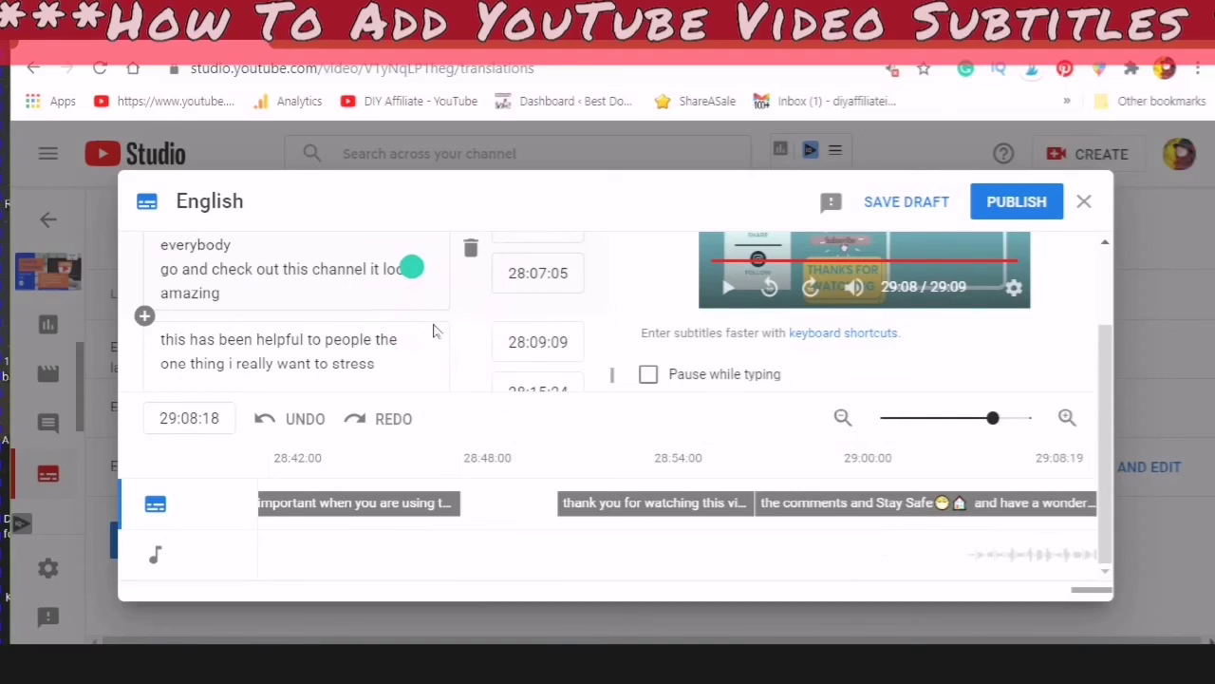
scroll(432, 332, "down", 5)
scroll(441, 399, "up", 7)
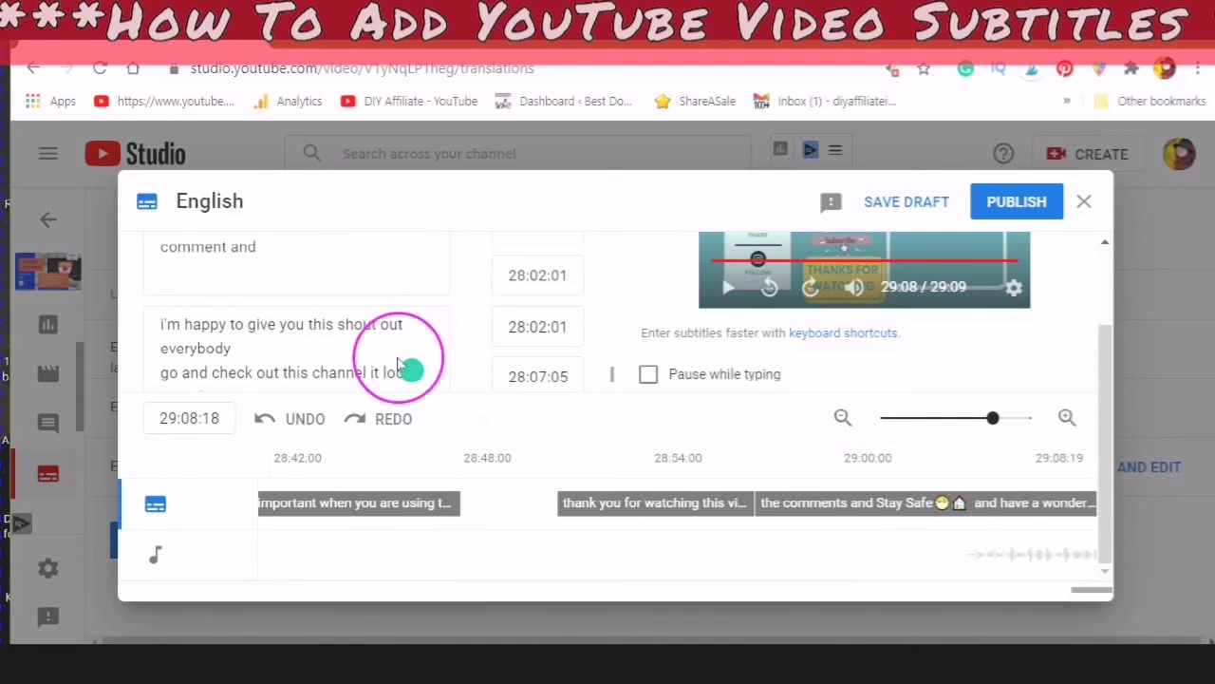
scroll(171, 249, "up", 4)
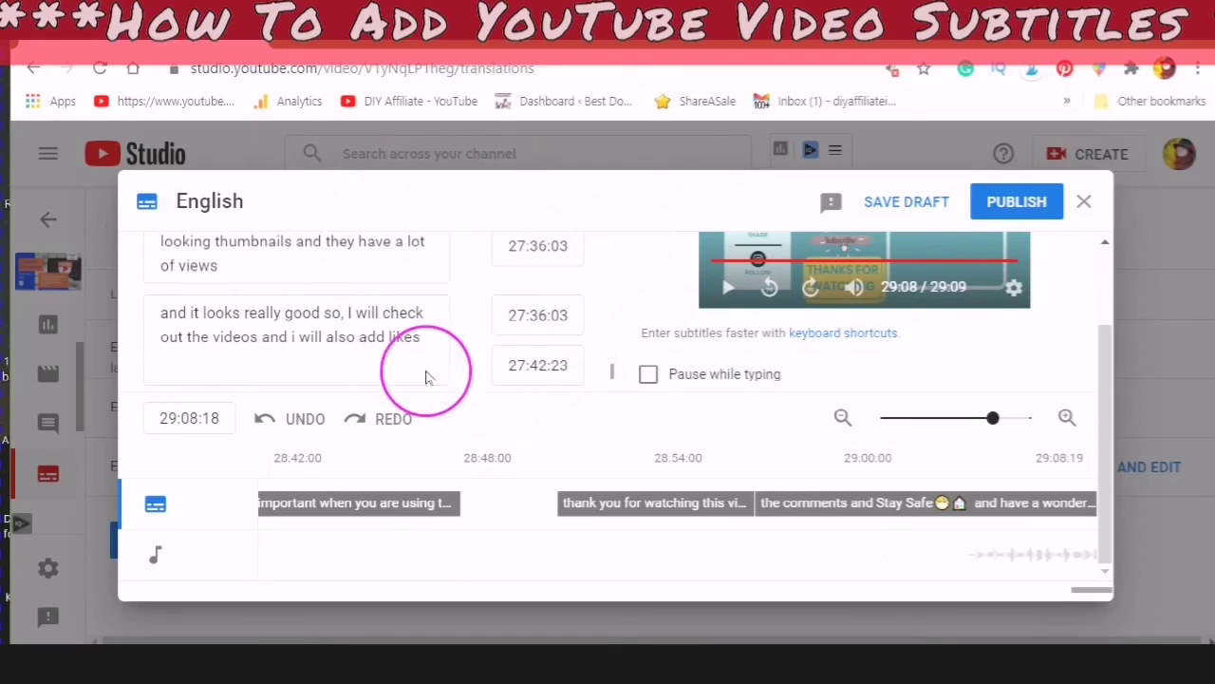
left_click(543, 354)
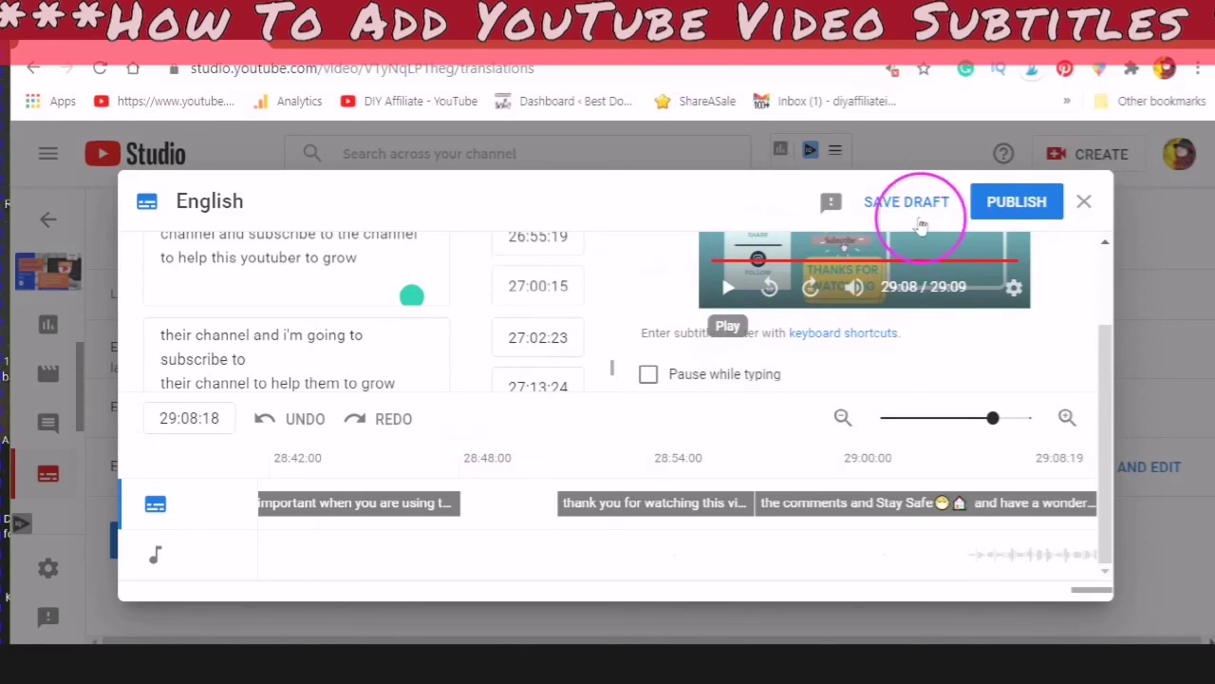
Publish the edited English subtitles and check their entry in the list of video subtitles.
left_click(1018, 211)
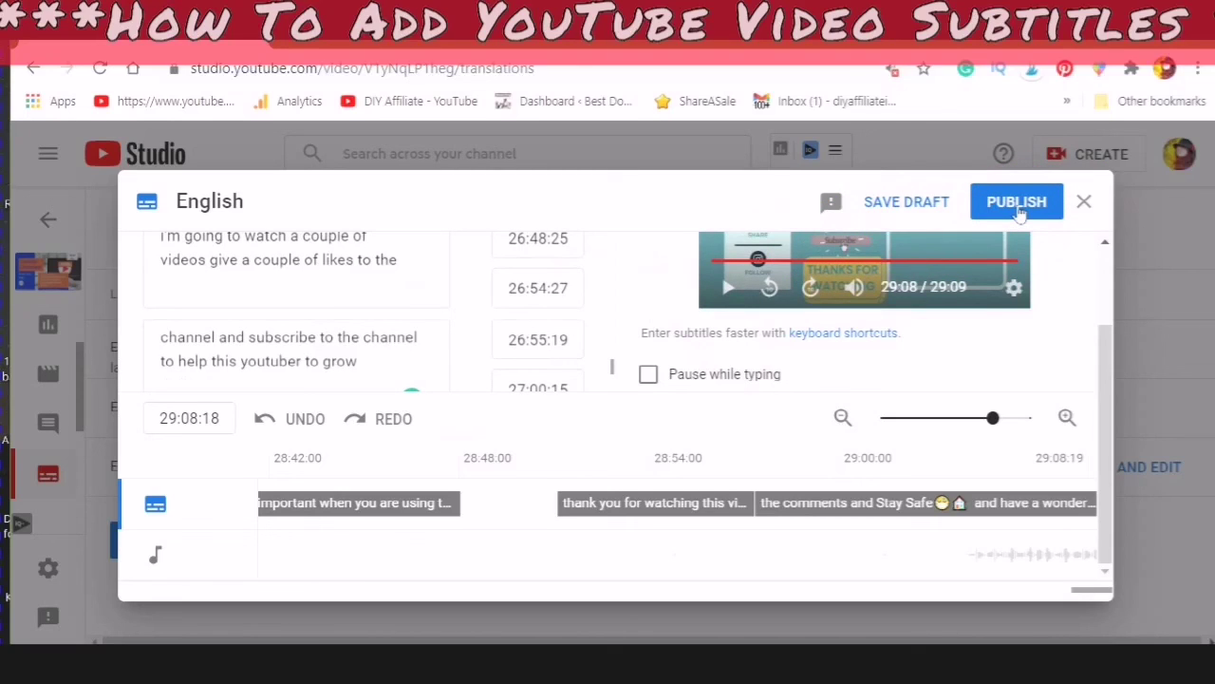
left_click(1018, 211)
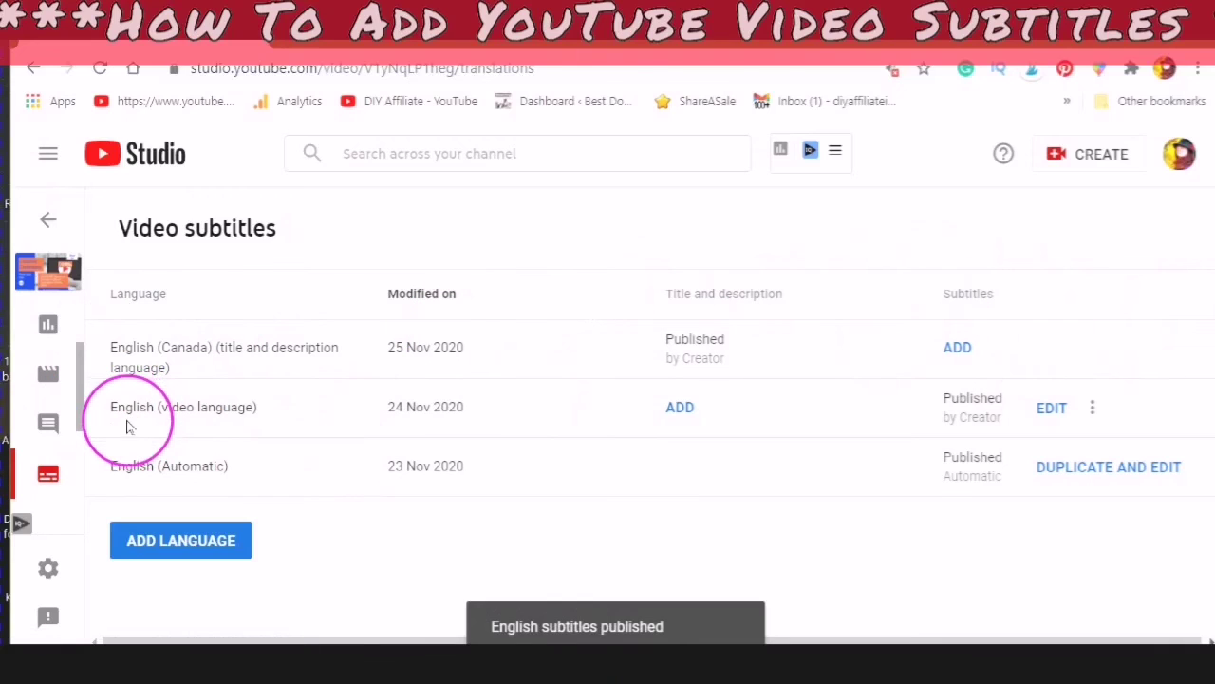
left_click(1045, 416)
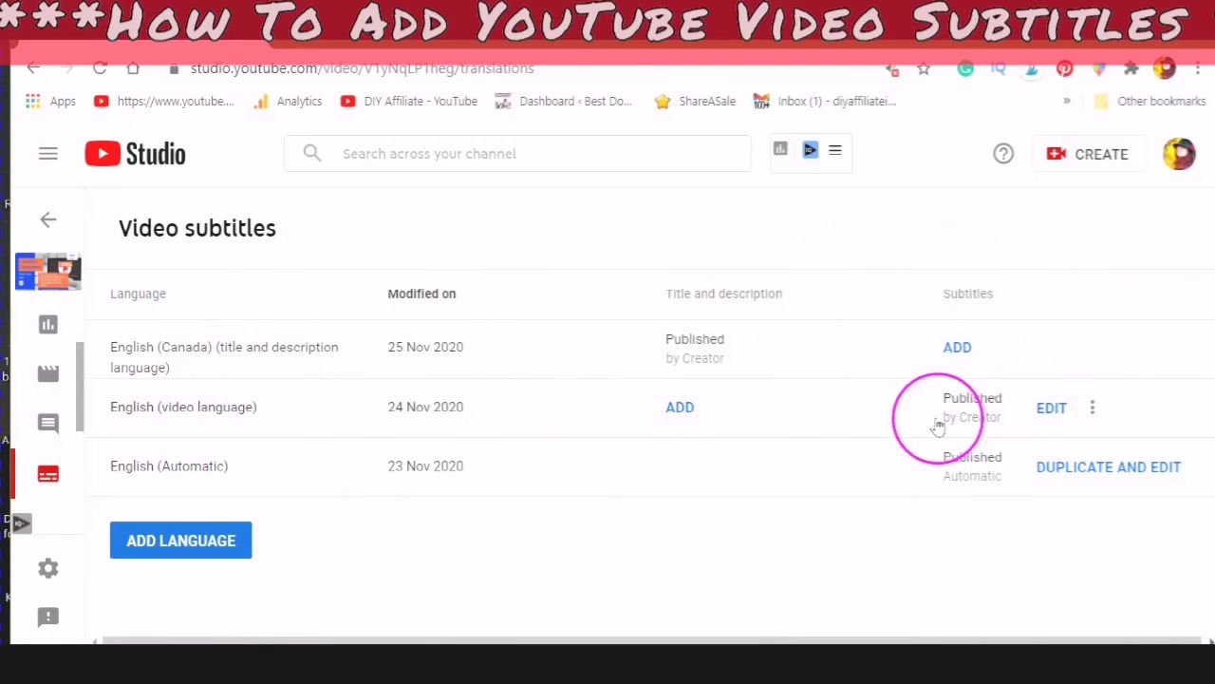